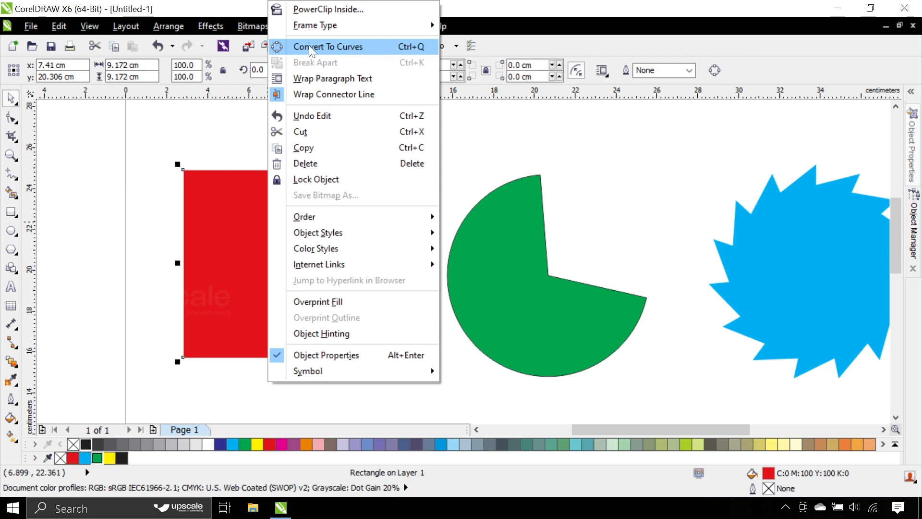
Step: Convert the red square to curves
key("Escape")
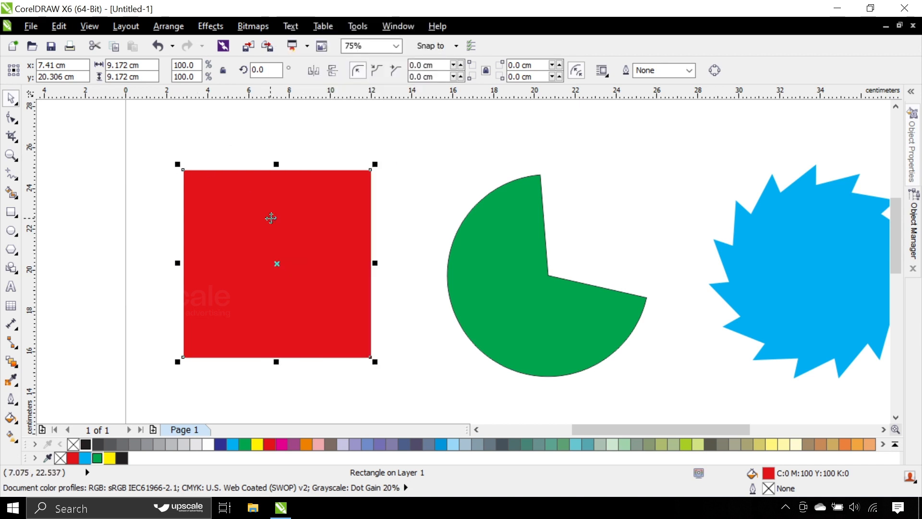
key("ctrl")
key("ctrl+q")
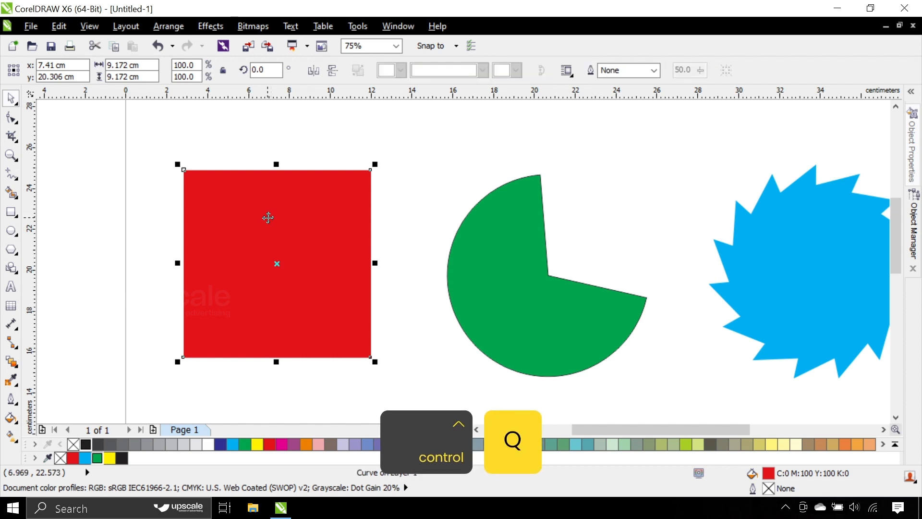
Step: Reshape the red curve by moving its corner nodes into a pointed arrow-like shape with an inward bend in its upper edge
left_click(12, 118)
mouse_move(372, 173)
left_mouse_down()
mouse_move(373, 211)
mouse_move(379, 187)
mouse_move(371, 169)
mouse_move(270, 248)
mouse_move(231, 300)
mouse_move(380, 180)
mouse_move(374, 174)
left_mouse_up()
left_click_drag(183, 358, 158, 344)
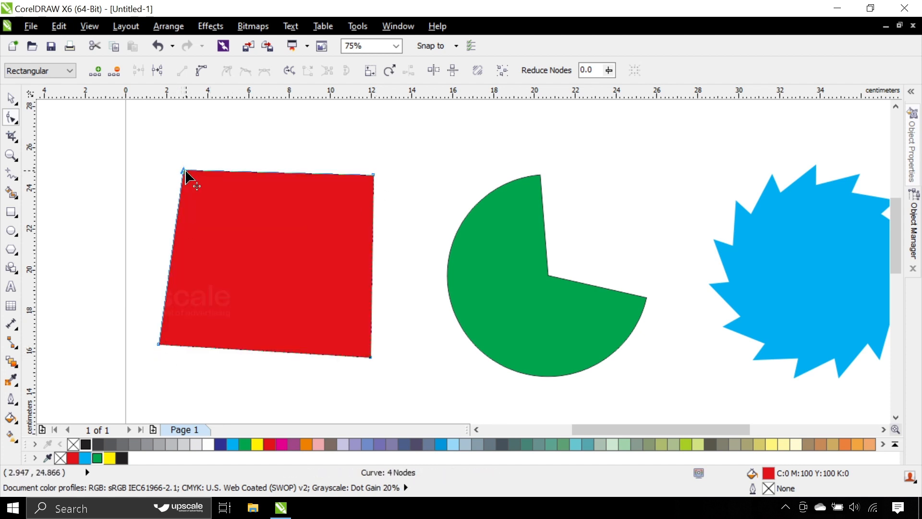
left_click_drag(186, 172, 244, 244)
mouse_move(368, 364)
left_mouse_down()
mouse_move(292, 308)
mouse_move(373, 358)
left_mouse_up()
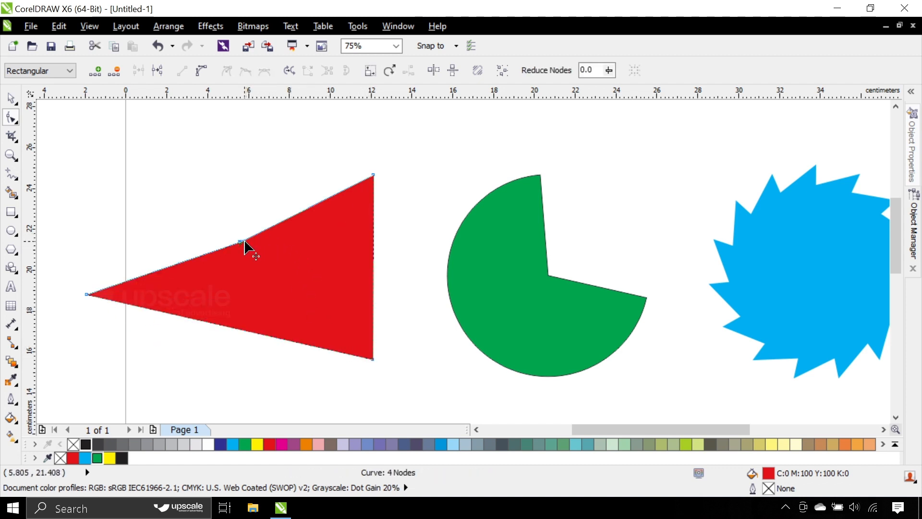
left_click_drag(245, 243, 296, 256)
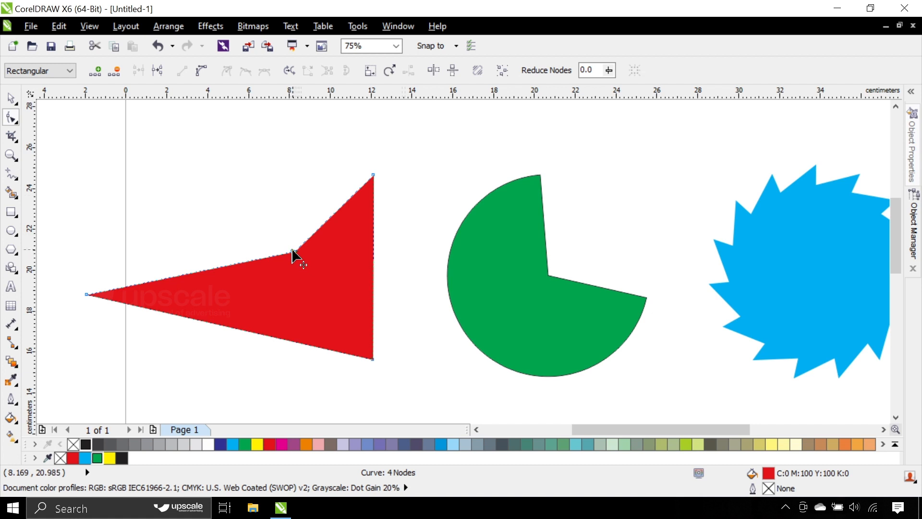
left_click_drag(293, 251, 277, 273)
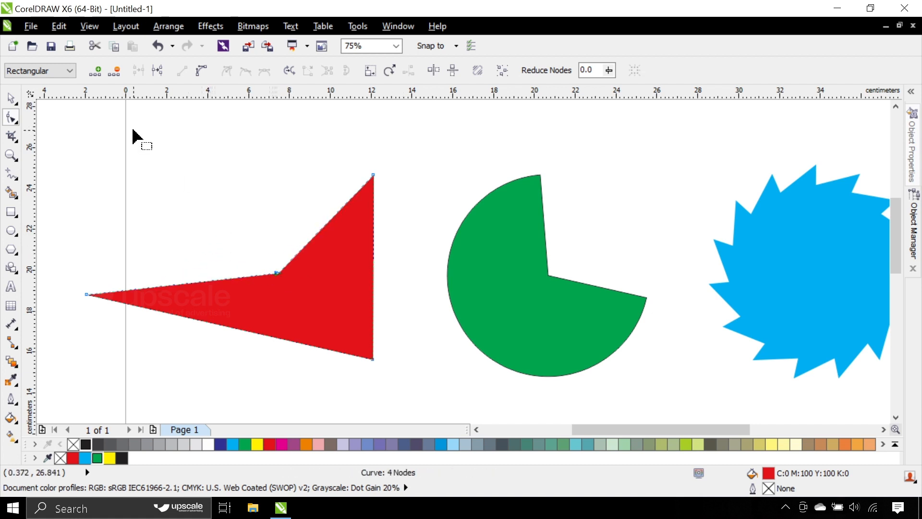
left_click(11, 102)
left_click(224, 217)
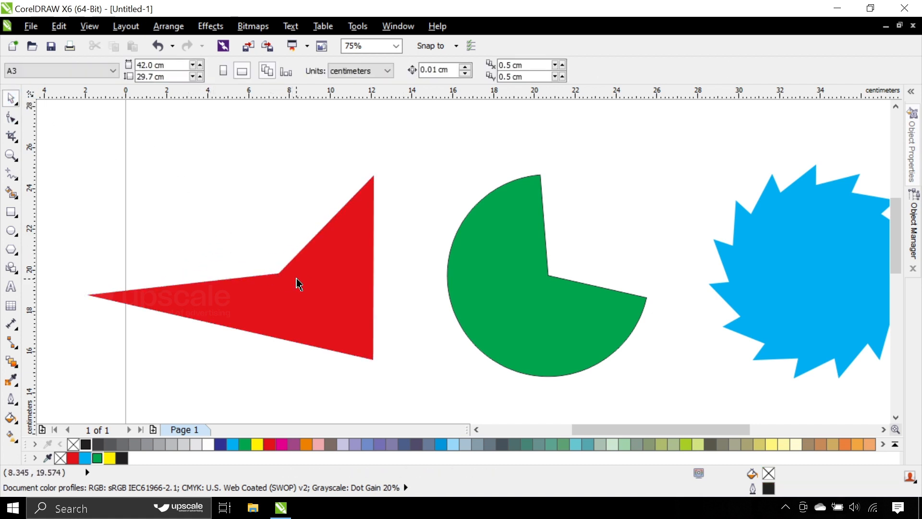
Step: Convert the green pie shape to curves
left_click(296, 278)
scroll(280, 229, "down", 1)
scroll(281, 235, "down", 1)
scroll(273, 235, "up", 1)
left_click(359, 241)
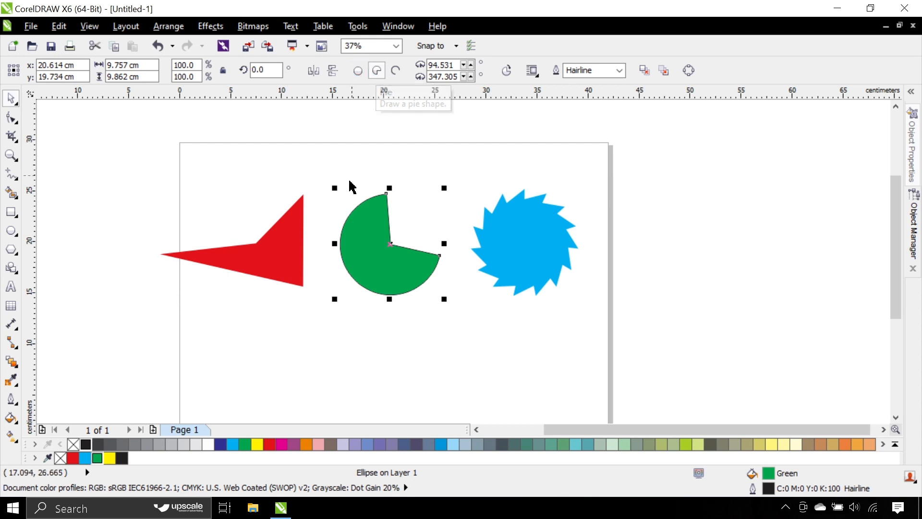
key("ctrl")
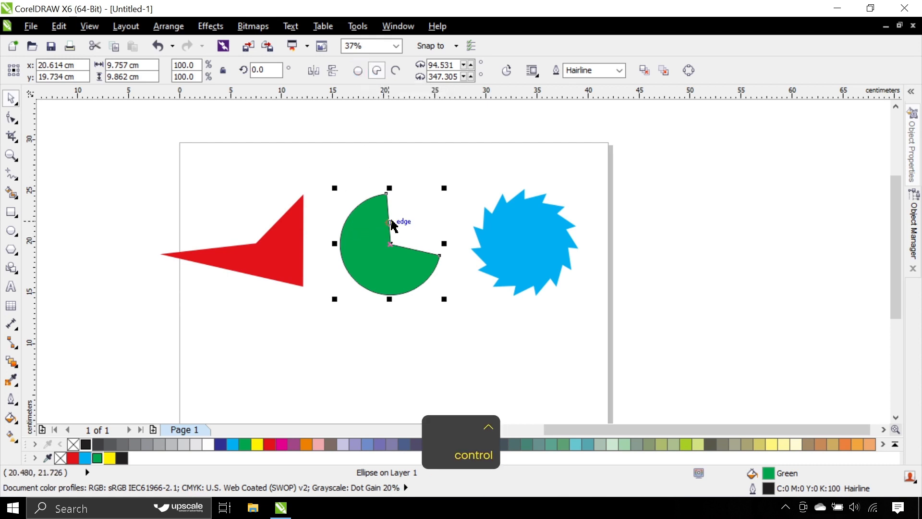
key("ctrl+q")
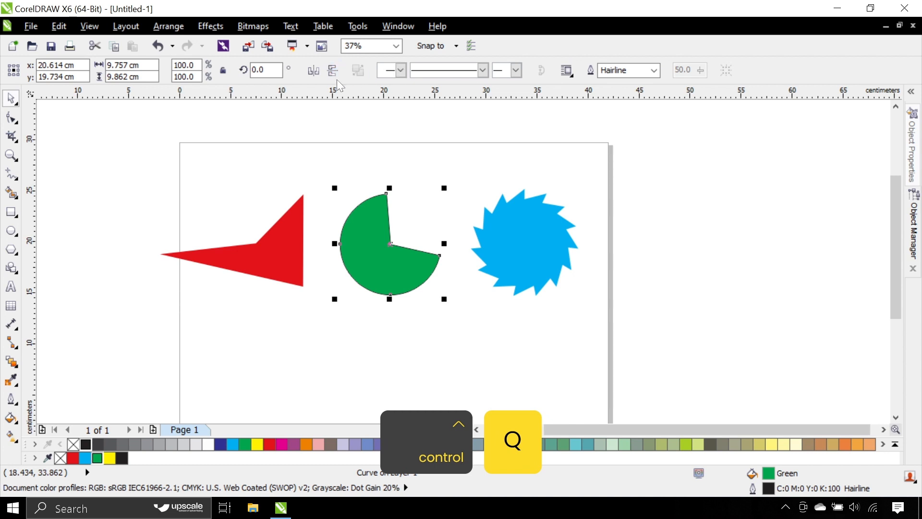
Step: Move the green pie shape slightly downward on the page
left_click(394, 164)
mouse_move(363, 221)
left_mouse_down()
mouse_move(367, 205)
mouse_move(359, 228)
left_mouse_up()
left_click(357, 162)
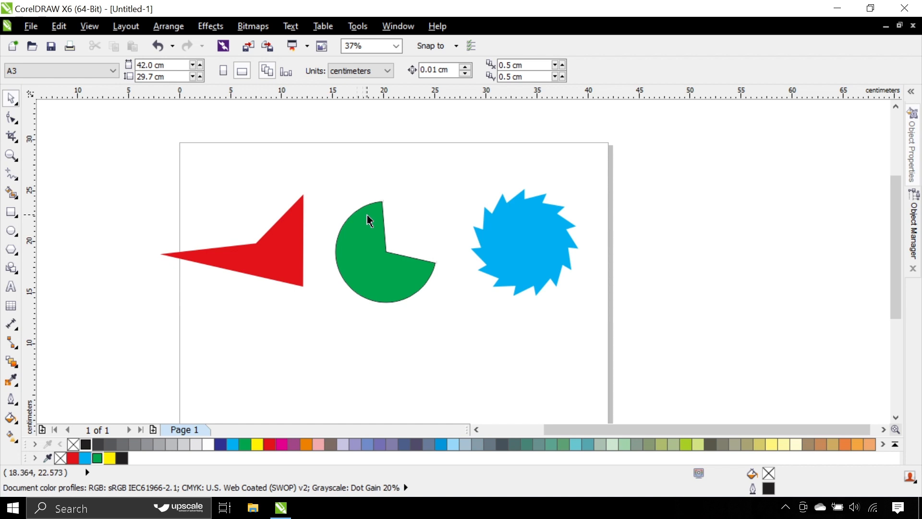
mouse_move(377, 234)
left_mouse_down()
mouse_move(383, 220)
mouse_move(379, 239)
left_mouse_up()
Step: Convert the blue 15-sided polygon to curves
left_click(500, 240)
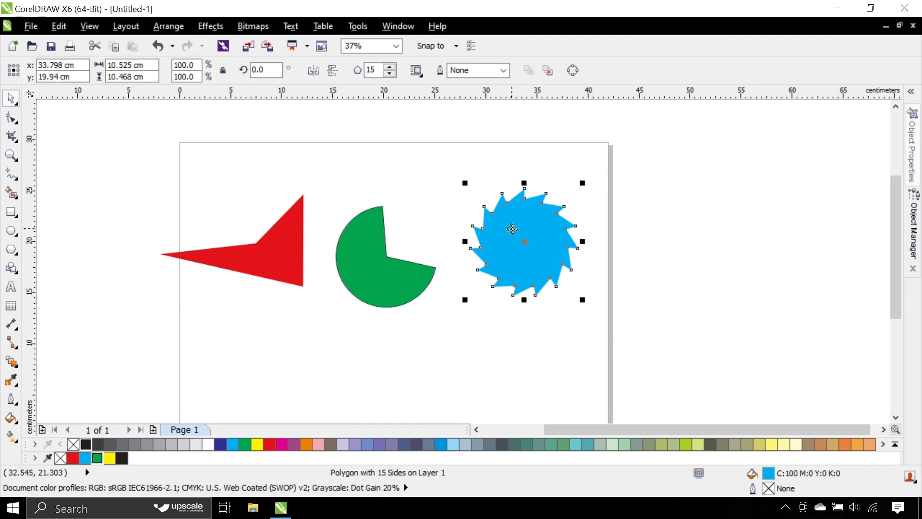
key("ctrl+q")
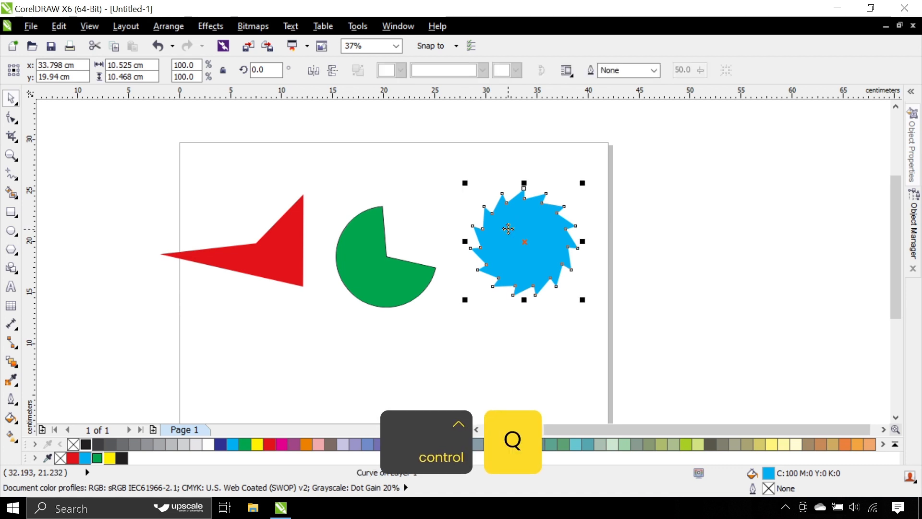
left_click(447, 178)
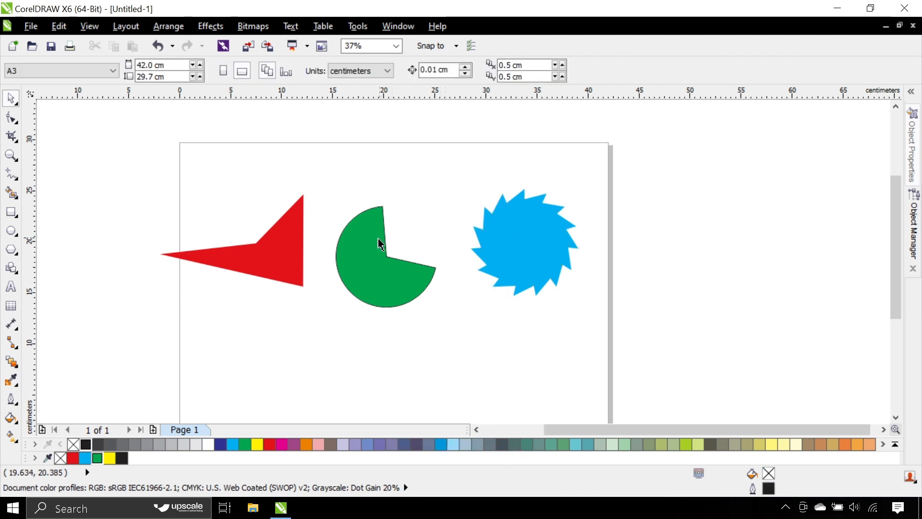
Step: Move the green pie shape higher, nudge the red shape, and shift all three shapes together slightly right and down
left_click_drag(379, 243, 377, 214)
mouse_move(272, 252)
left_mouse_down()
mouse_move(267, 230)
mouse_move(273, 247)
left_mouse_up()
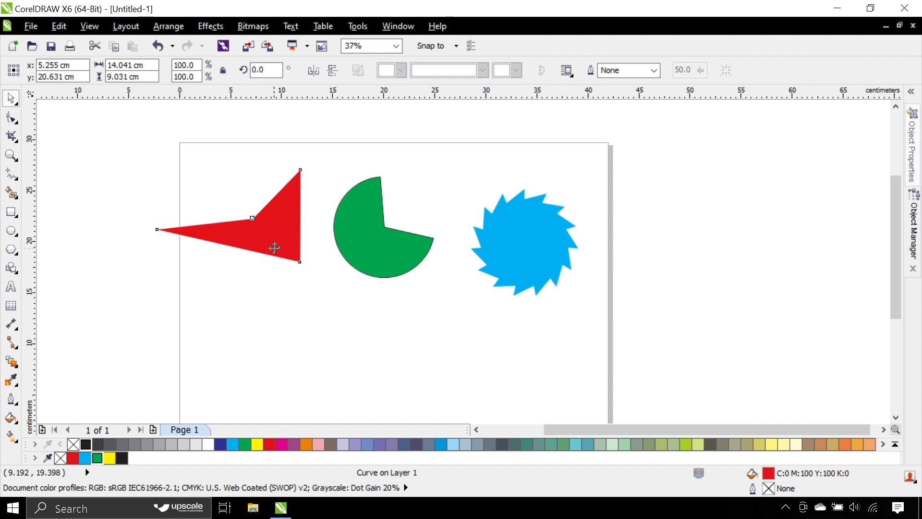
left_click(179, 183)
left_click_drag(116, 151, 645, 351)
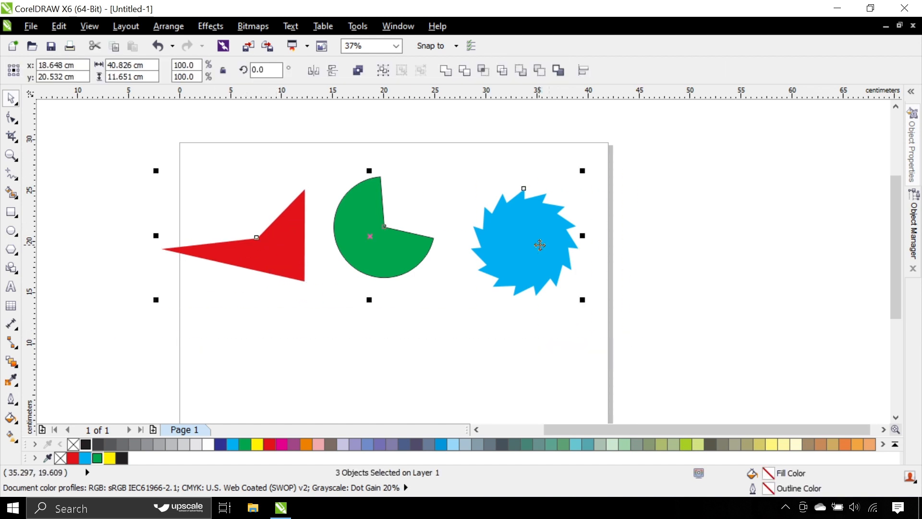
mouse_move(542, 246)
left_mouse_down()
mouse_move(545, 288)
mouse_move(554, 257)
left_mouse_up()
left_click_drag(686, 141, 137, 350)
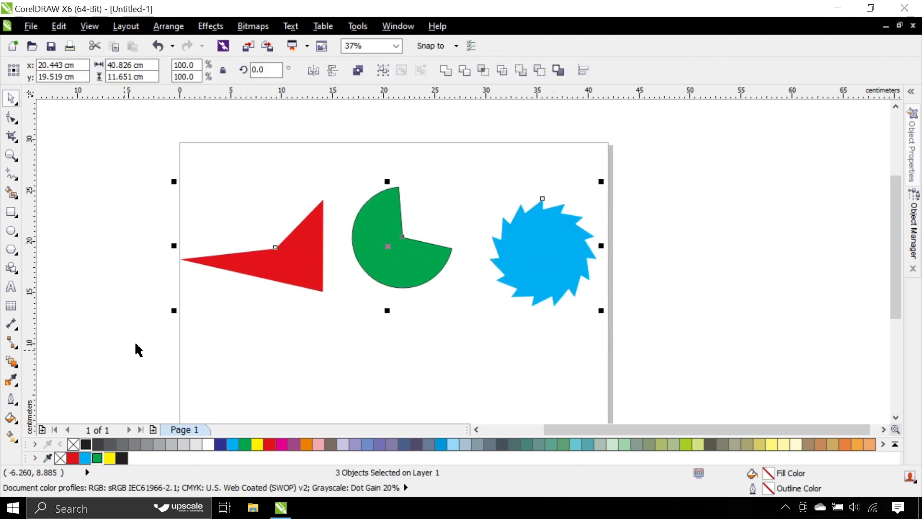
Step: Reposition the green pie shape and the red shape individually, shifting each slightly to the right
left_click(224, 267)
left_click(230, 164)
left_click_drag(393, 262, 414, 263)
left_click_drag(277, 264, 314, 256)
Step: Delete all three shapes from the page
left_click_drag(148, 178, 599, 350)
key("Delete")
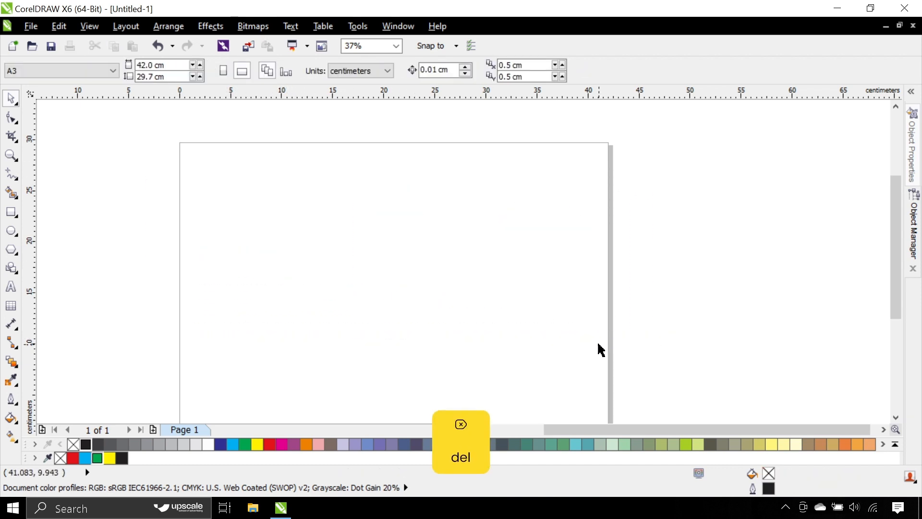
left_click(13, 119)
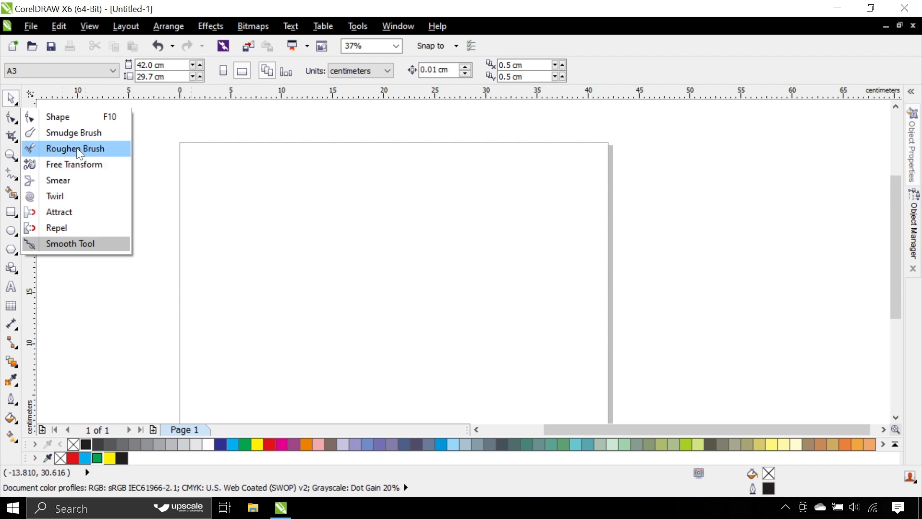
left_click(11, 99)
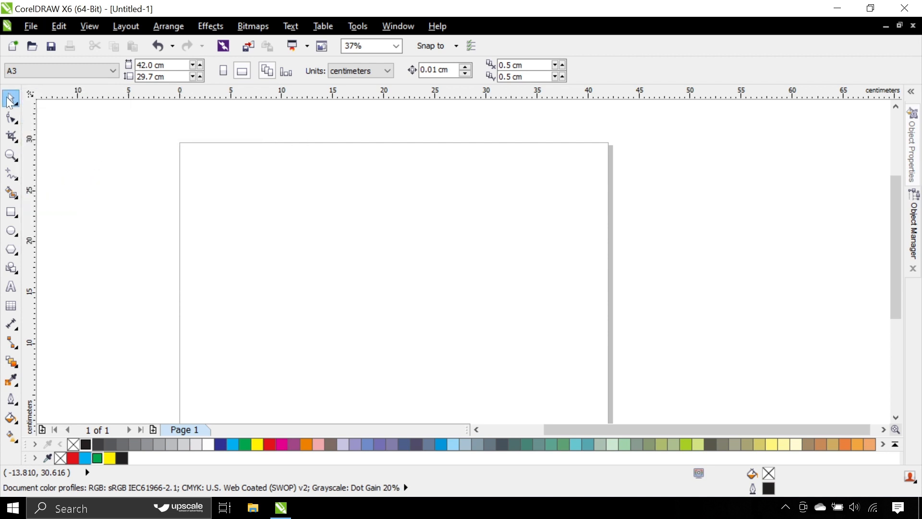
Step: Draw a rectangle about 16.5 by 14.2 cm in the upper part of the page and fill it with red
left_click(12, 216)
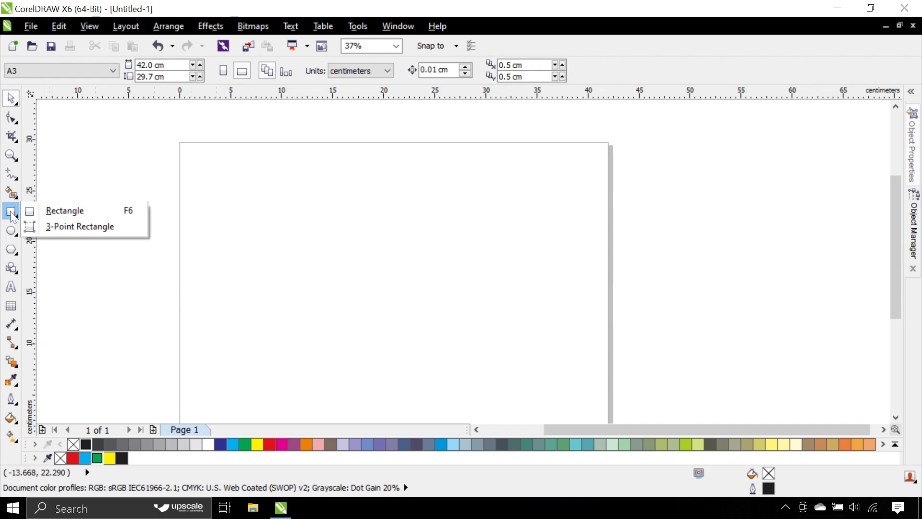
left_click(92, 210)
left_click_drag(279, 191, 447, 337)
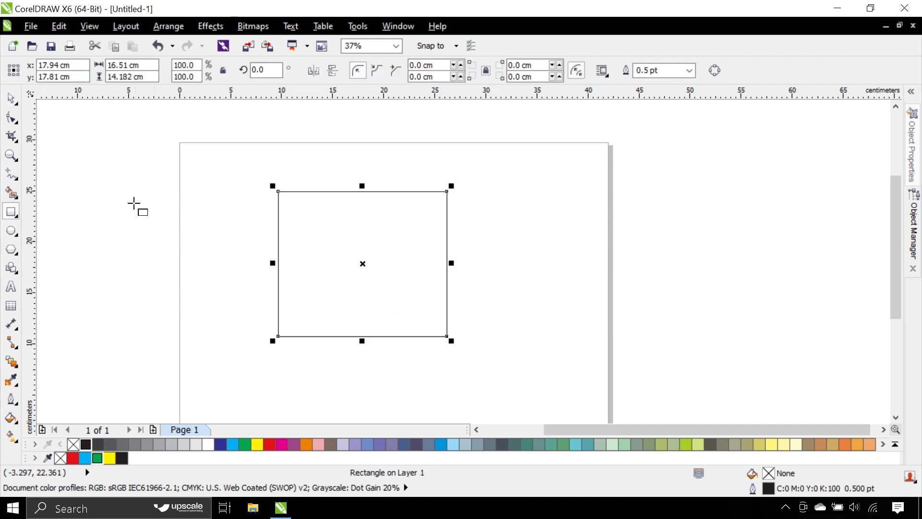
left_click(270, 444)
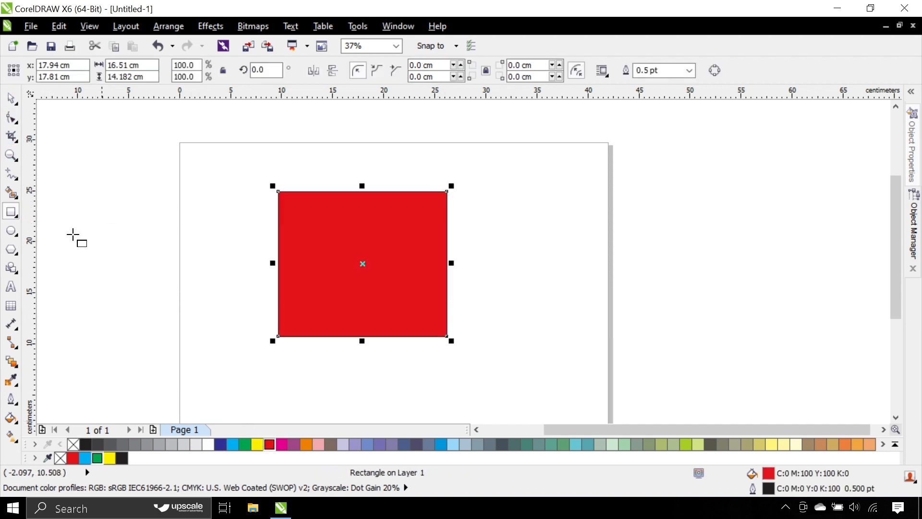
Step: Distort the red rectangle's left edge with the Smudge Brush, carving narrow notches inward and pulling a small spike outward below them
left_click(17, 122)
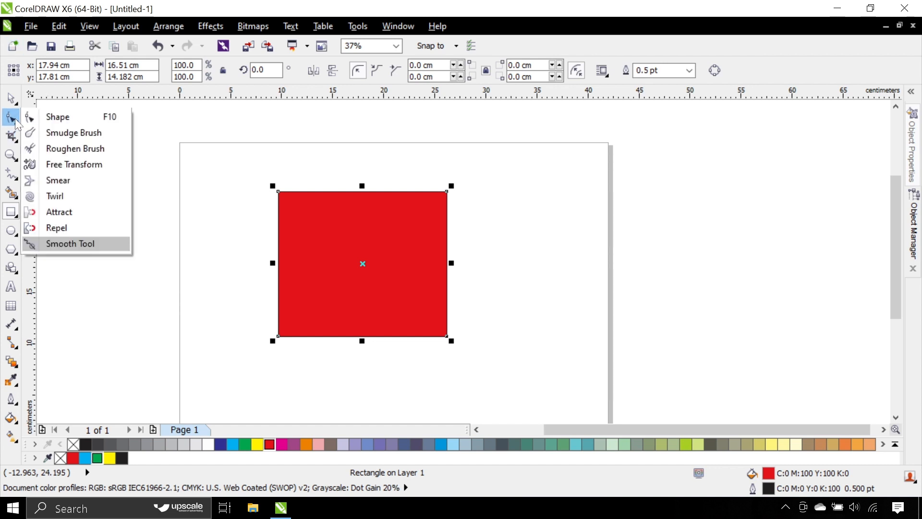
left_click(65, 134)
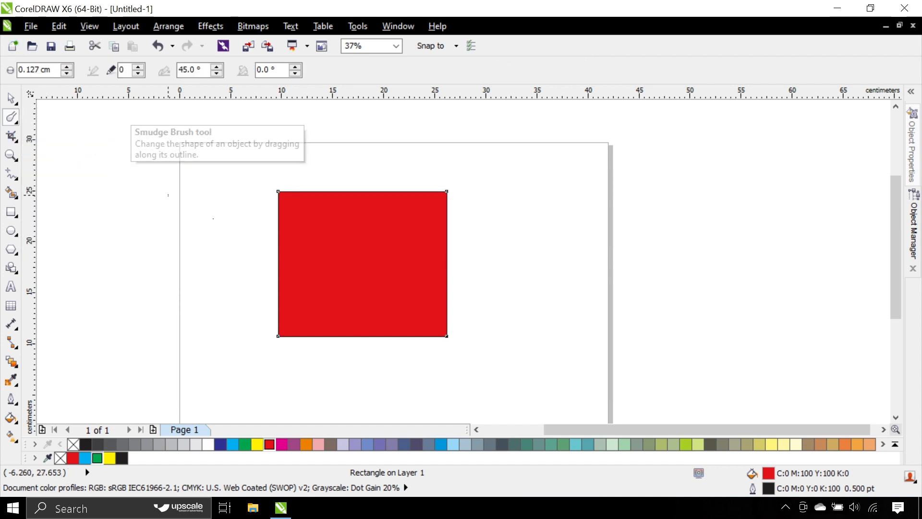
left_click_drag(276, 230, 290, 232)
scroll(279, 230, "up", 8)
left_click_drag(261, 276, 328, 252)
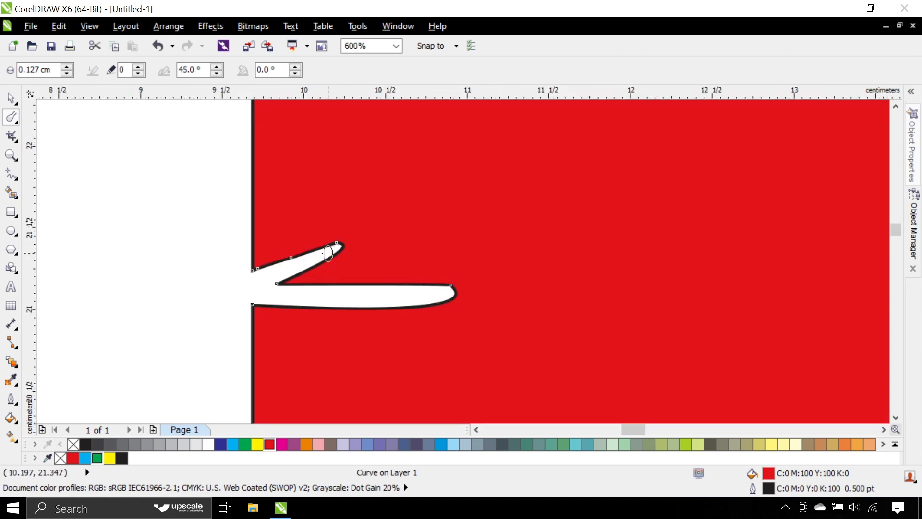
mouse_move(247, 231)
left_mouse_down()
mouse_move(249, 253)
mouse_move(305, 255)
left_mouse_up()
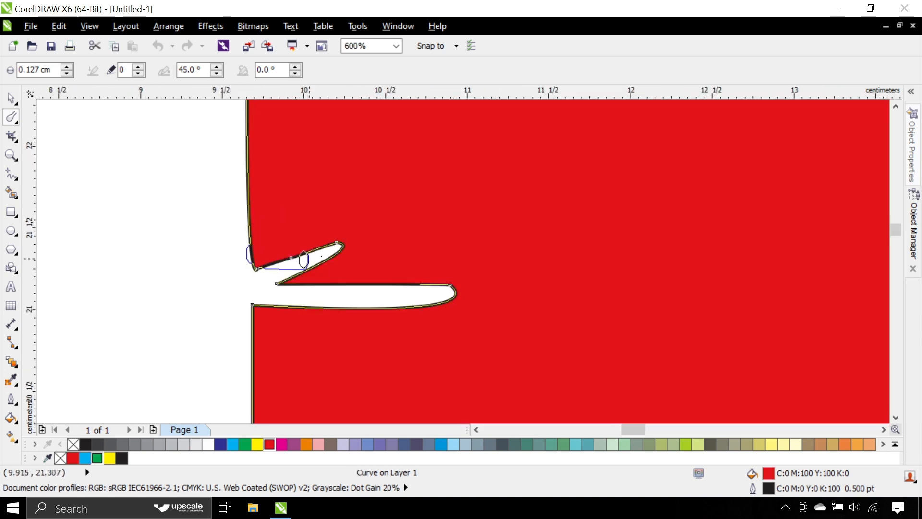
scroll(256, 280, "down", 2)
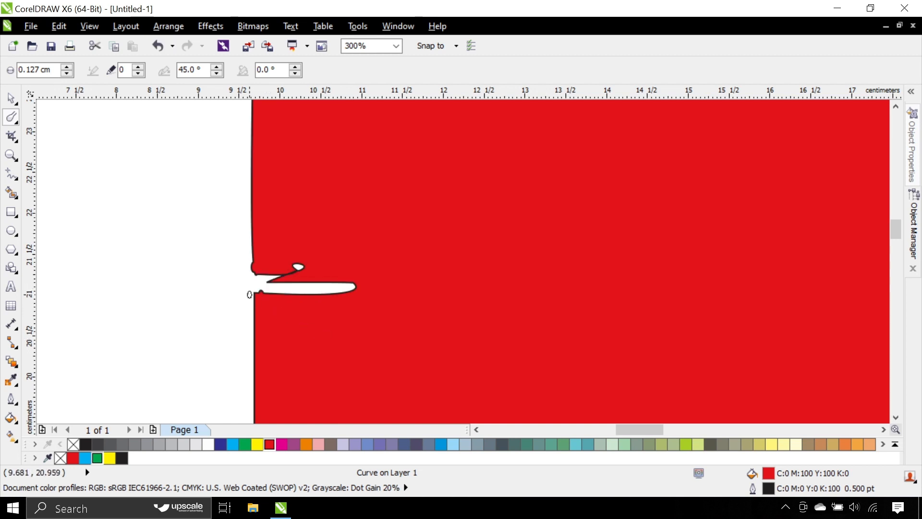
left_click_drag(254, 303, 222, 320)
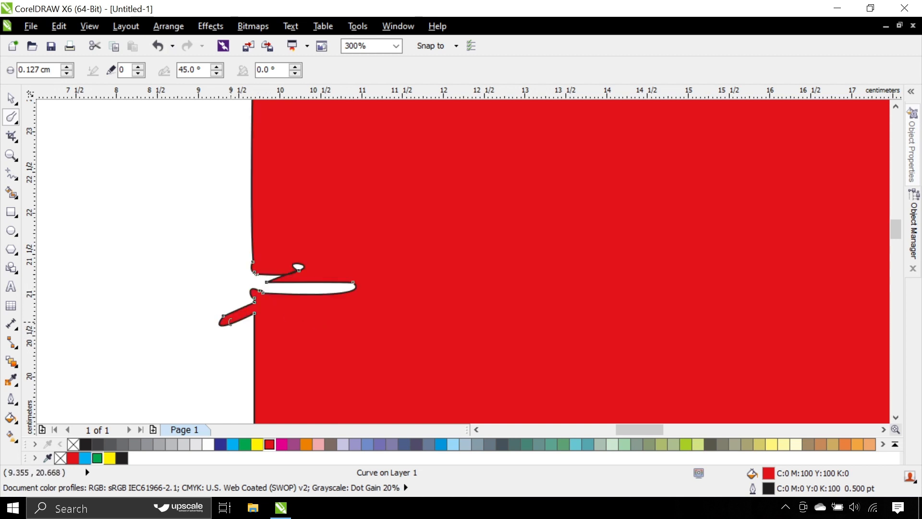
Step: Add jagged teeth along the red shape's left edge above the smudged notches using the Roughen Brush
left_click(8, 121)
left_click(76, 149)
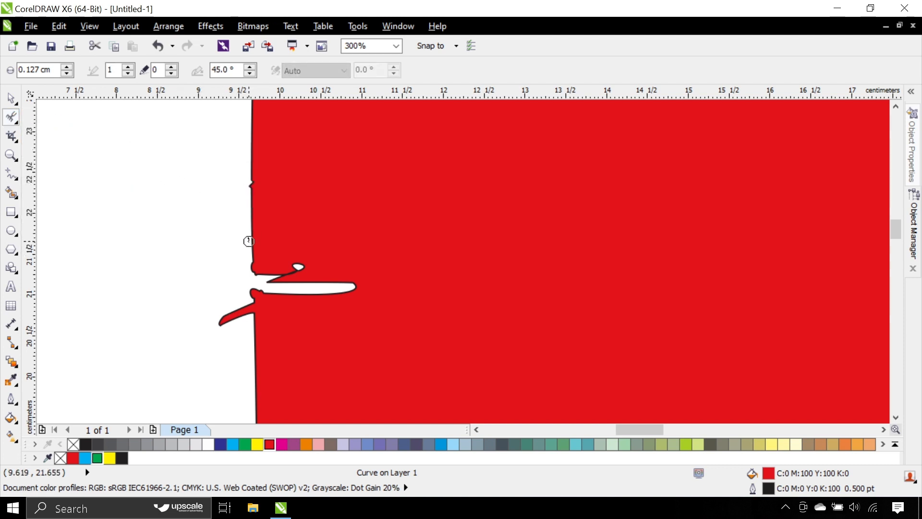
left_click_drag(251, 202, 251, 195)
scroll(254, 189, "up", 2)
left_click_drag(245, 281, 246, 302)
left_click(245, 337)
scroll(250, 245, "down", 1)
left_click_drag(247, 196, 244, 155)
scroll(245, 153, "up", 2)
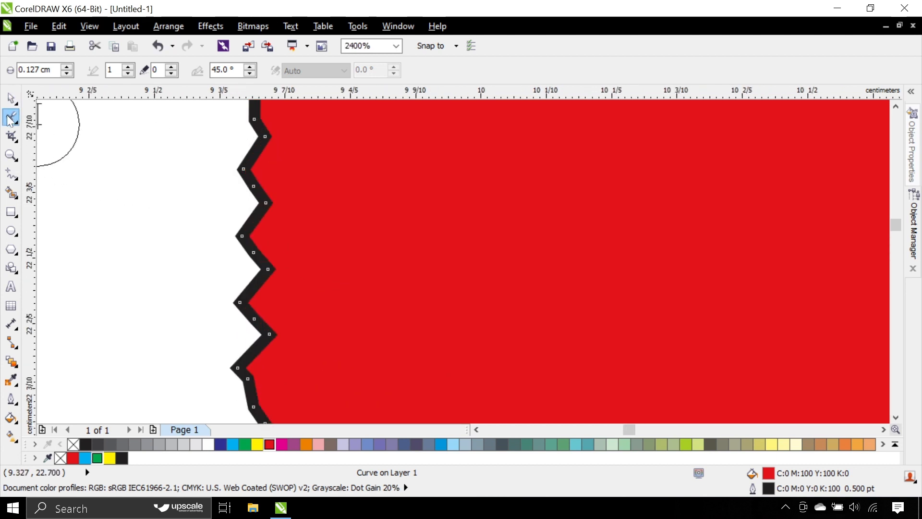
Step: Use the Smear tool to push the red shape's upper left edge inward and bend its top edge into waves
left_click(9, 119)
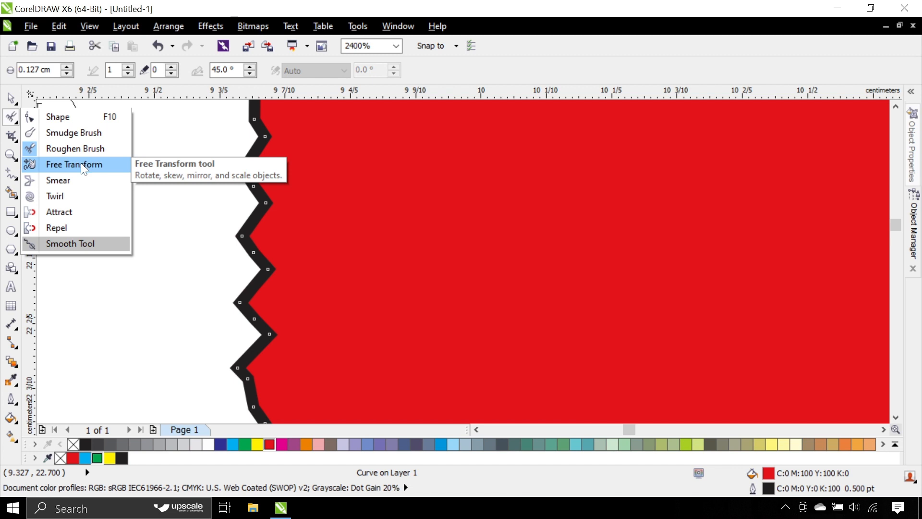
left_click(82, 180)
scroll(151, 190, "down", 3)
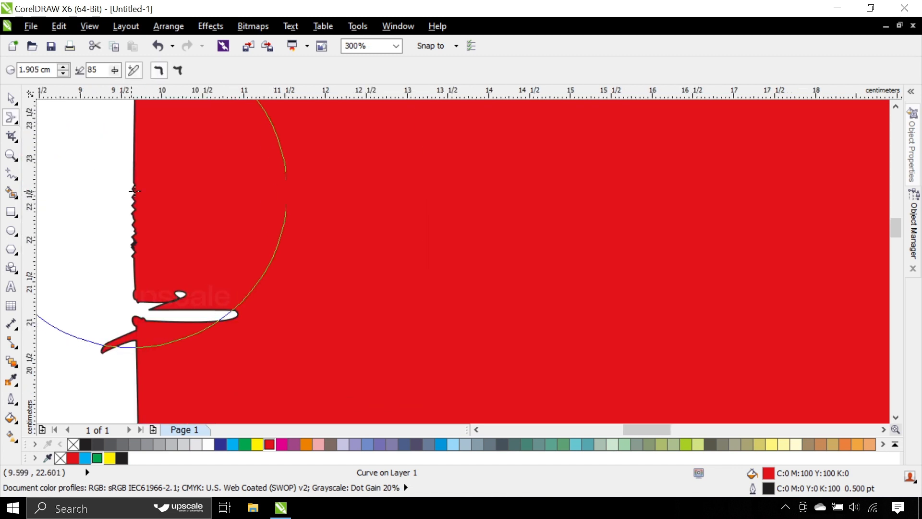
scroll(150, 190, "down", 1)
left_click_drag(139, 187, 283, 201)
scroll(279, 205, "down", 1)
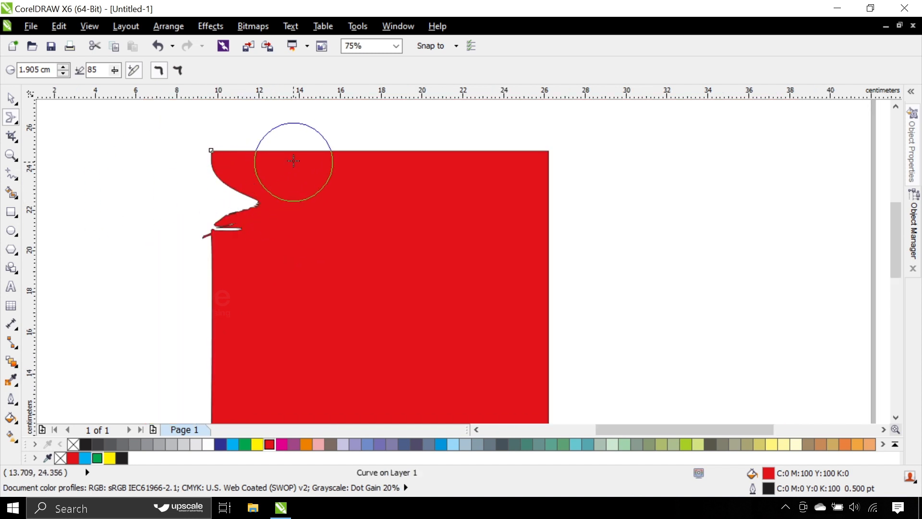
mouse_move(293, 161)
left_mouse_down()
mouse_move(317, 190)
mouse_move(321, 235)
mouse_move(386, 148)
mouse_move(430, 138)
mouse_move(500, 154)
left_mouse_up()
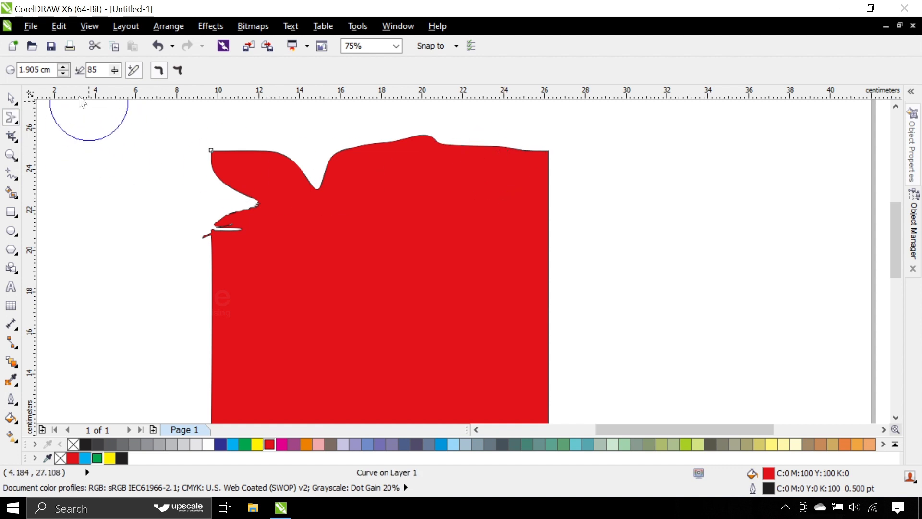
Step: Twirl the red shape's left edge into three stacked spirals, working downward from the upper left corner with the Twirl tool
left_click(12, 118)
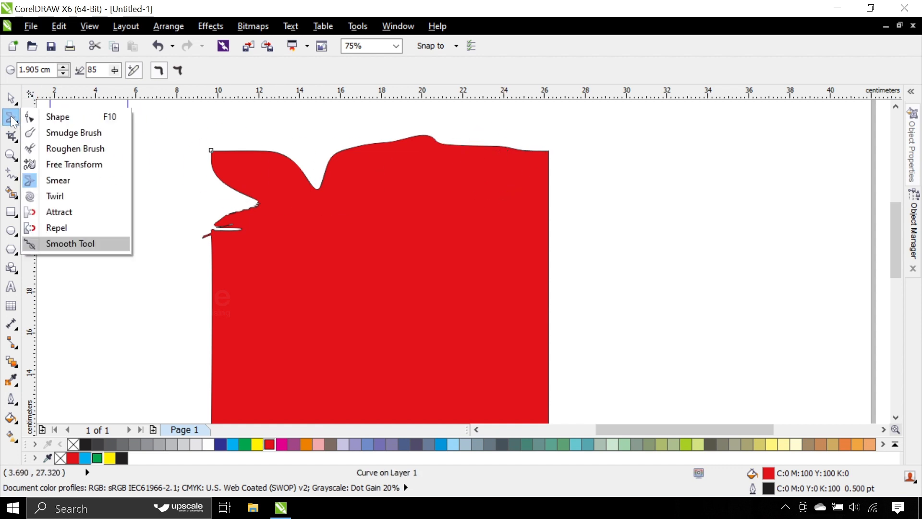
left_click(74, 196)
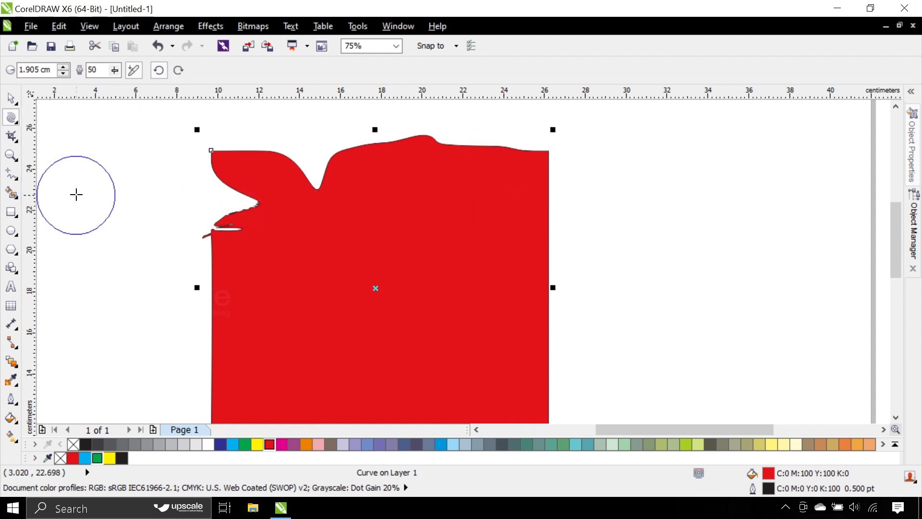
left_click_drag(232, 187, 233, 178)
left_click_drag(224, 239, 223, 239)
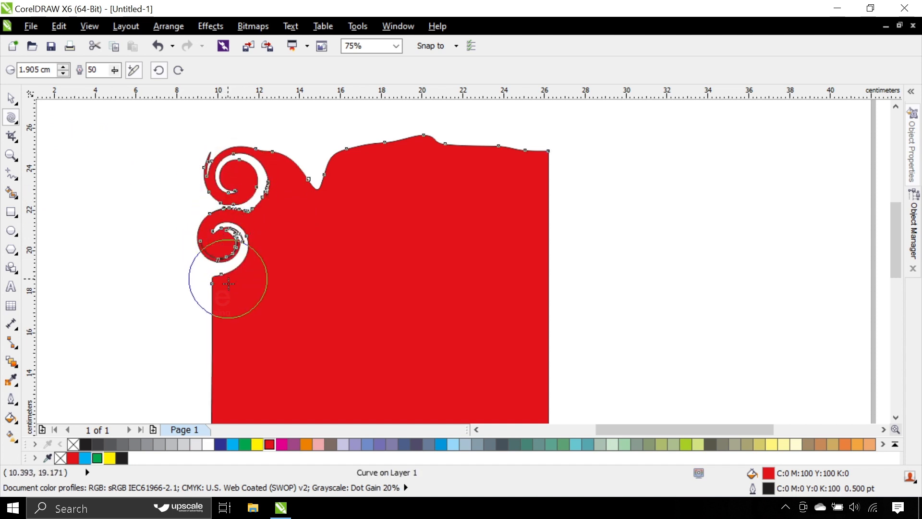
left_click_drag(228, 283, 228, 285)
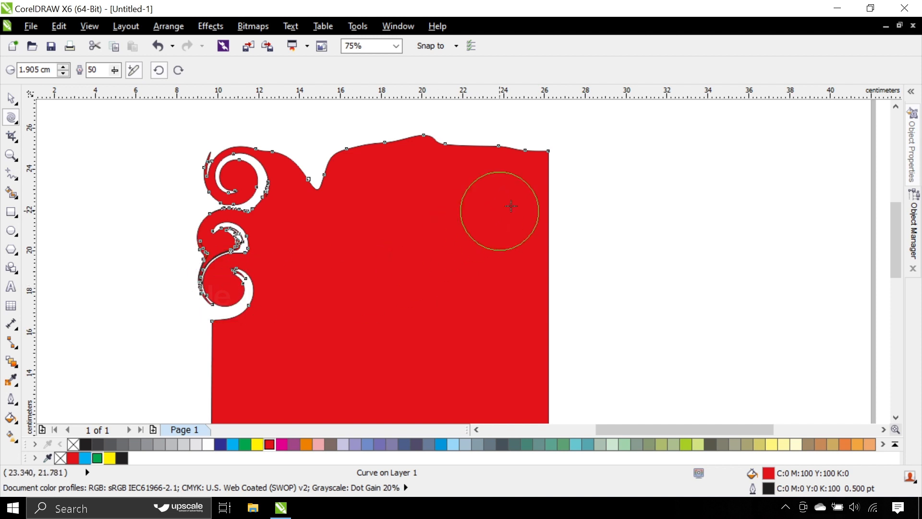
Step: Twirl the red shape's upper right corner into a spiral and curl three spots along its top edge
left_click_drag(545, 160, 546, 161)
left_click_drag(441, 161, 440, 161)
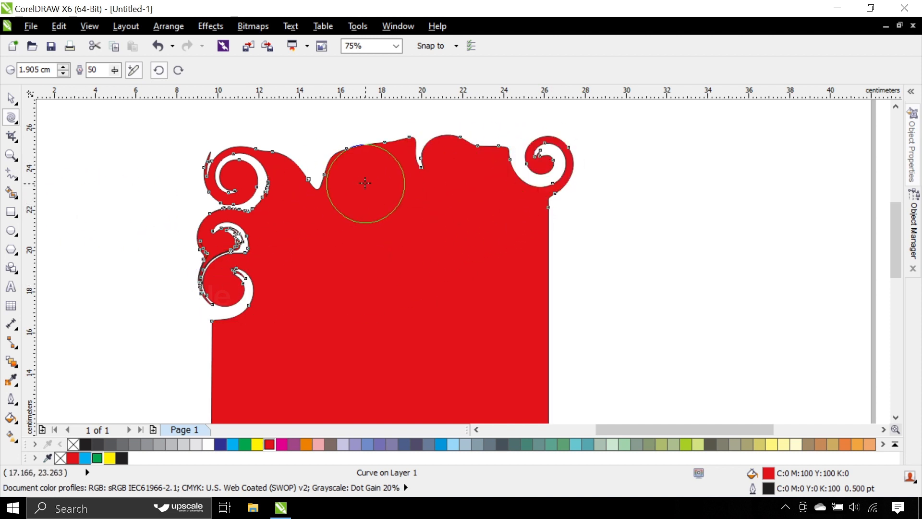
left_click_drag(365, 160, 364, 160)
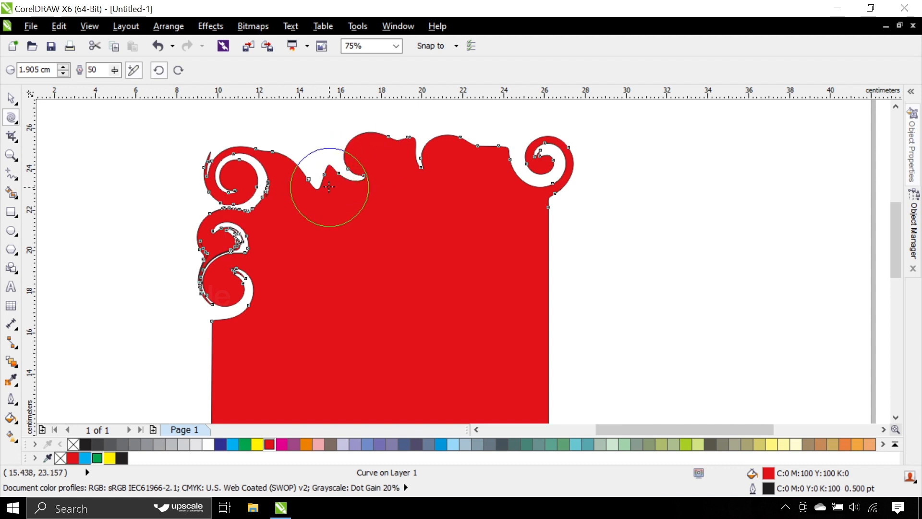
left_click_drag(329, 187, 299, 192)
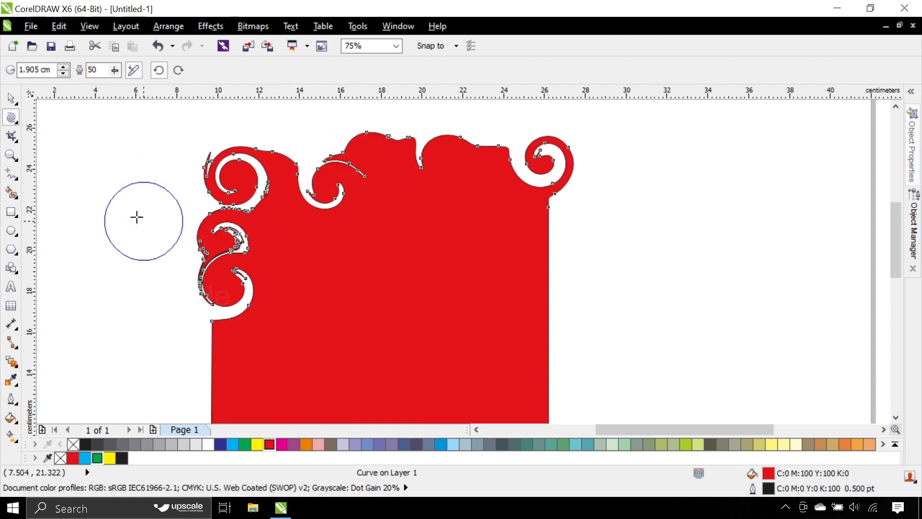
Step: Pull the nodes of the spirals on the red shape's left edge together into pinched points with the Attract tool
left_click(13, 121)
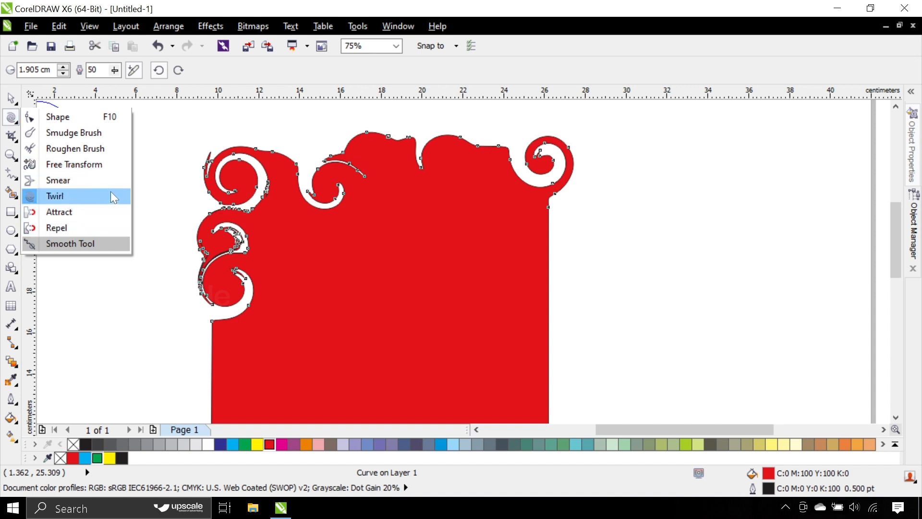
left_click(78, 215)
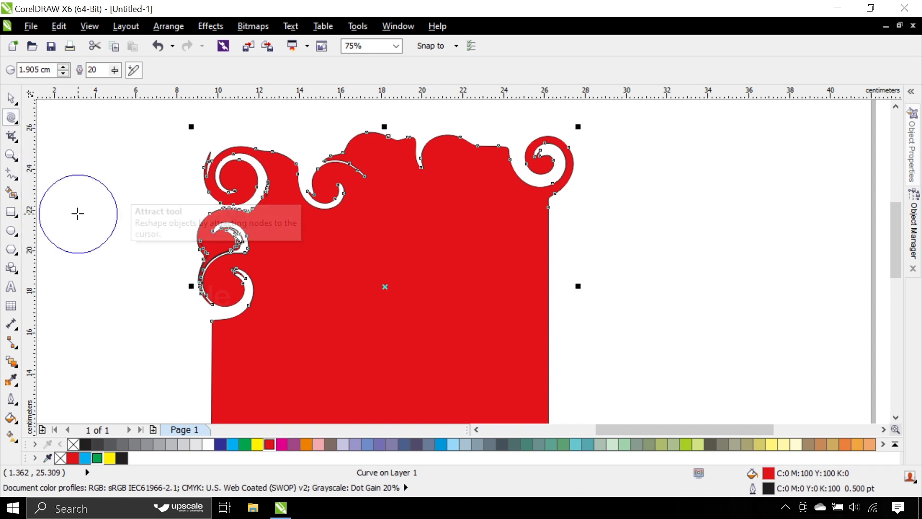
left_click_drag(223, 265, 245, 288)
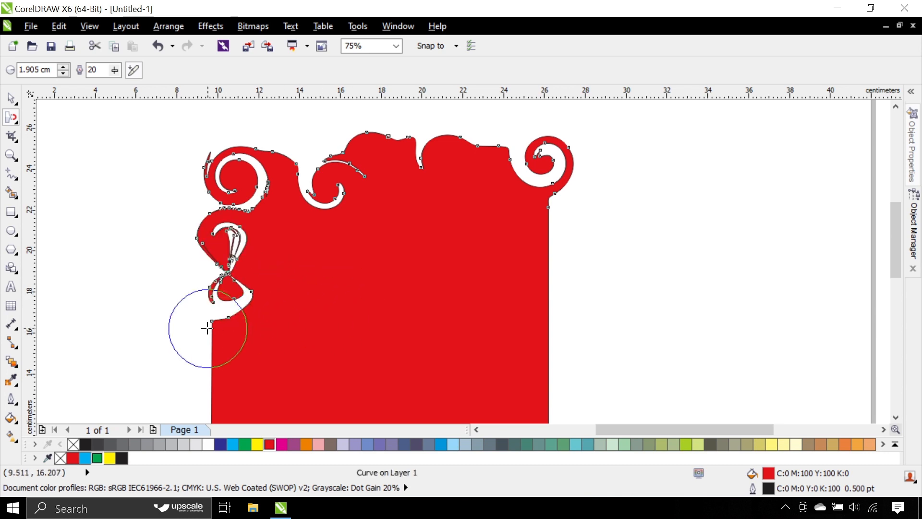
mouse_move(220, 333)
left_mouse_down()
mouse_move(274, 353)
mouse_move(236, 339)
left_mouse_up()
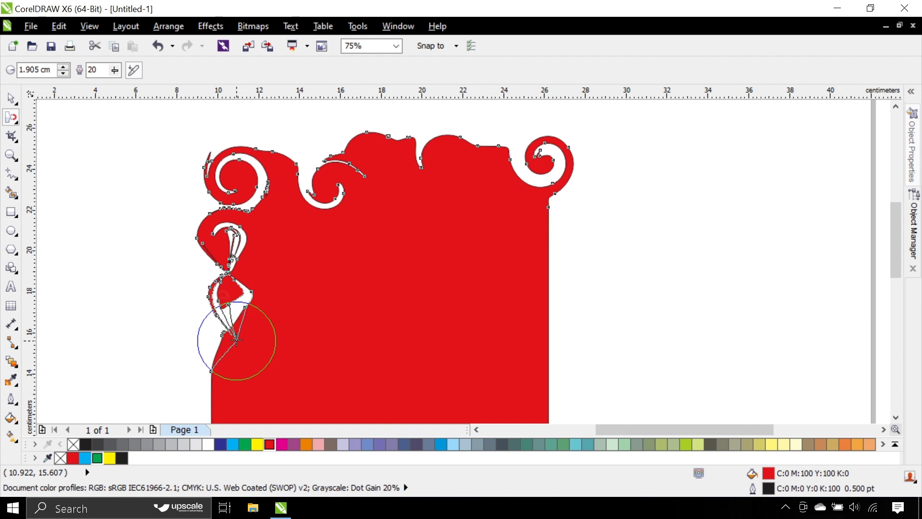
left_click(217, 282)
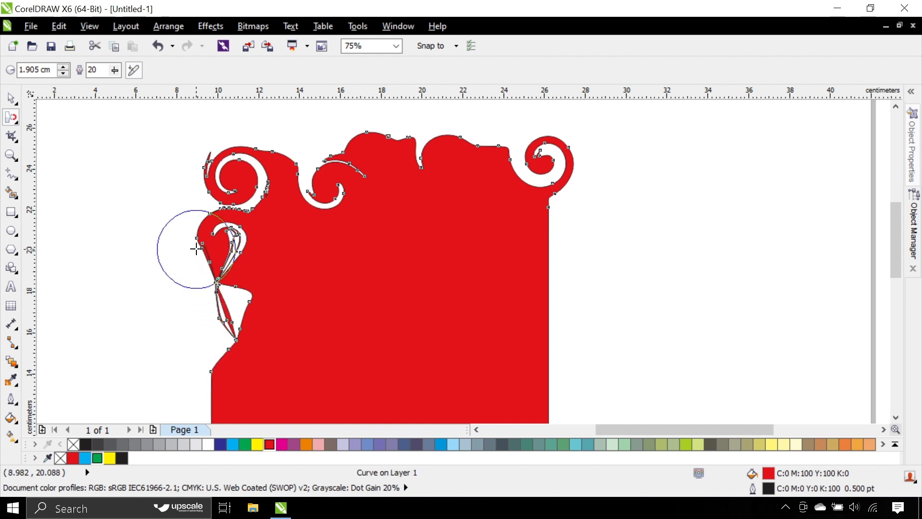
mouse_move(196, 248)
left_mouse_down()
mouse_move(215, 195)
mouse_move(199, 195)
left_mouse_up()
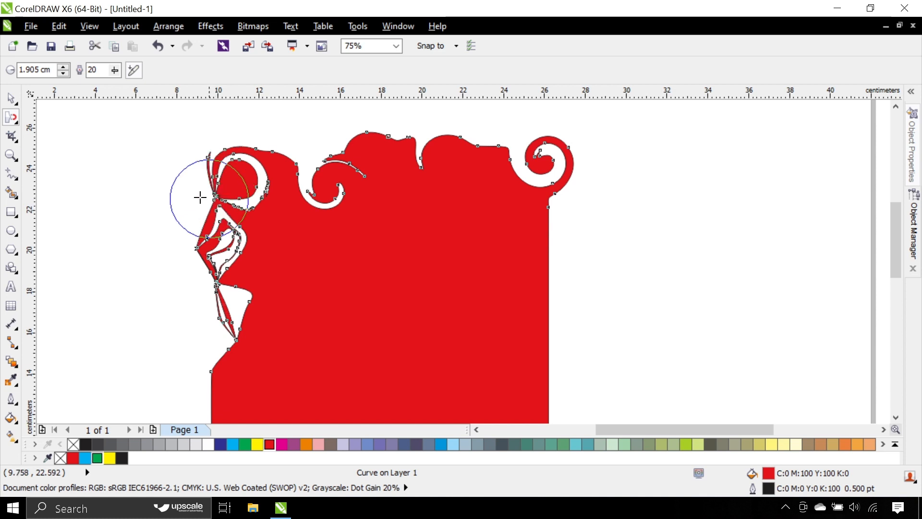
left_click(7, 121)
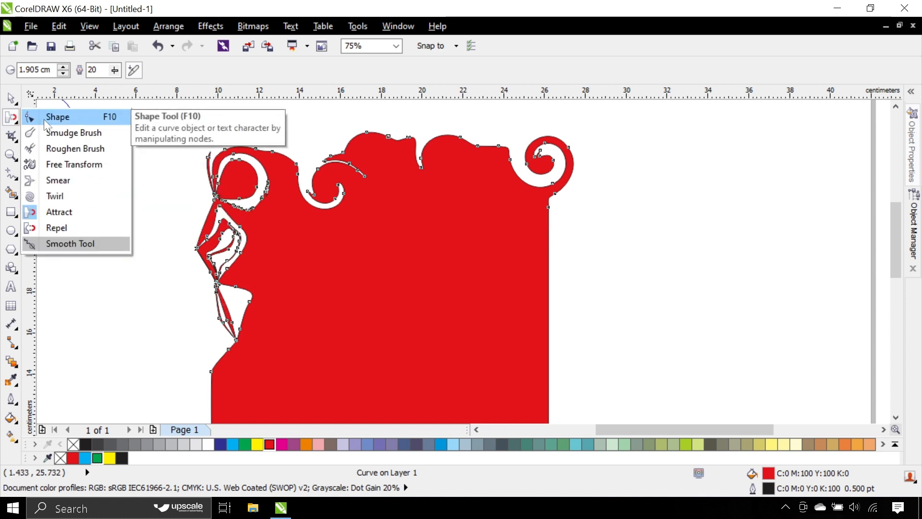
left_click(44, 119)
left_click(15, 120)
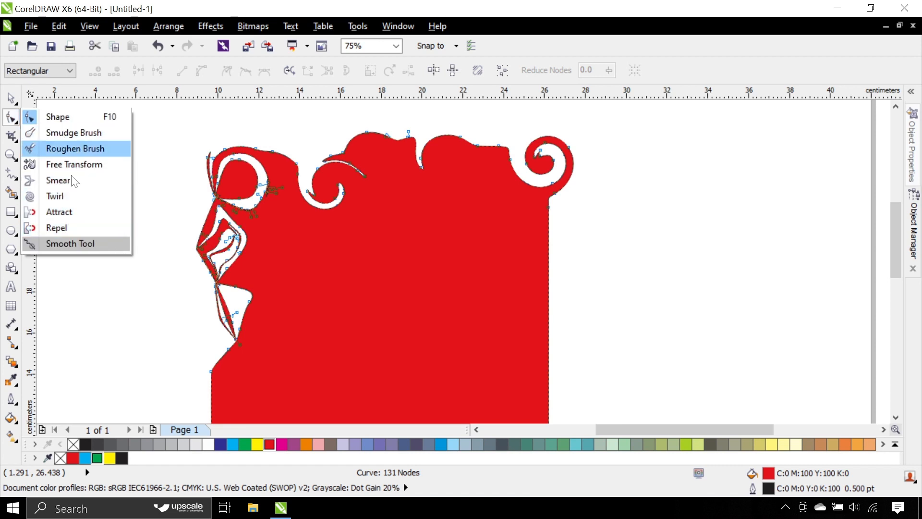
left_click(12, 99)
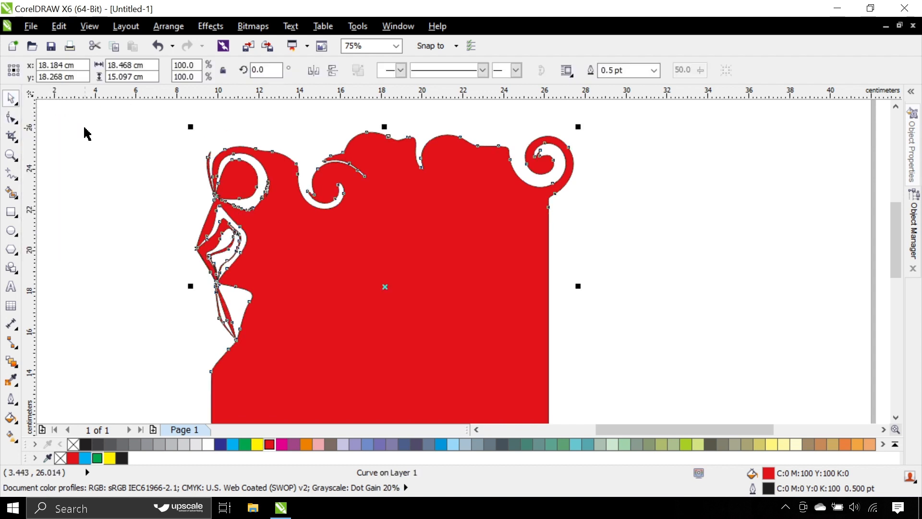
Step: Crop the red shape to a plain rectangular area about 8.6 by 7.3 cm inside its body
left_click(16, 140)
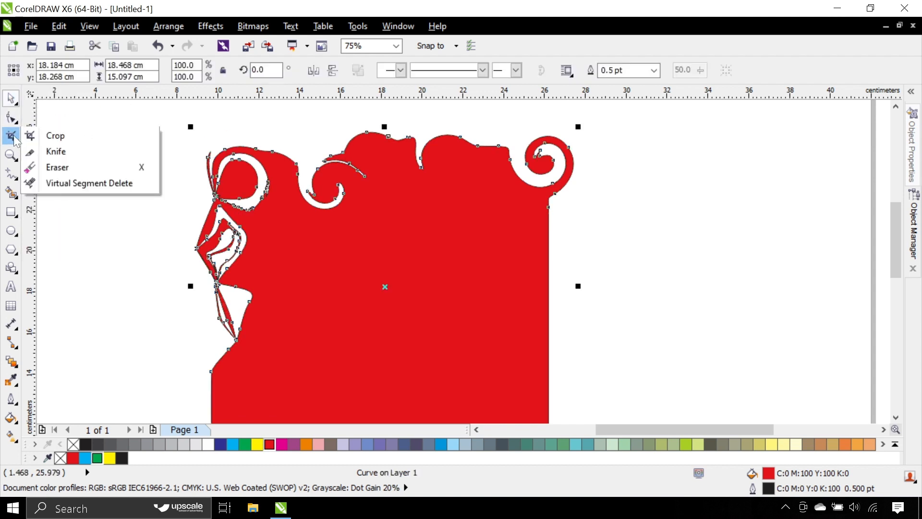
left_click(62, 139)
scroll(212, 196, "down", 2)
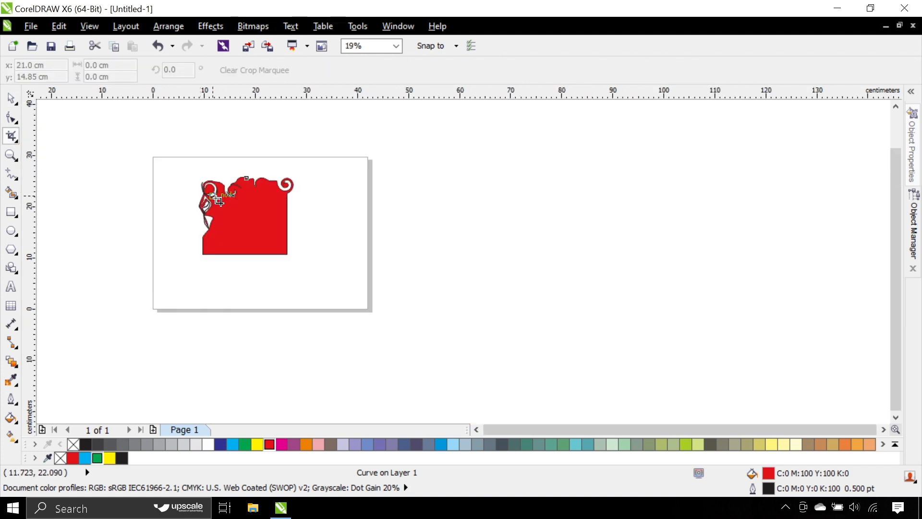
scroll(228, 215, "up", 1)
left_click_drag(229, 201, 316, 275)
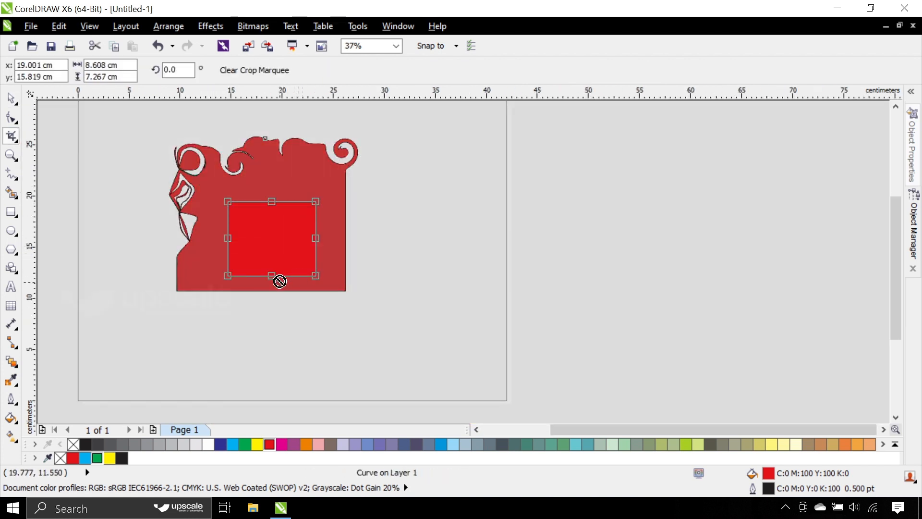
key("Return")
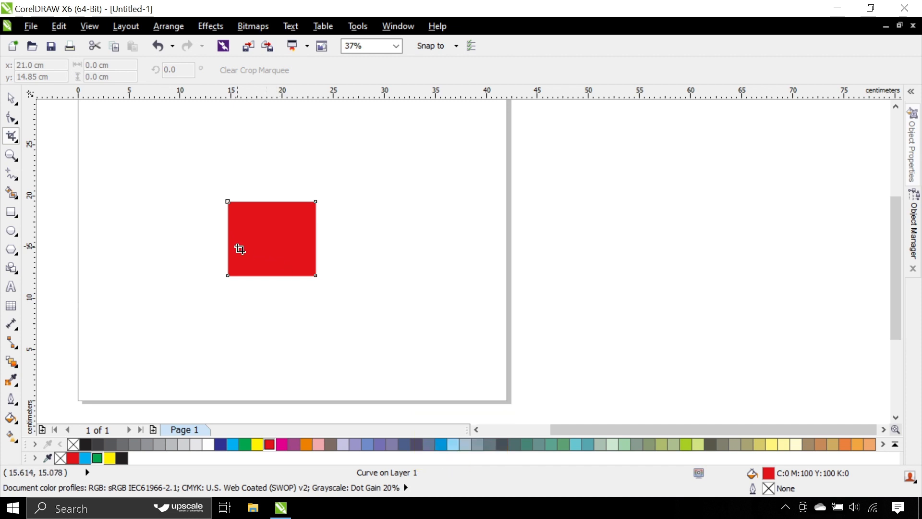
scroll(239, 247, "up", 3)
scroll(338, 258, "down", 1)
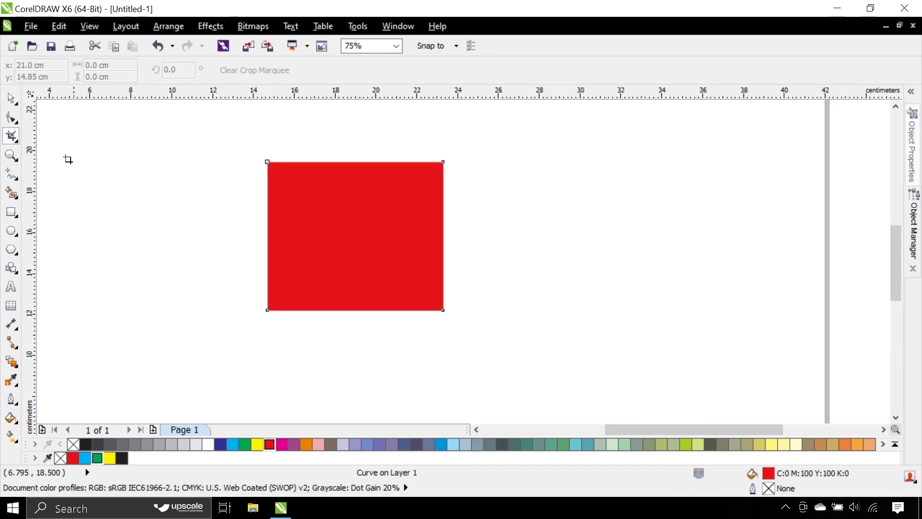
Step: Move the cropped red rectangle around the page and delete it
left_click(11, 98)
left_click(356, 230)
left_click_drag(356, 230, 405, 253)
scroll(482, 228, "down", 1)
left_click_drag(416, 264, 376, 244)
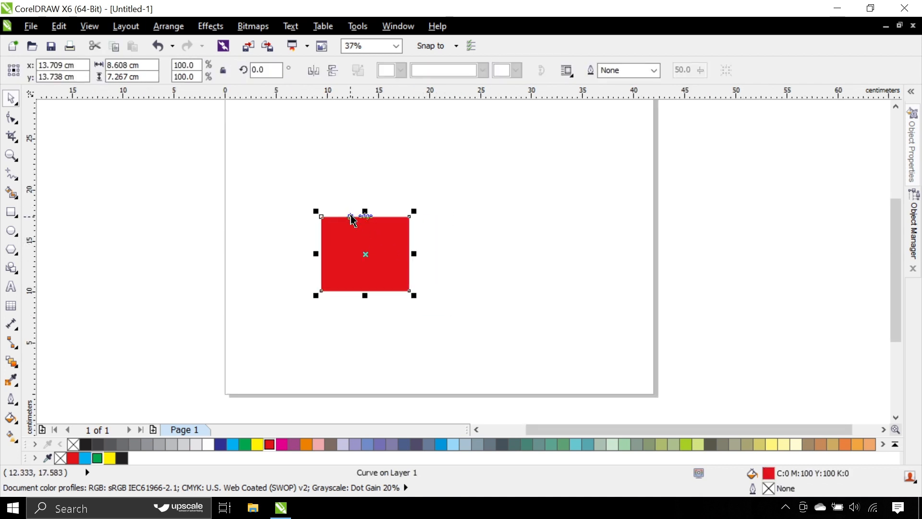
left_click(408, 187)
left_click_drag(354, 249, 387, 250)
key("Delete")
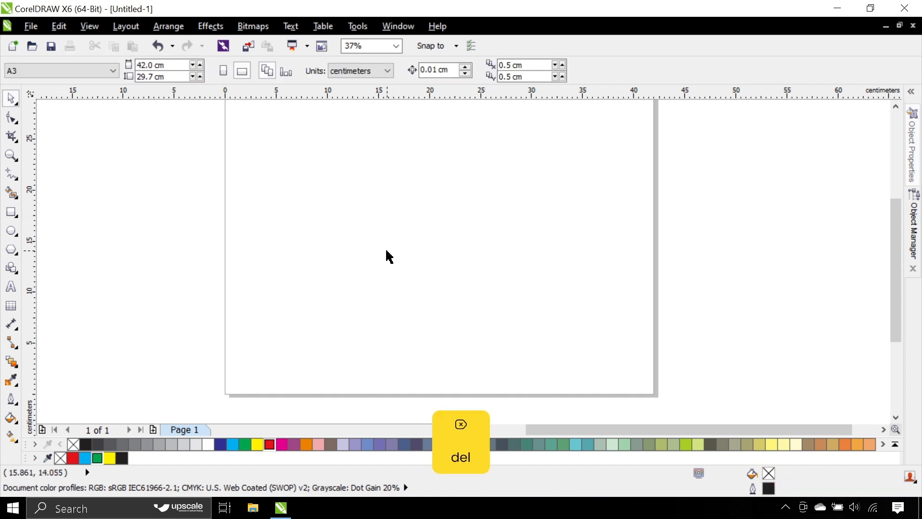
Step: Draw a rectangle about 16.2 by 12.5 cm in the lower middle of the page and fill it with blue
left_click(13, 139)
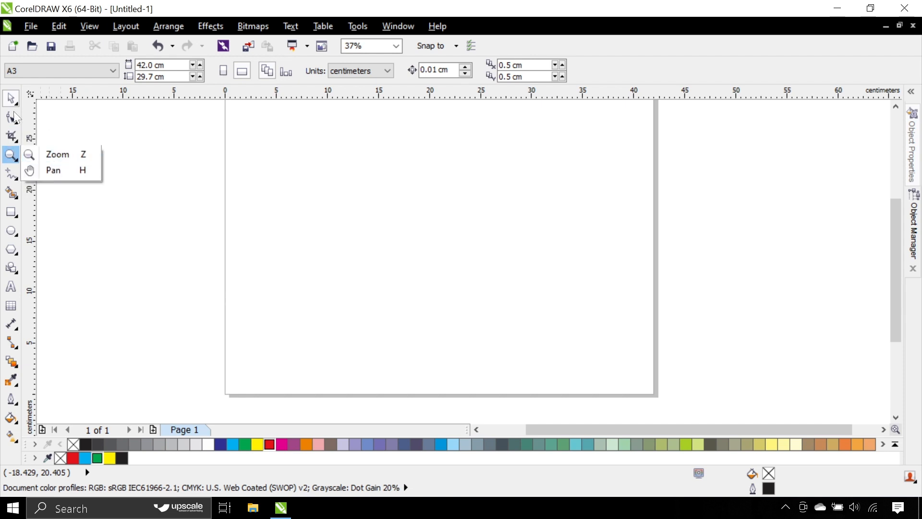
left_click(10, 96)
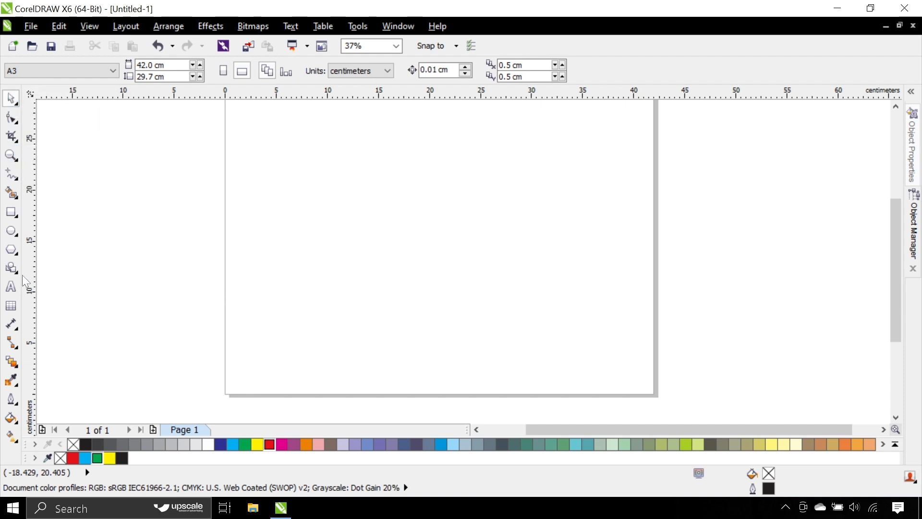
left_click(11, 212)
mouse_move(348, 203)
left_mouse_down()
mouse_move(423, 282)
mouse_move(514, 332)
left_mouse_up()
scroll(360, 249, "up", 2)
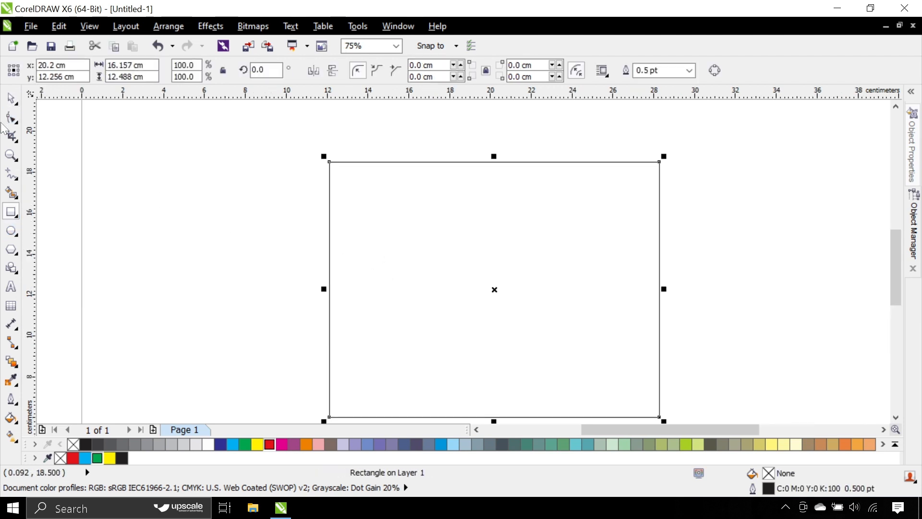
left_click(12, 136)
left_click(11, 98)
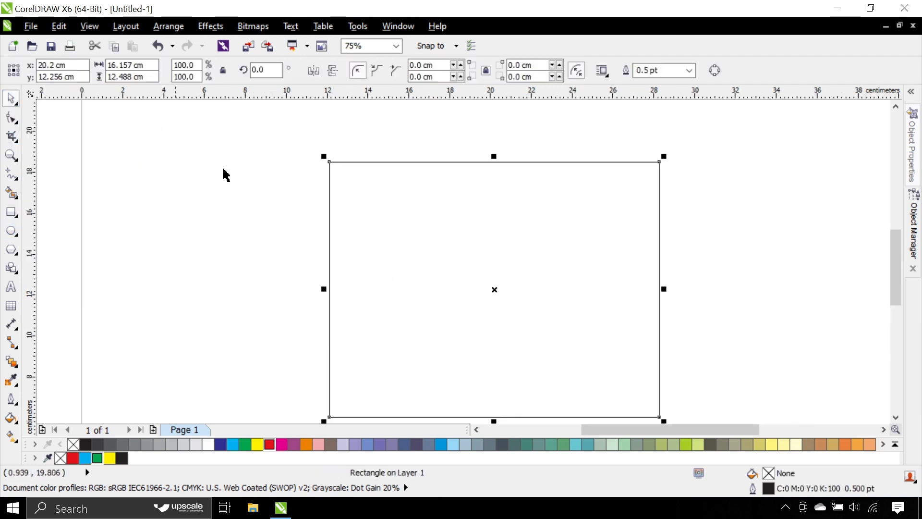
left_click(222, 443)
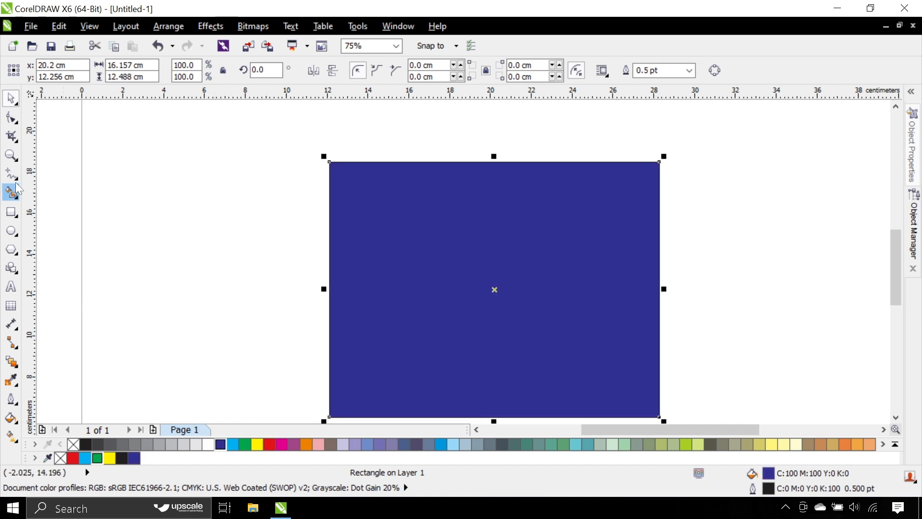
Step: Try to cut the blue rectangle with the Knife tool, starting on its top edge and ending beyond its right edge
left_click(13, 134)
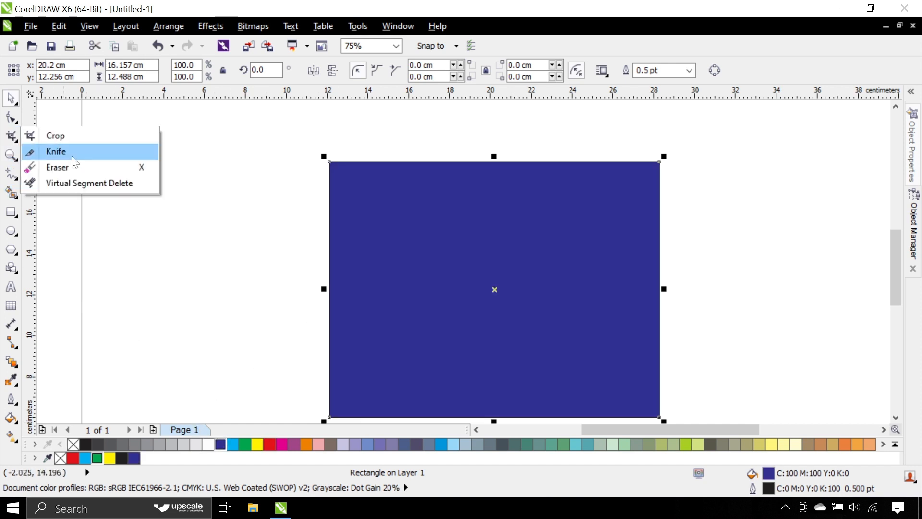
left_click(72, 154)
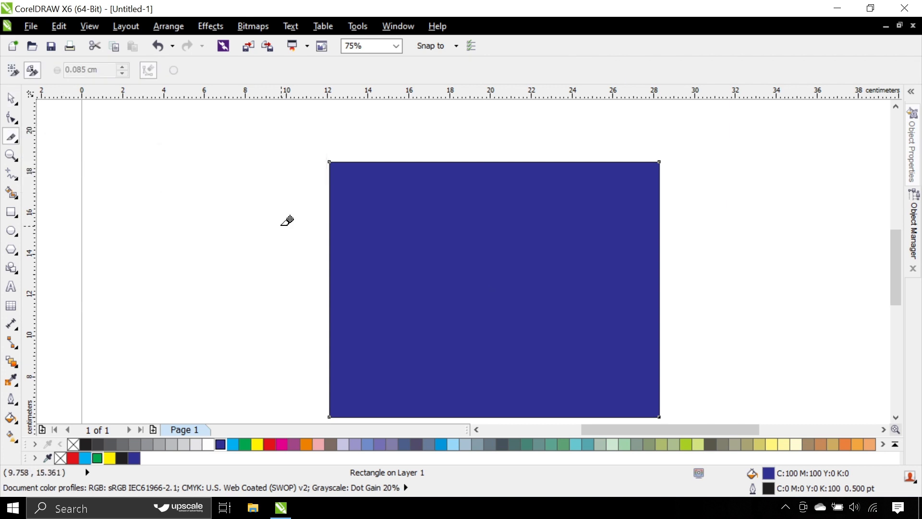
left_click(421, 158)
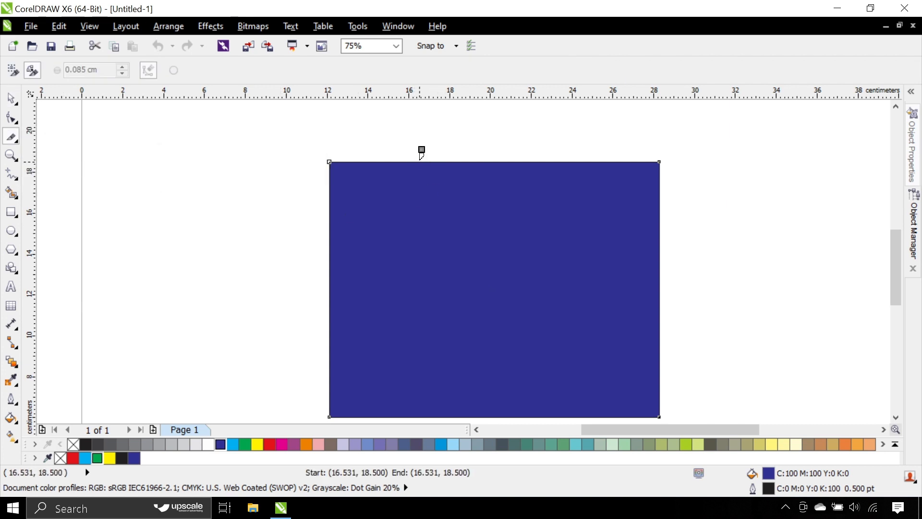
mouse_move(421, 157)
left_mouse_down()
mouse_move(457, 223)
mouse_move(483, 340)
mouse_move(519, 363)
mouse_move(582, 371)
mouse_move(671, 371)
mouse_move(722, 349)
left_mouse_up()
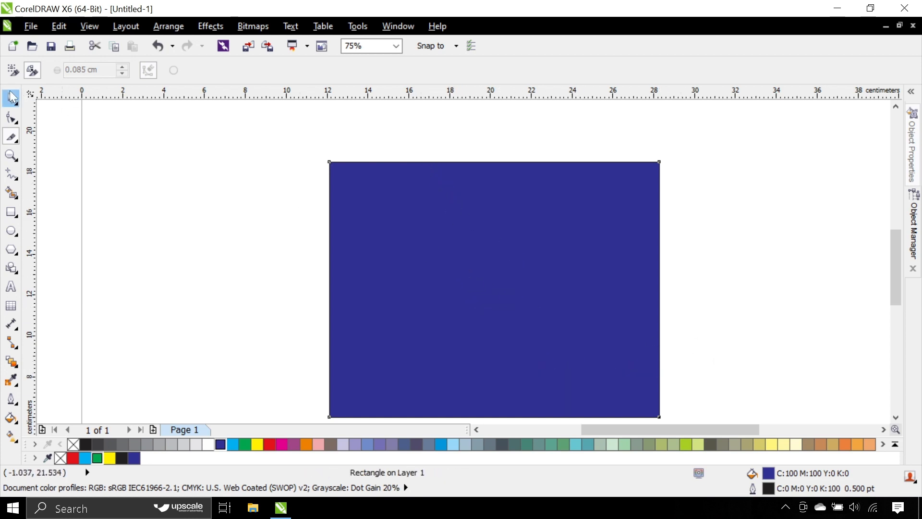
Step: Reposition the blue rectangle so its center lies at about x 18.0 cm, y 12.75 cm on the page
left_click(11, 99)
left_click_drag(550, 226, 700, 179)
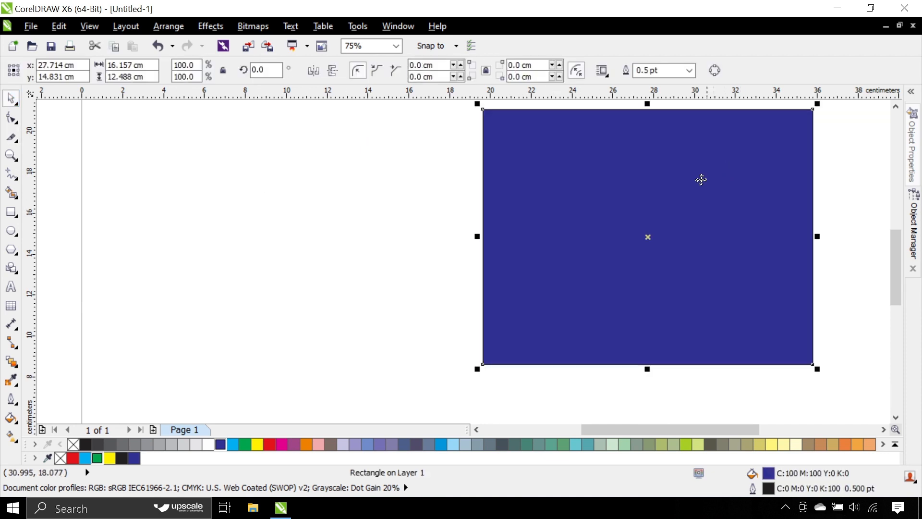
left_click_drag(583, 252, 489, 273)
right_click(493, 233)
left_click(368, 202)
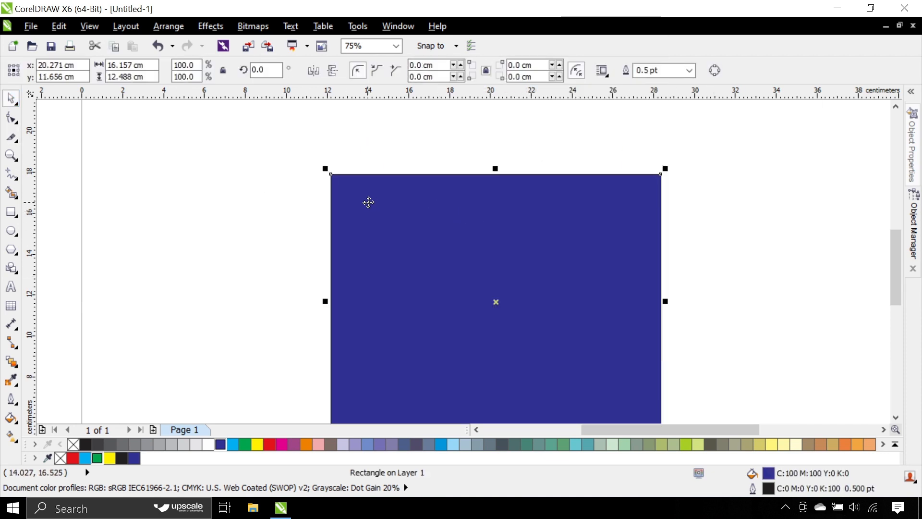
left_click_drag(369, 202, 321, 180)
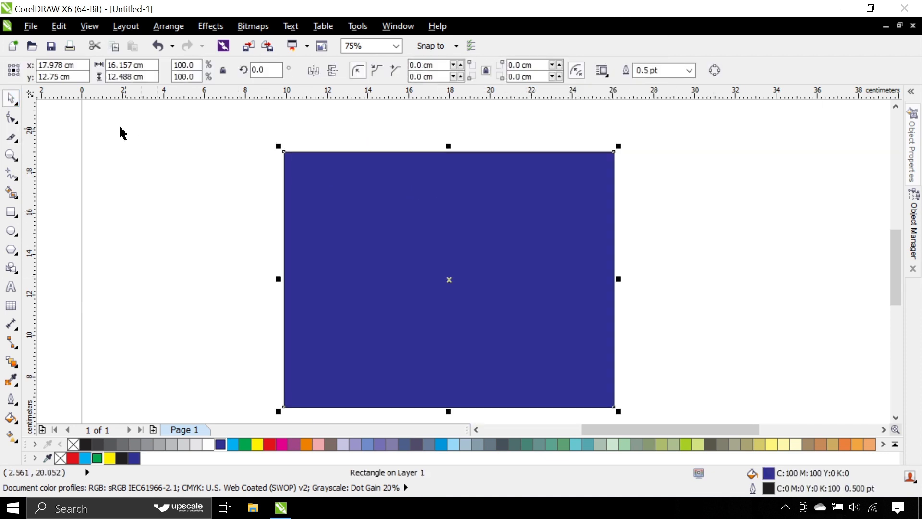
Step: Cut the blue rectangle with the Knife tool along a wavy freehand line from its top edge to its right edge, and pull the upper-right piece away
left_click(11, 137)
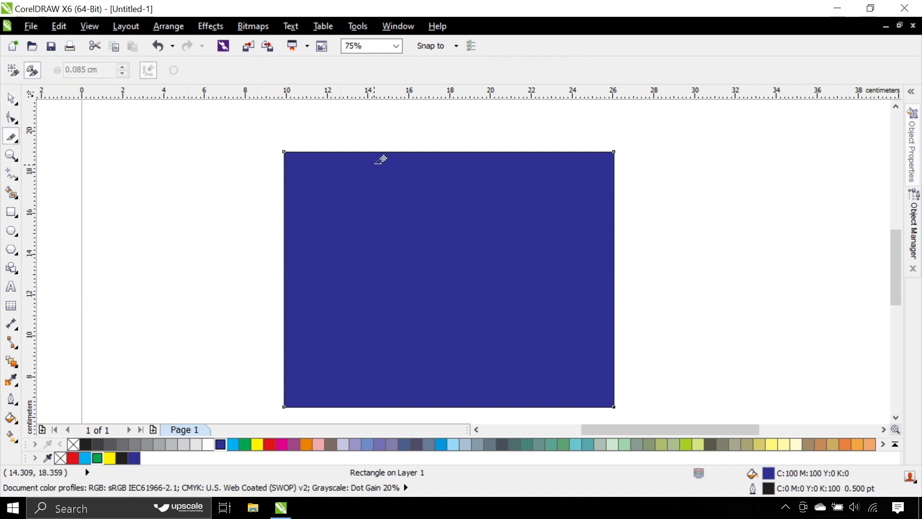
mouse_move(376, 152)
left_mouse_down()
mouse_move(372, 180)
mouse_move(462, 278)
mouse_move(575, 330)
mouse_move(624, 330)
left_mouse_up()
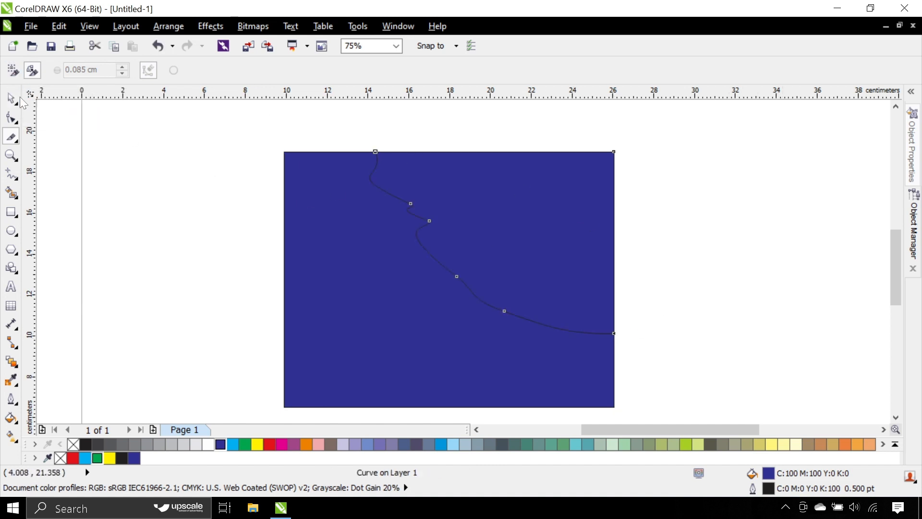
left_click(21, 98)
left_click_drag(576, 223, 642, 198)
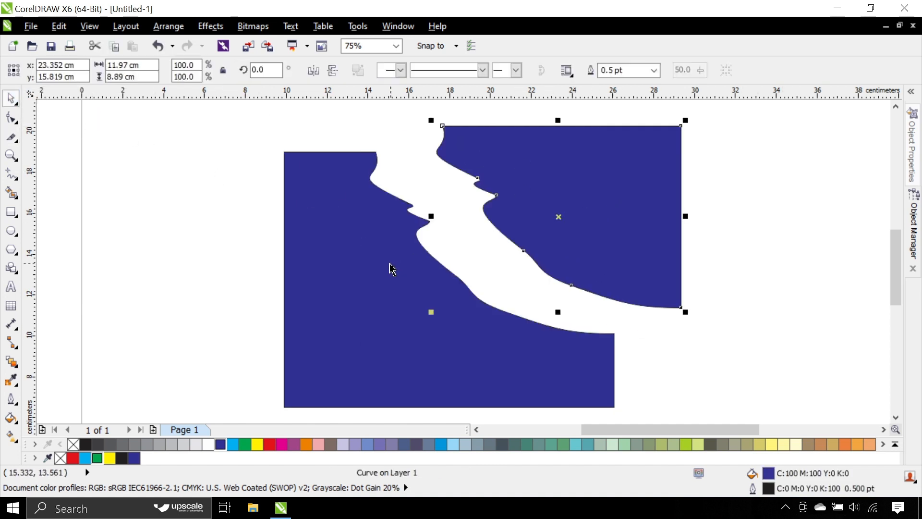
Step: Move the two cut pieces toward the page's left side, leaving only a narrow wavy gap between them
left_click_drag(392, 269, 319, 283)
left_click_drag(541, 233, 481, 231)
left_click_drag(323, 260, 327, 236)
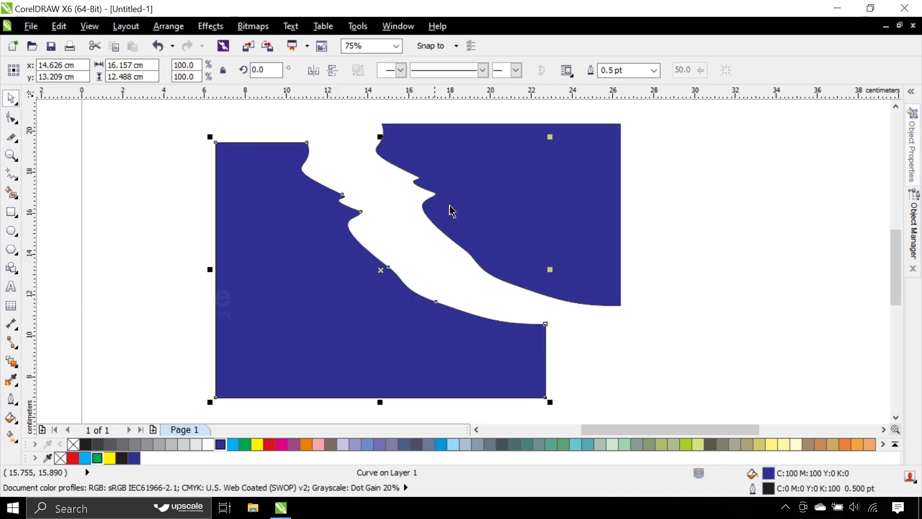
left_click_drag(471, 204, 431, 217)
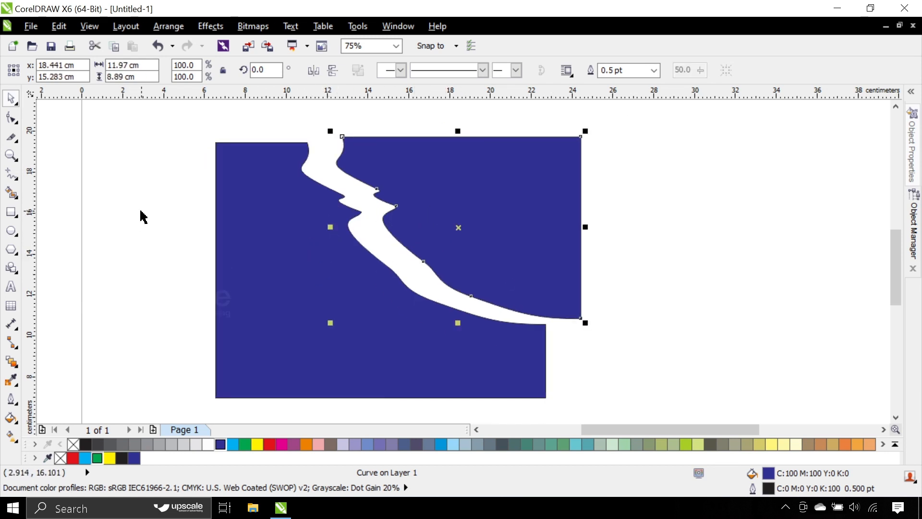
Step: Erase a small notch in the wavy edge of the upper-right blue piece with the Eraser tool at 0.085 cm thickness
left_click(17, 141)
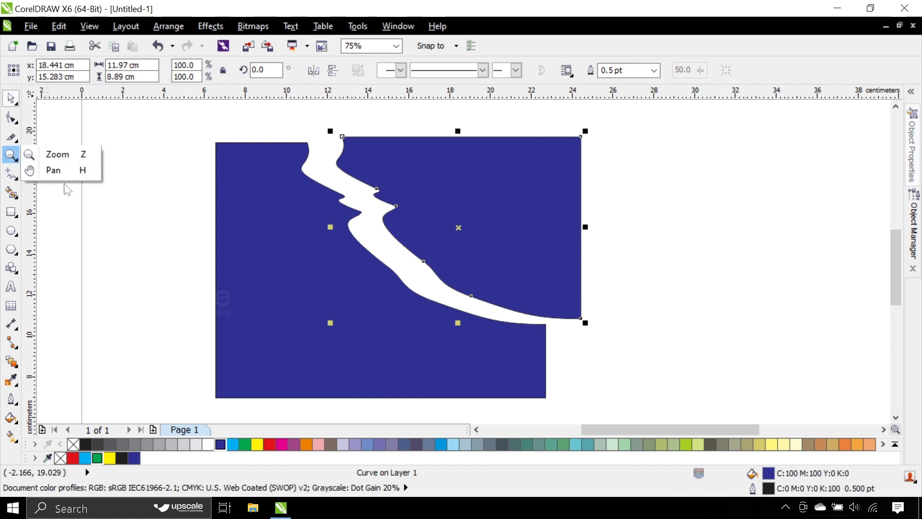
mouse_move(16, 137)
left_click(56, 167)
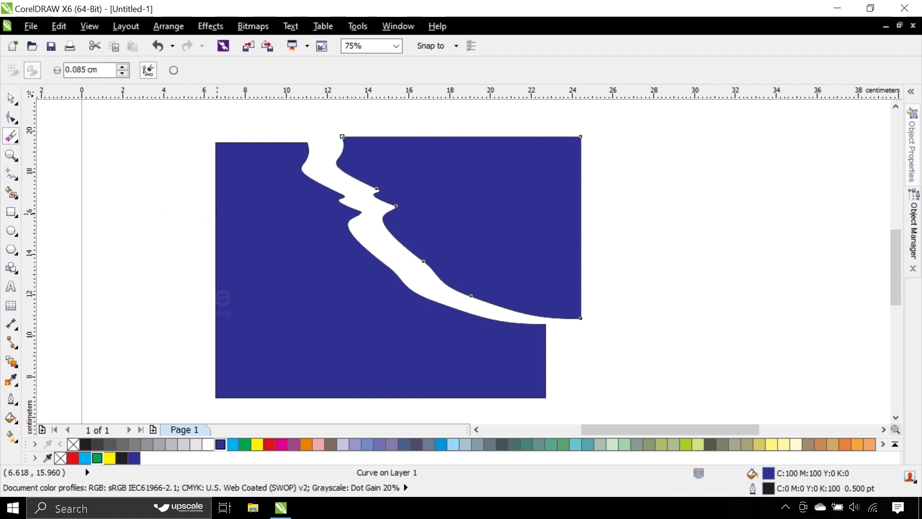
scroll(206, 209, "up", 5)
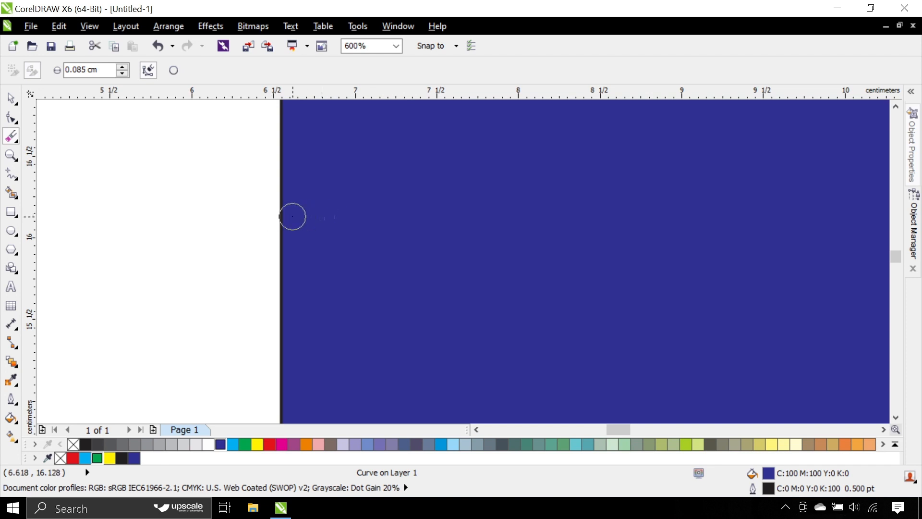
scroll(272, 219, "down", 5)
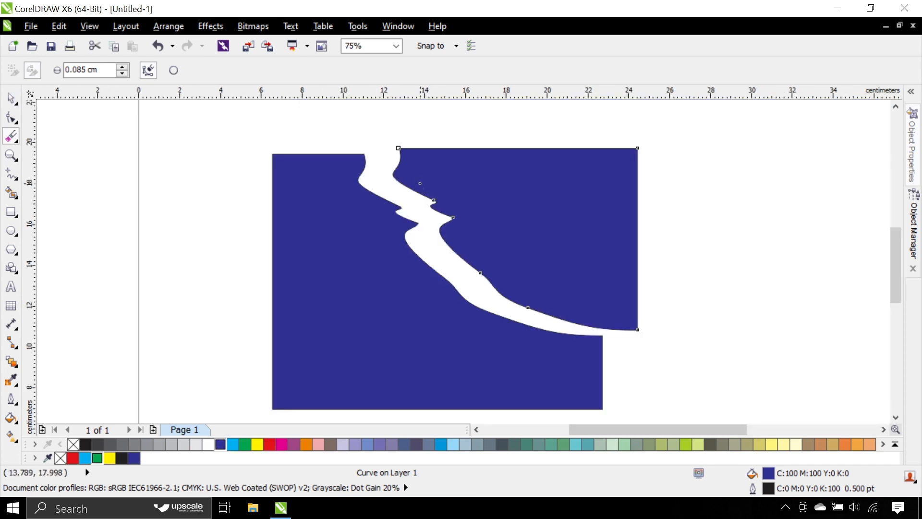
scroll(418, 193, "up", 4)
left_click_drag(418, 193, 483, 187)
scroll(461, 206, "down", 2)
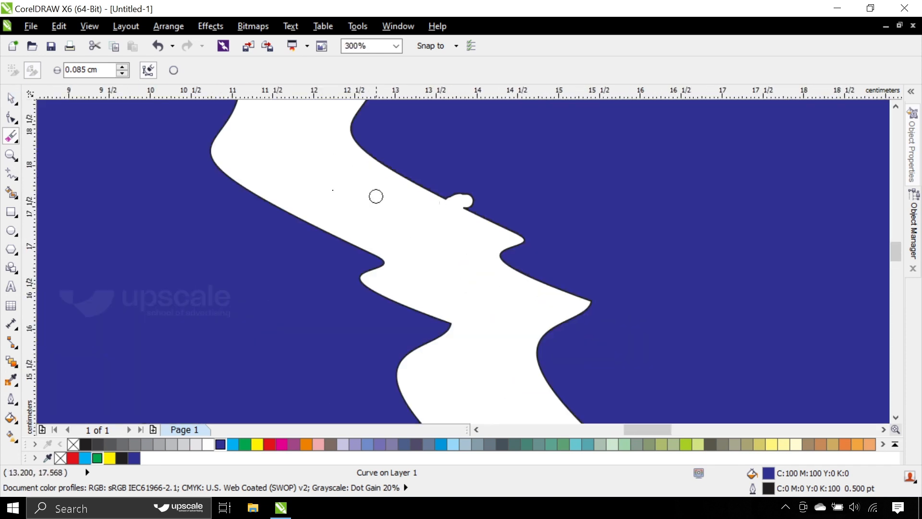
left_click(11, 98)
scroll(235, 185, "down", 2)
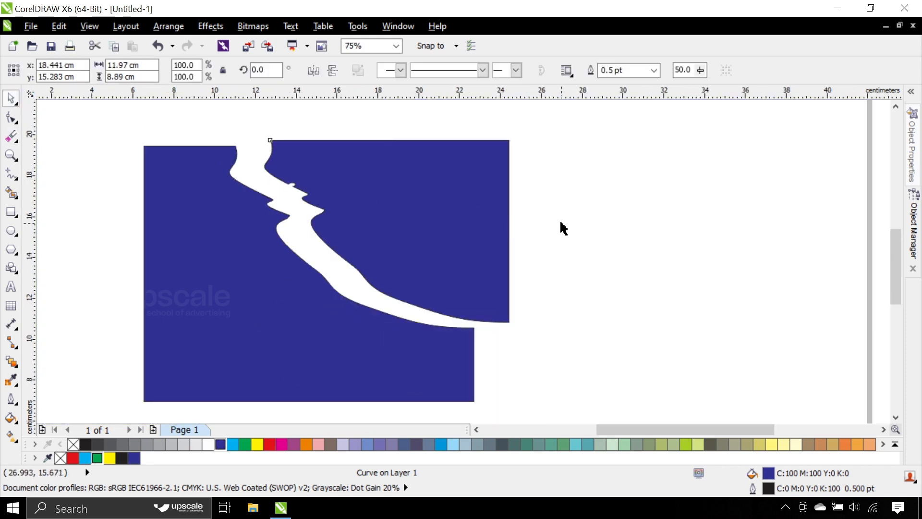
Step: Move the lower-left blue piece down and left so its center lies at about x 13.3 cm, y 11.4 cm
left_click(562, 226)
left_click(201, 226)
left_click_drag(189, 204, 162, 241)
Step: Switch to the Eraser tool and view its thickness and node-reduction options without changing them
left_click(13, 140)
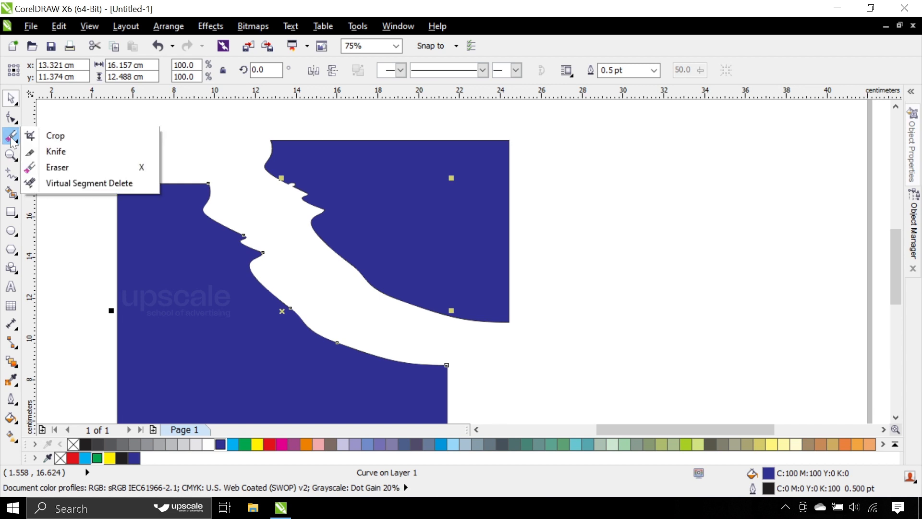
key("x")
double_click(11, 137)
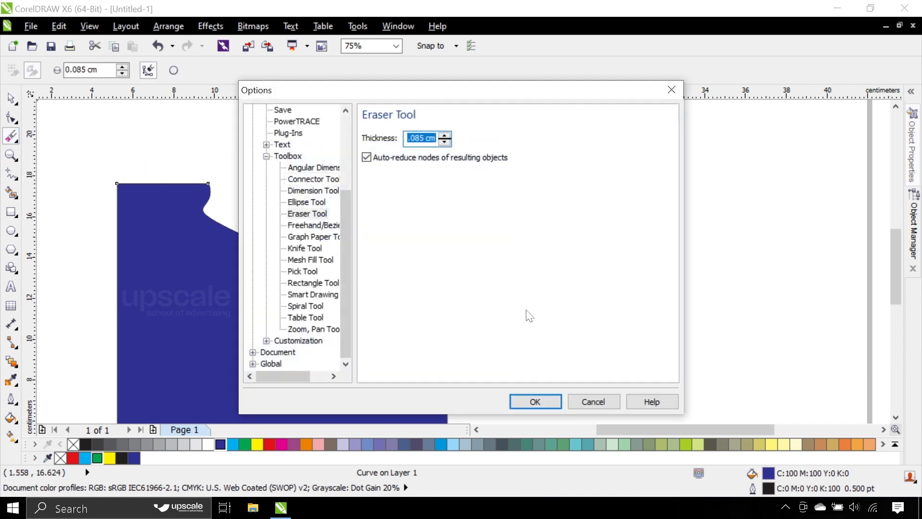
left_click(613, 401)
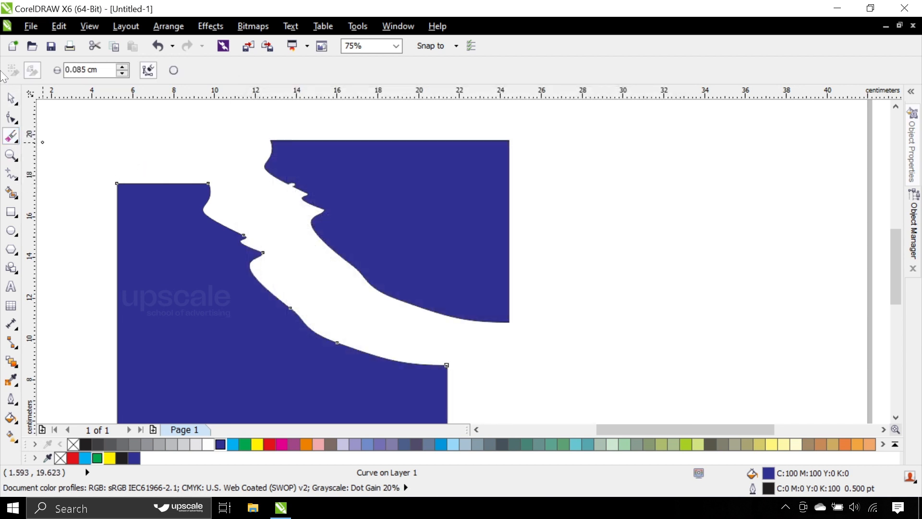
Step: Erase several short slanted strokes into the upper-right corner of the lower-left blue piece with the Eraser tool
scroll(137, 193, "up", 3)
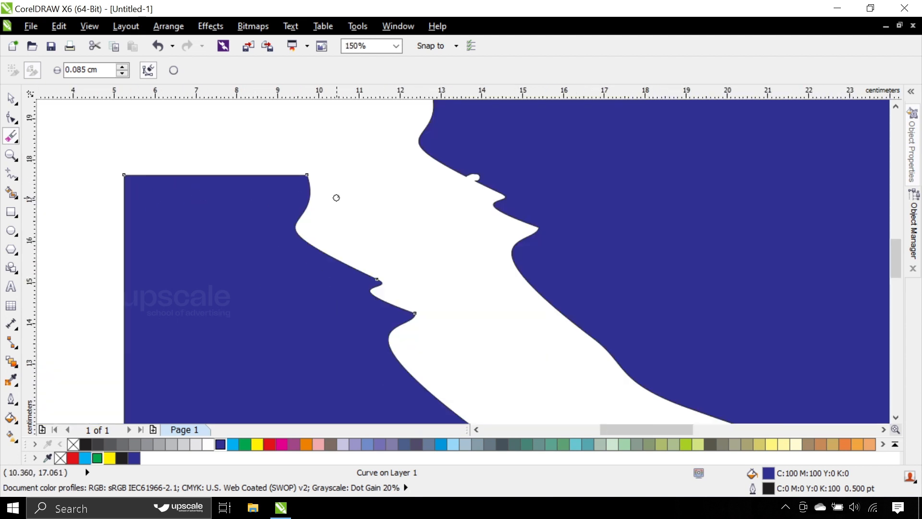
scroll(279, 188, "up", 2)
left_click_drag(289, 187, 242, 219)
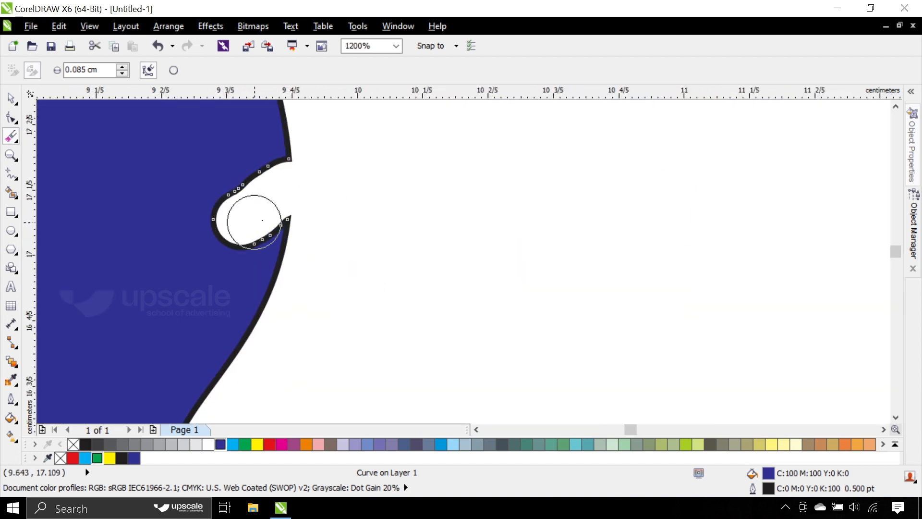
scroll(302, 212, "down", 1)
left_click_drag(302, 214, 244, 283)
scroll(283, 247, "down", 2)
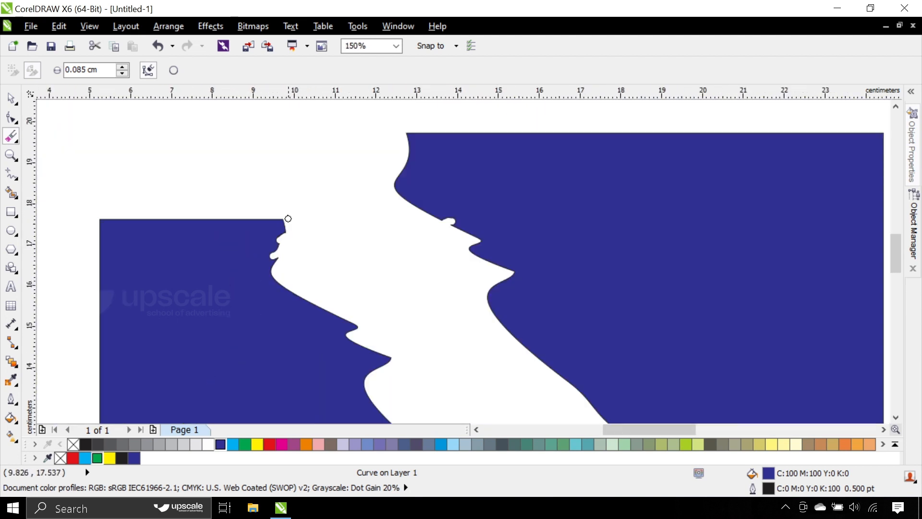
mouse_move(288, 218)
left_mouse_down()
mouse_move(239, 245)
mouse_move(254, 262)
mouse_move(241, 276)
mouse_move(149, 227)
left_mouse_up()
scroll(282, 228, "up", 1)
scroll(322, 208, "down", 1)
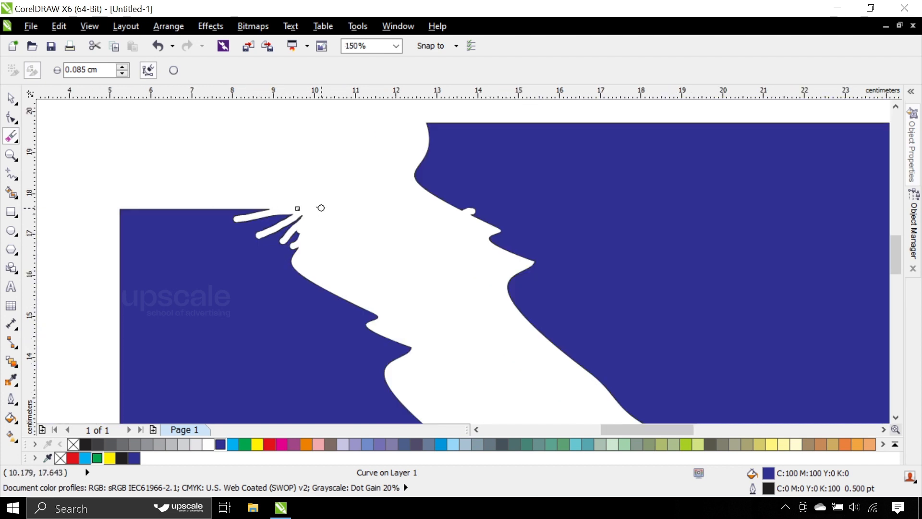
Step: Remove both blue pieces from the page with the Virtual Segment Delete tool
left_click(15, 139)
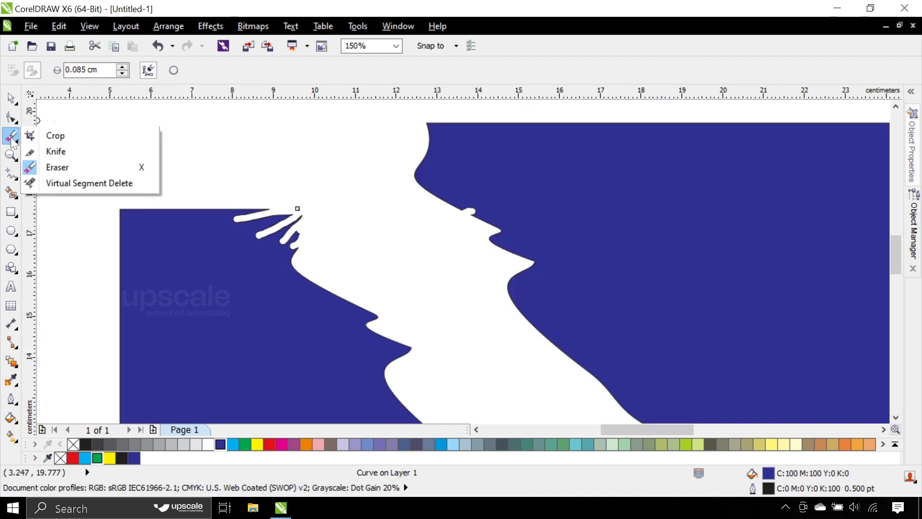
left_click(124, 182)
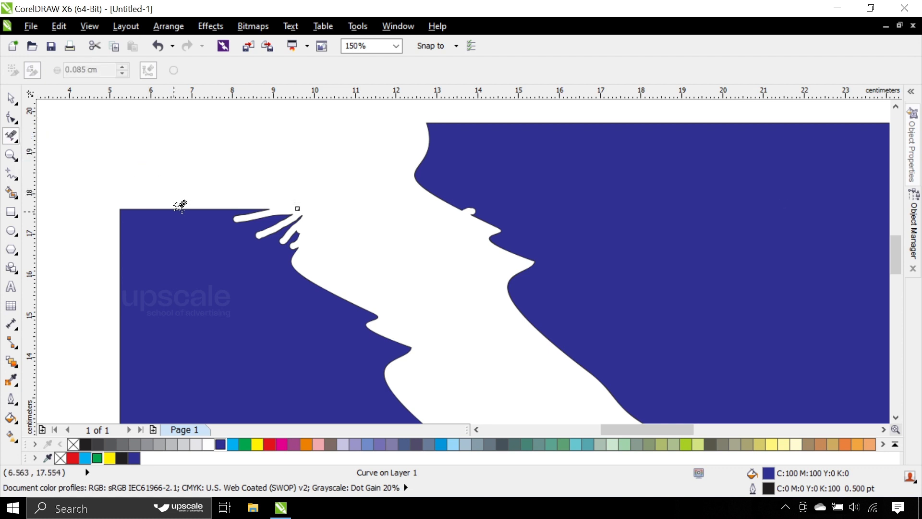
left_click_drag(200, 243, 403, 198)
scroll(305, 208, "down", 4)
left_click(454, 199)
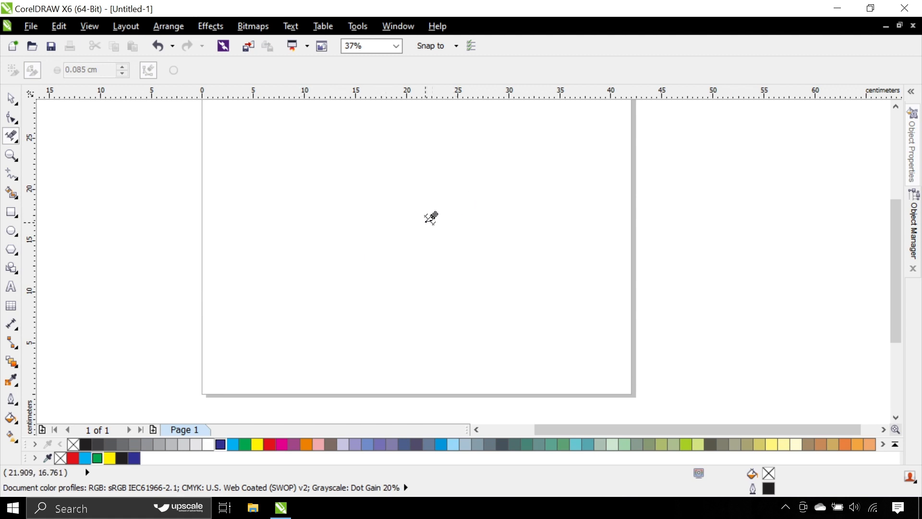
key("space")
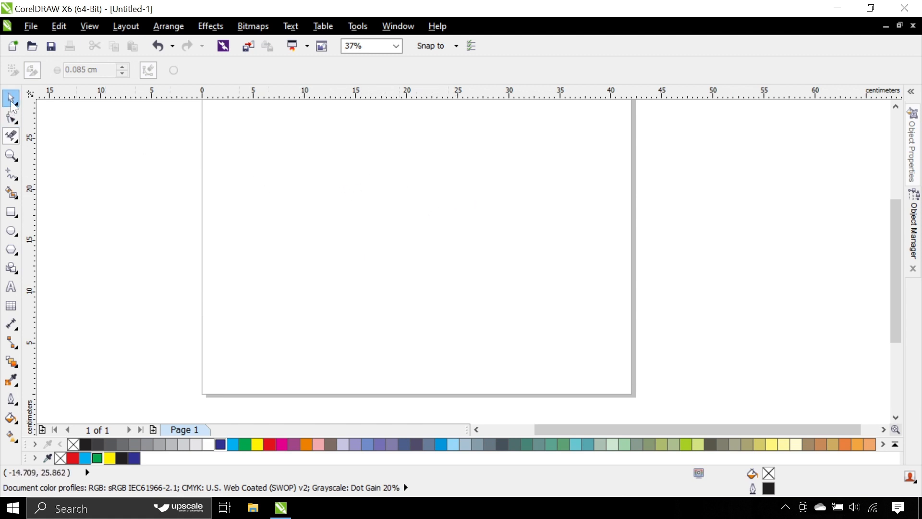
left_click(16, 134)
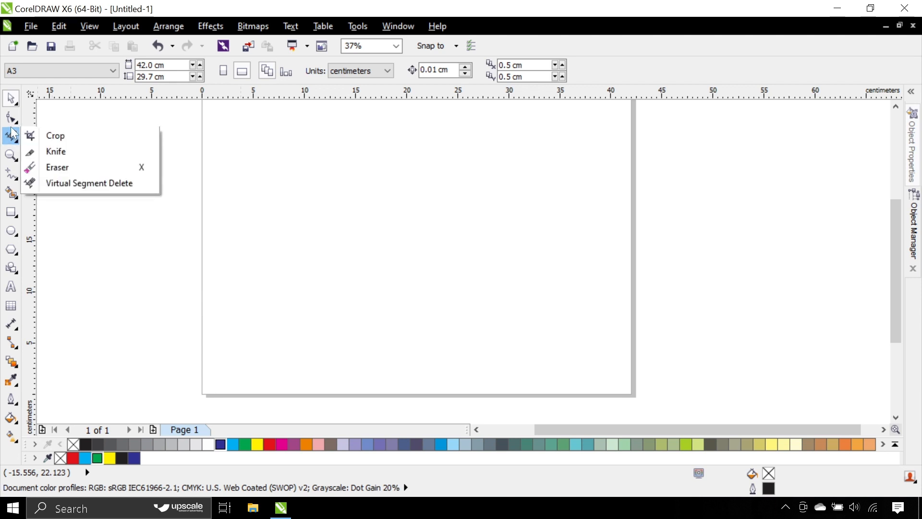
left_click(10, 124)
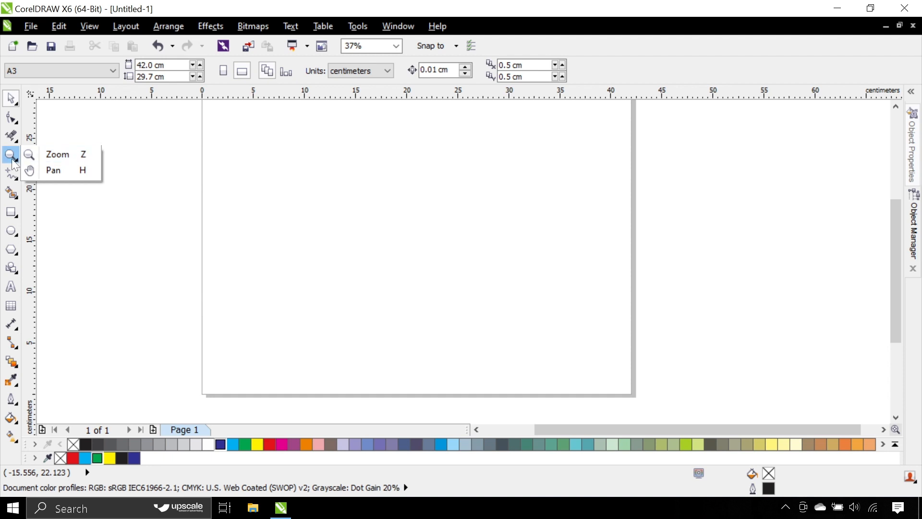
left_click(13, 162)
left_click(10, 99)
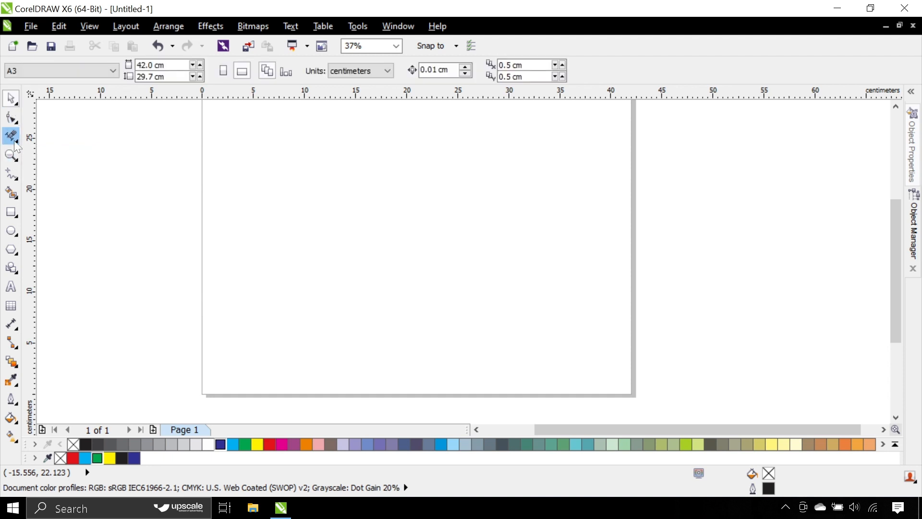
left_click(10, 156)
left_click(11, 99)
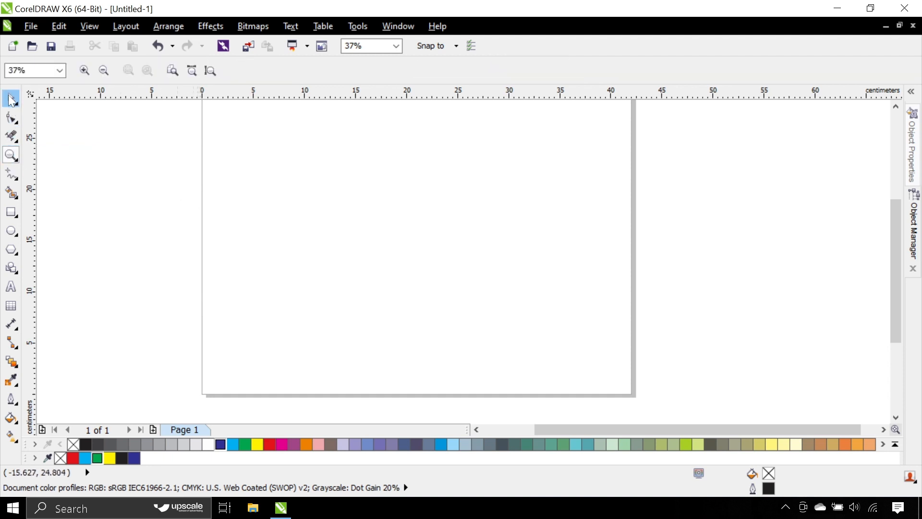
Step: Zoom in and out repeatedly to examine the empty A3 page at different magnifications
scroll(346, 216, "down", 2)
scroll(345, 210, "up", 3)
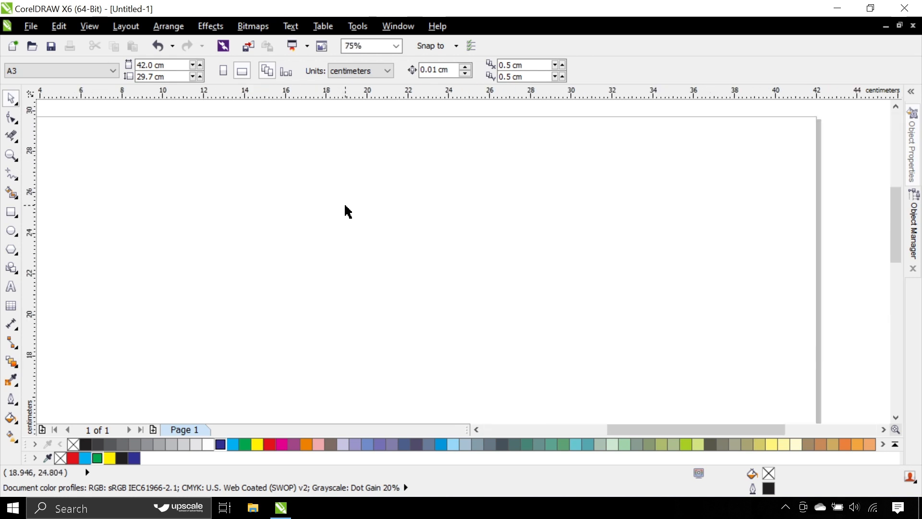
scroll(349, 212, "down", 3)
scroll(349, 212, "up", 3)
scroll(345, 214, "down", 2)
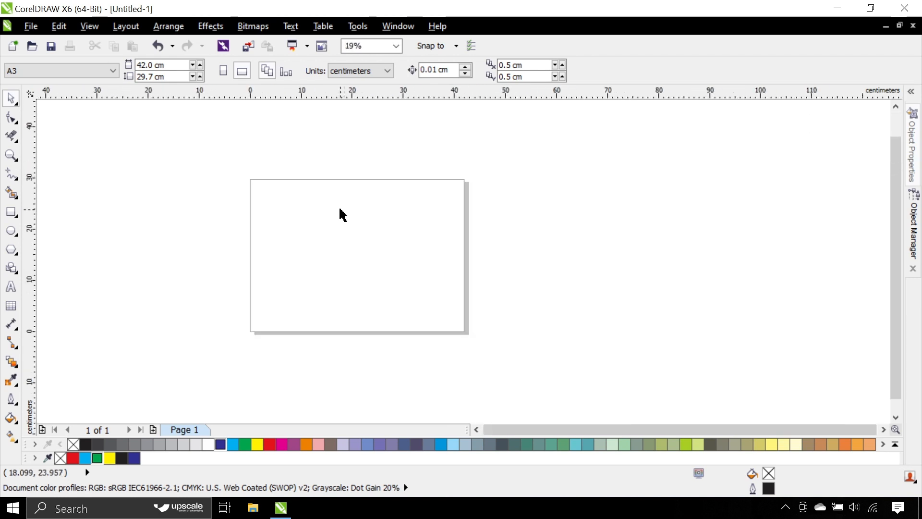
scroll(342, 215, "up", 3)
scroll(340, 214, "down", 3)
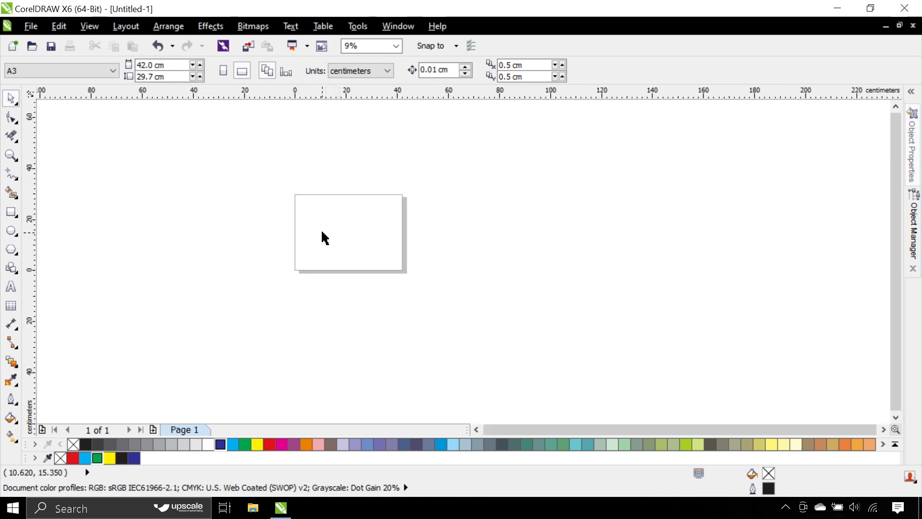
scroll(346, 233, "up", 3)
scroll(340, 237, "down", 2)
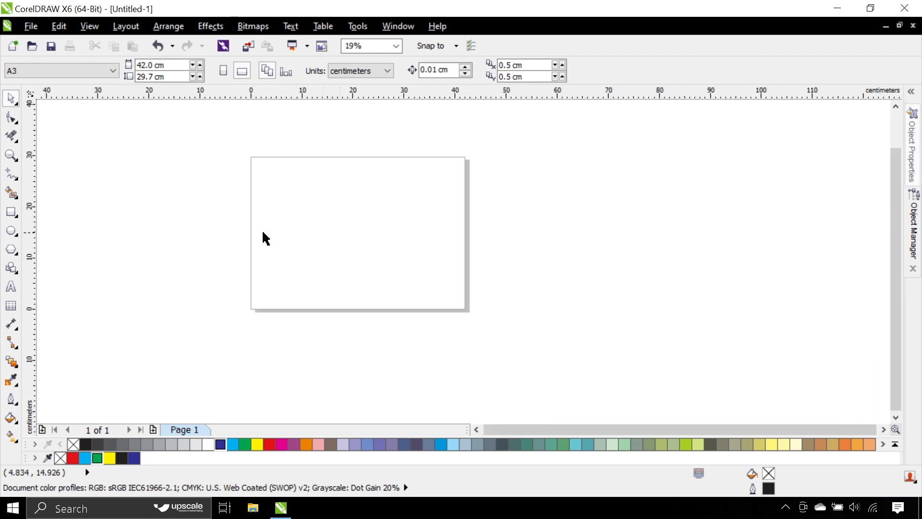
Step: Draw an unfilled rectangle about 22.2 by 17.9 cm in the empty area well to the right of the page
left_click(13, 210)
left_click_drag(681, 214, 796, 306)
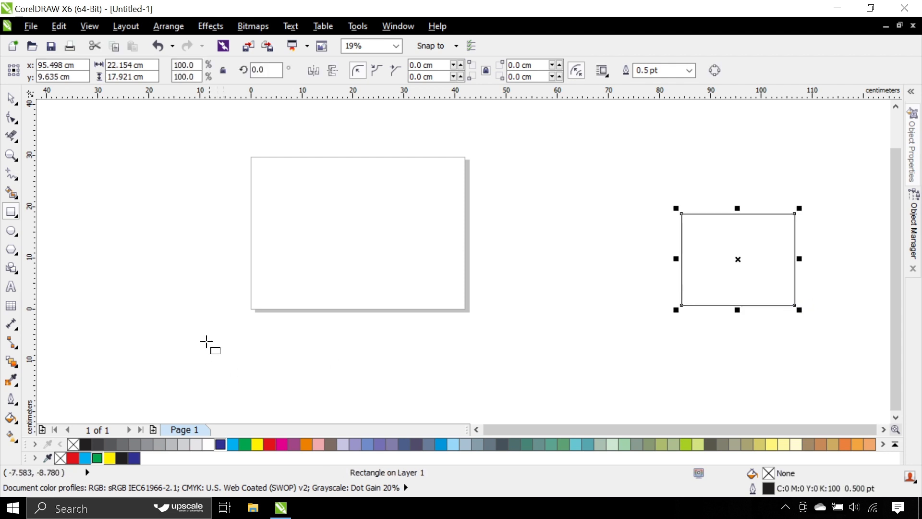
left_click(11, 98)
left_click(319, 195)
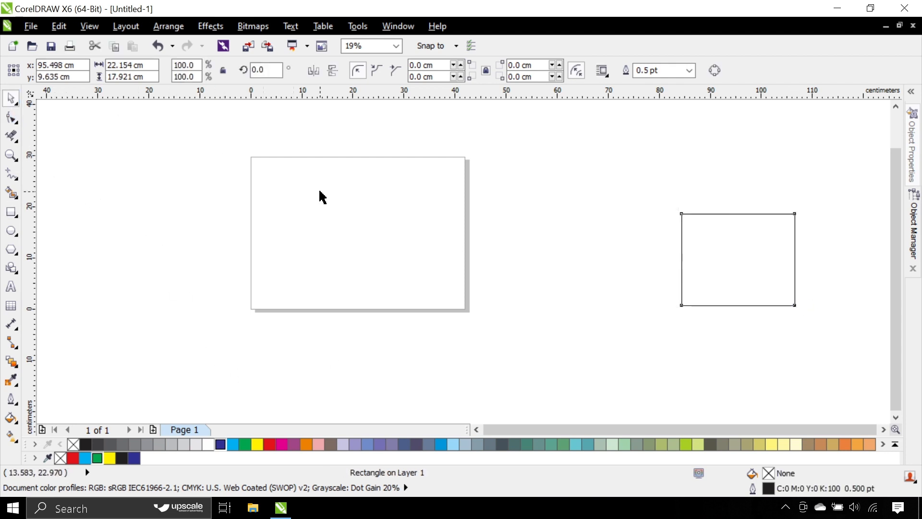
Step: Move the rectangle farther right of the page so its center lies at about x 138.7 cm, y 11.6 cm
scroll(338, 232, "down", 1)
left_click_drag(567, 238, 677, 233)
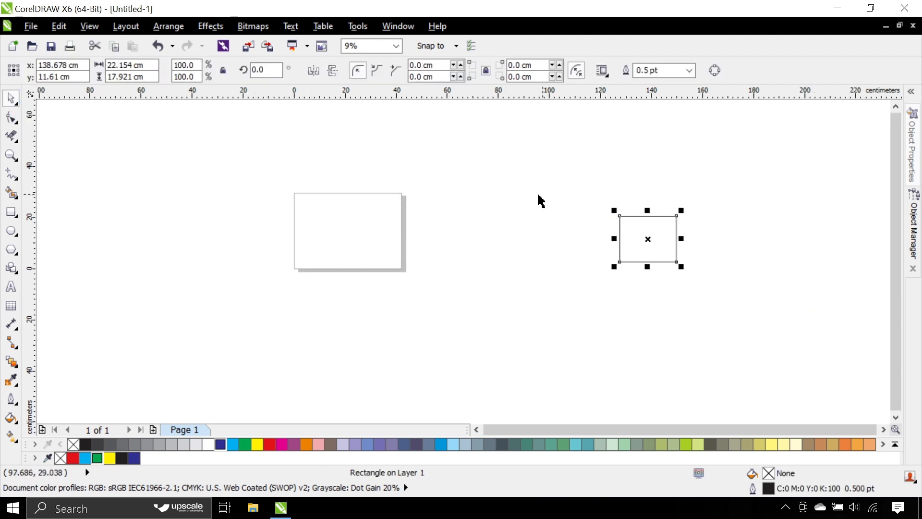
scroll(353, 231, "up", 1)
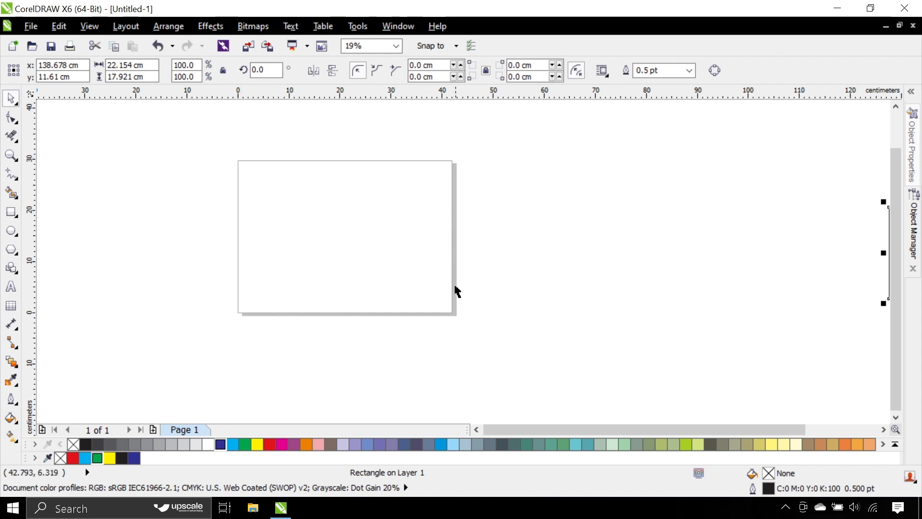
scroll(210, 260, "down", 1)
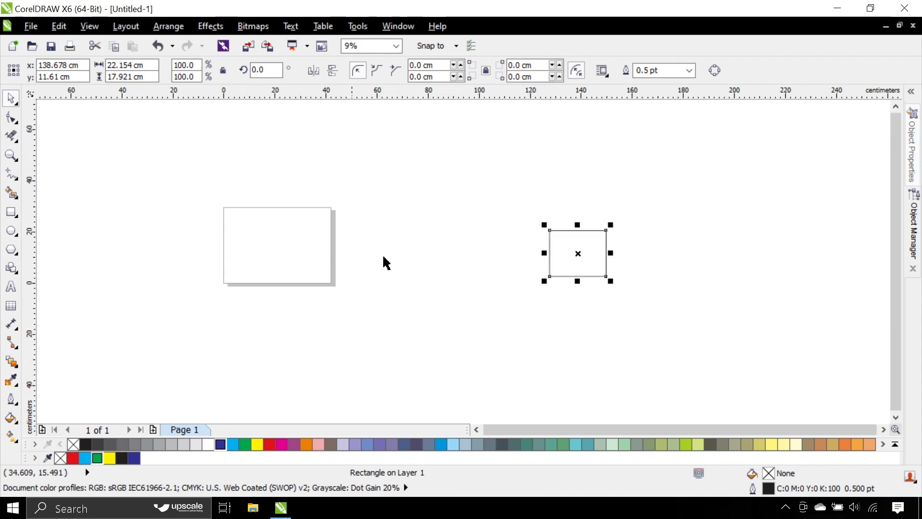
Step: Move the rectangle farther right of the page, centered at about x 183.3 cm, y 13.3 cm, and fill it with blue
left_click_drag(577, 244, 644, 219)
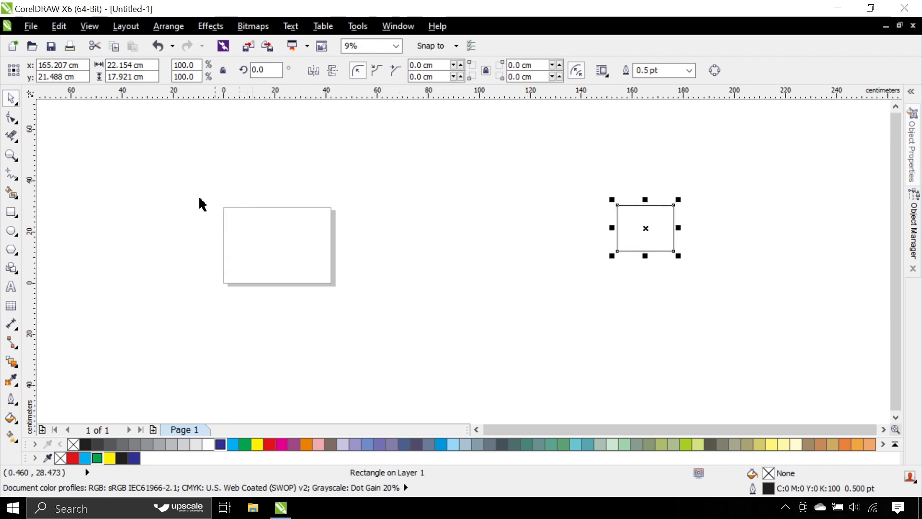
left_click_drag(187, 194, 354, 311)
scroll(251, 252, "up", 1)
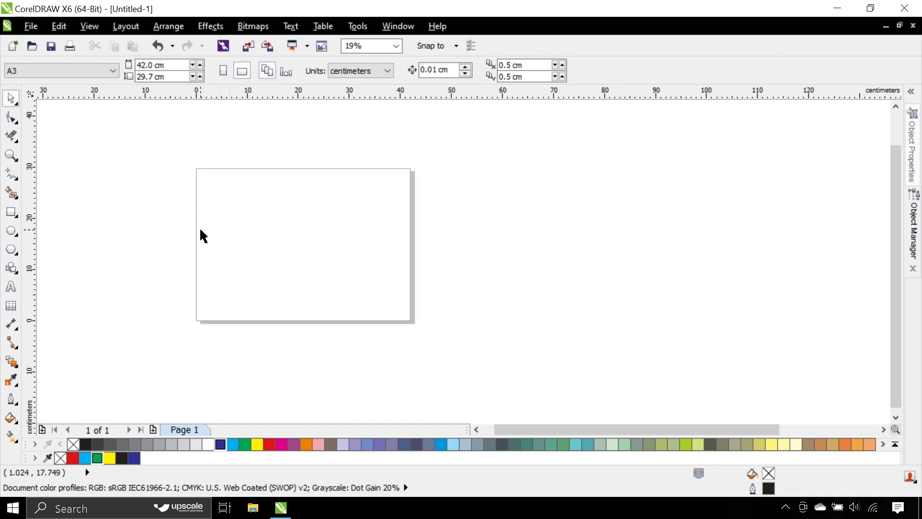
scroll(269, 232, "down", 1)
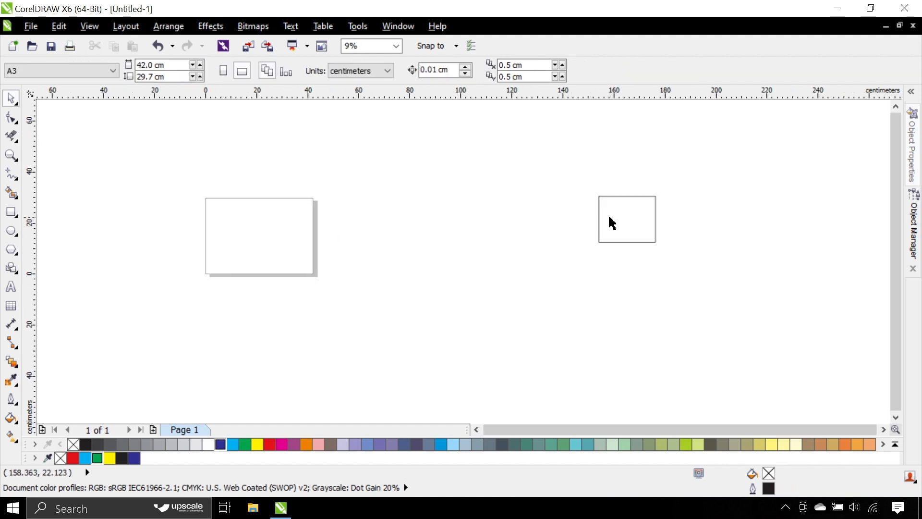
left_click_drag(612, 223, 565, 245)
left_click_drag(614, 229, 706, 229)
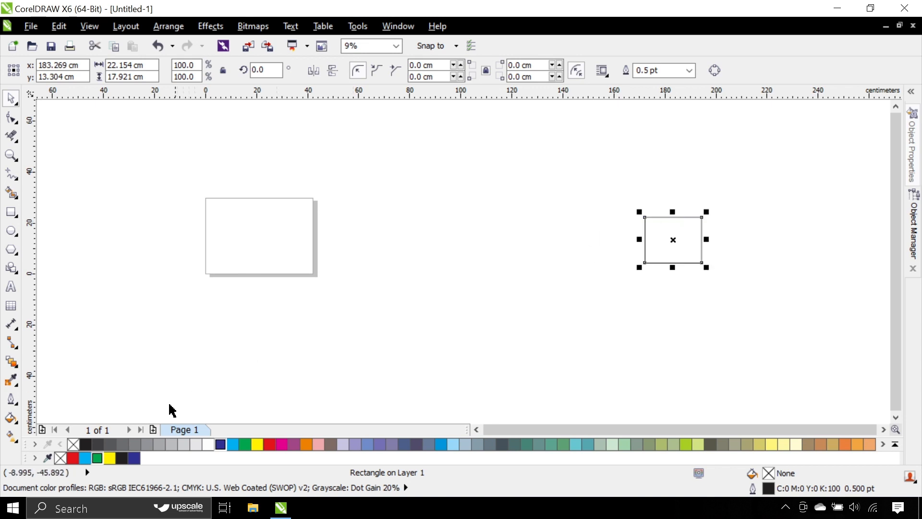
left_click(221, 444)
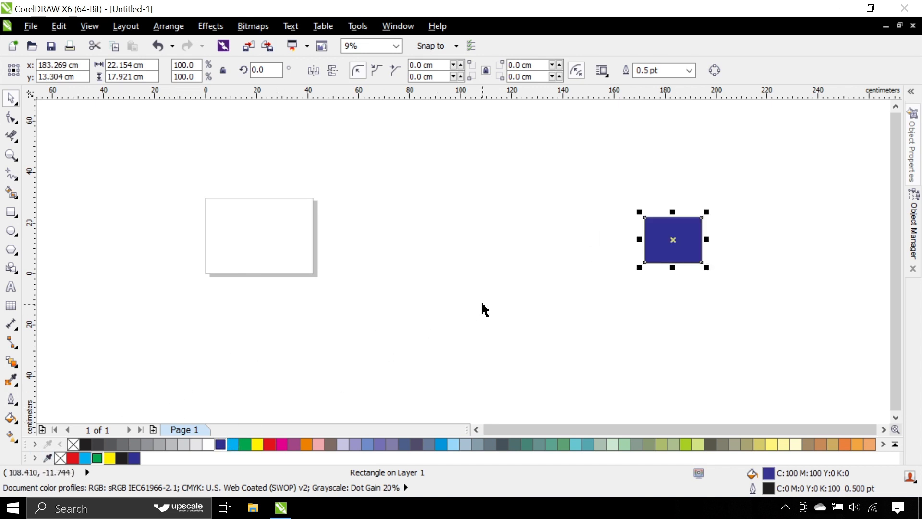
Step: Fit the whole page in the window and zoom out to the limit of the drawing space, dismissing the warning
left_click(208, 234)
key("shift+F4")
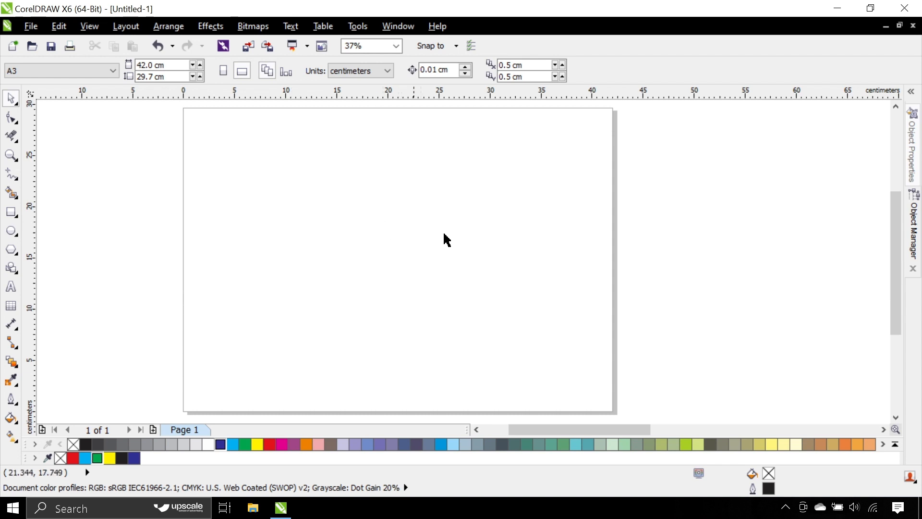
scroll(455, 243, "down", 8)
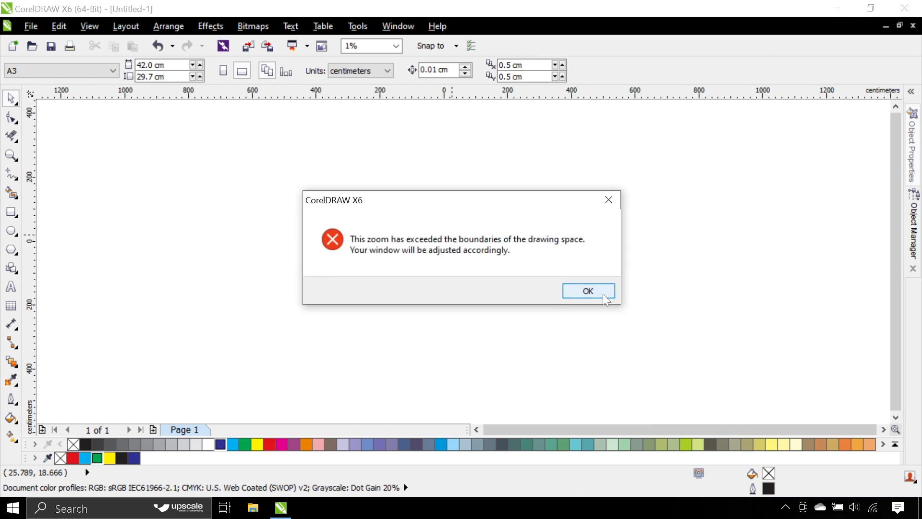
left_click(568, 288)
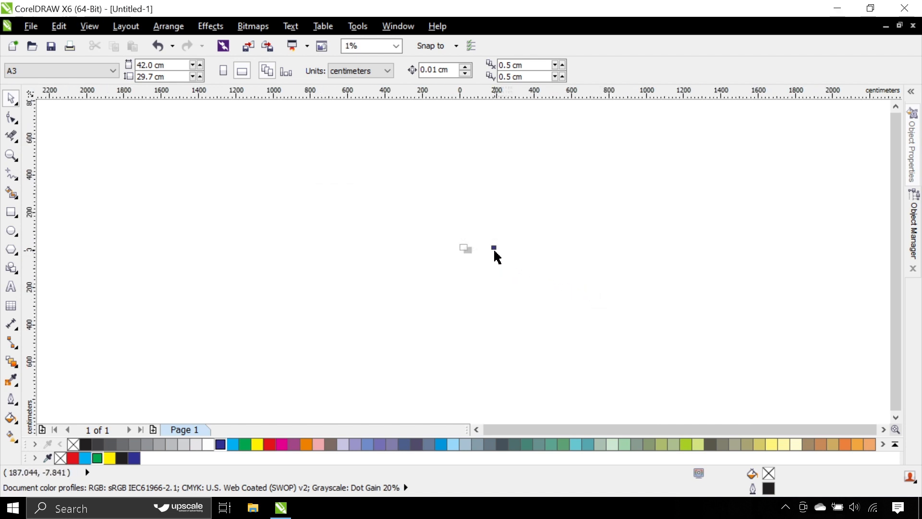
scroll(490, 265, "up", 1)
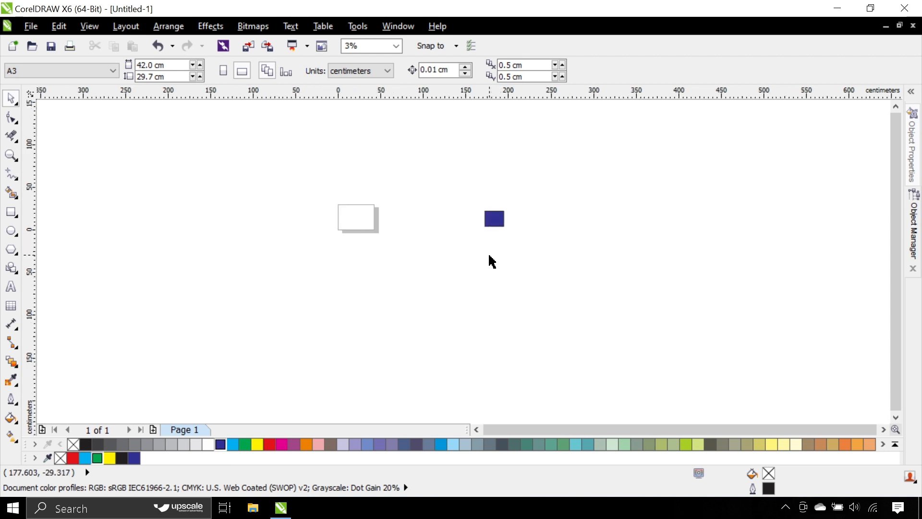
Step: Move the blue rectangle farther from the page, centered at about x 277.5 cm, y -1.4 cm, and inspect it close up
left_click_drag(496, 221, 577, 233)
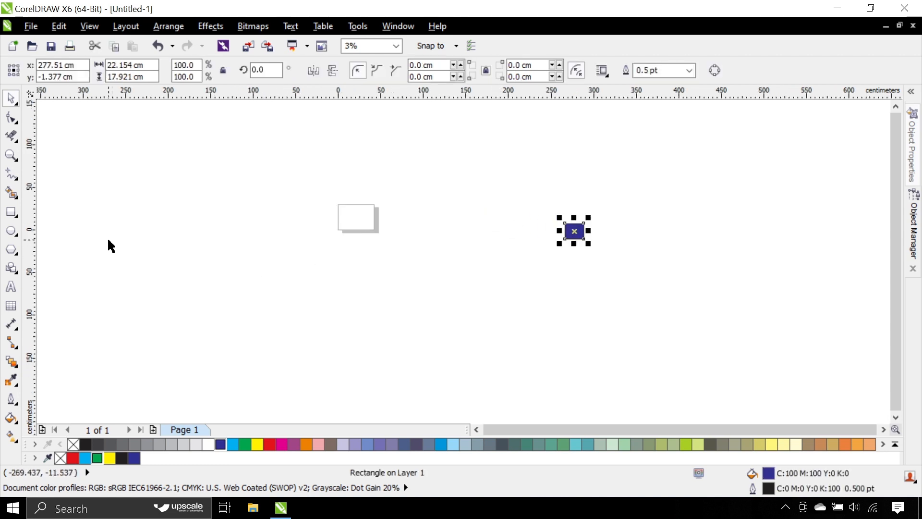
scroll(89, 238, "up", 2)
scroll(89, 237, "down", 4)
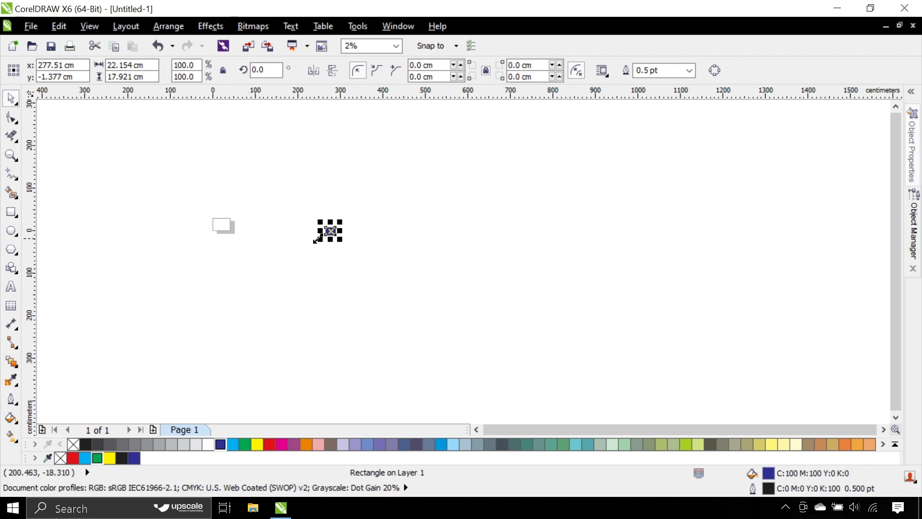
scroll(331, 232, "up", 5)
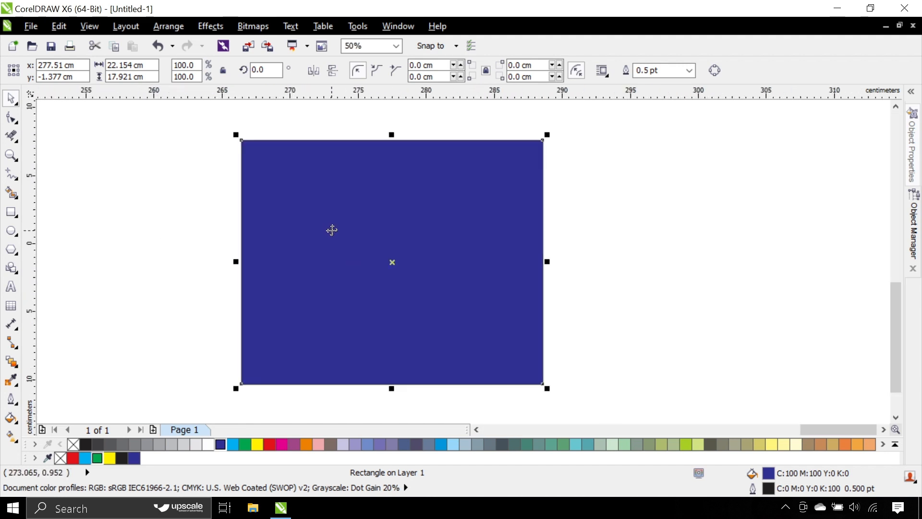
scroll(332, 230, "down", 3)
scroll(332, 230, "up", 5)
scroll(332, 230, "down", 5)
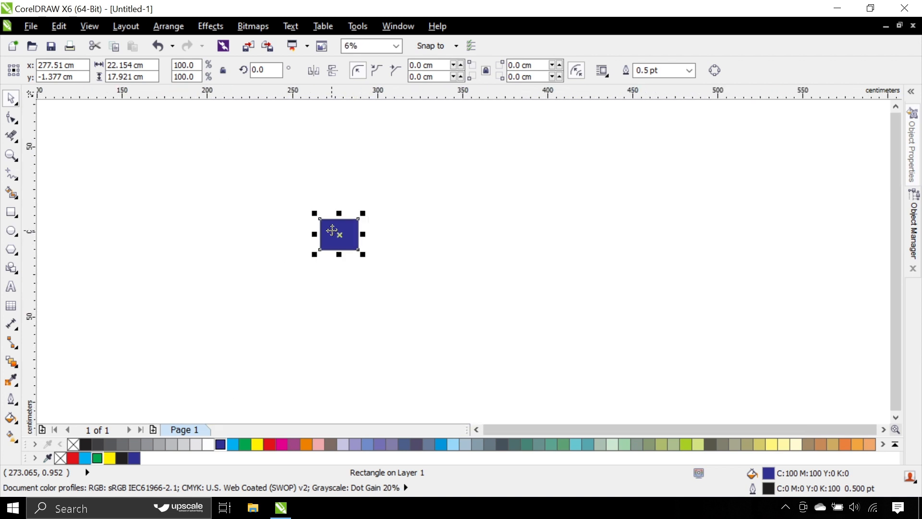
Step: Bring the blue rectangle back near the page, centered at about x 66.9 cm, y -0.5 cm
left_click_drag(338, 233, 255, 215)
scroll(365, 200, "down", 2)
scroll(249, 215, "up", 3)
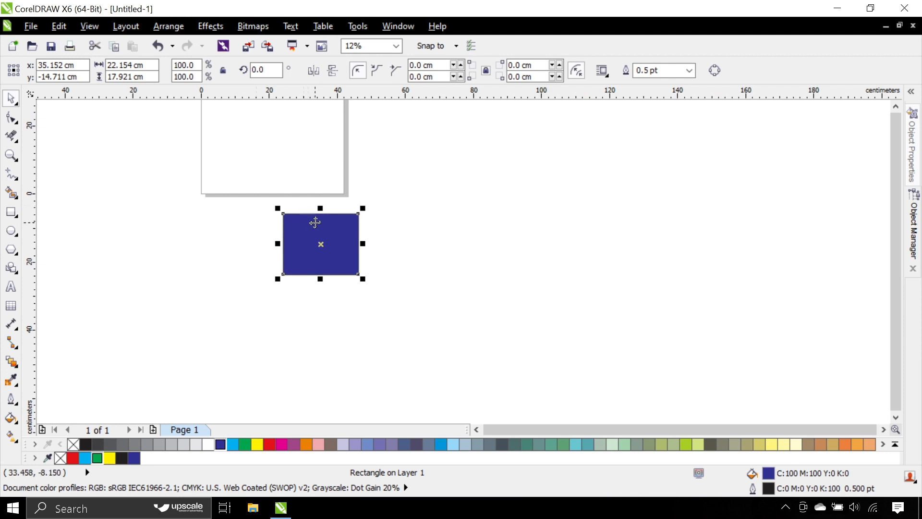
left_click_drag(317, 223, 425, 179)
scroll(382, 192, "down", 3)
scroll(383, 194, "up", 4)
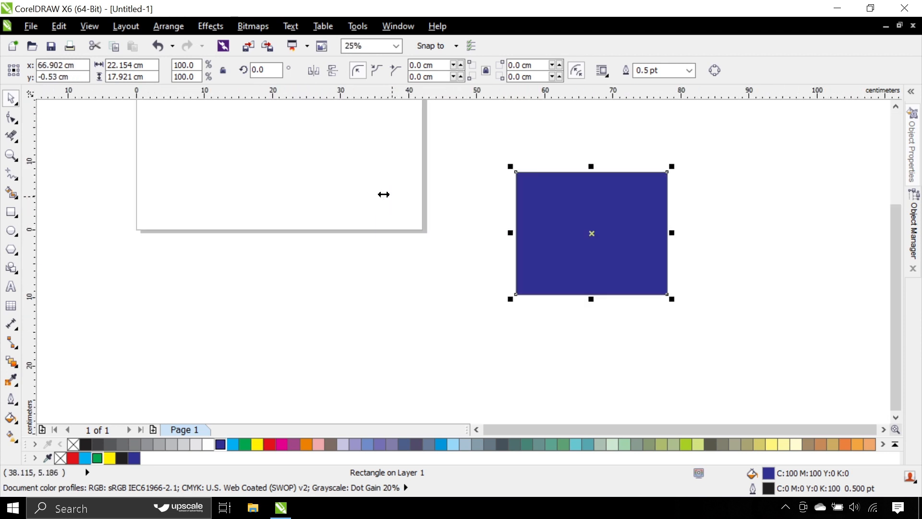
Step: Shift the blue rectangle slightly up and away from the page, centered at about x 74.8 cm, y 4.1 cm
scroll(383, 194, "down", 4)
scroll(293, 199, "up", 4)
scroll(293, 199, "down", 4)
scroll(406, 197, "up", 3)
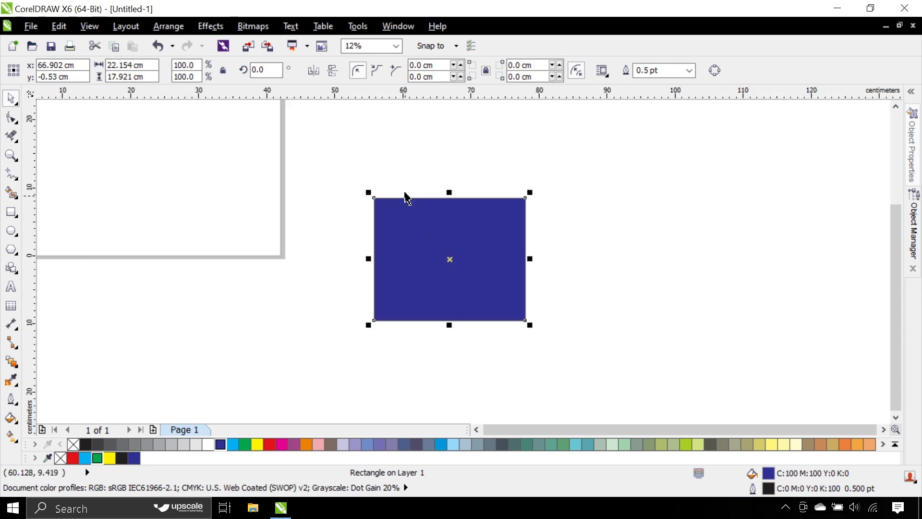
left_click_drag(439, 230, 493, 199)
scroll(387, 210, "down", 2)
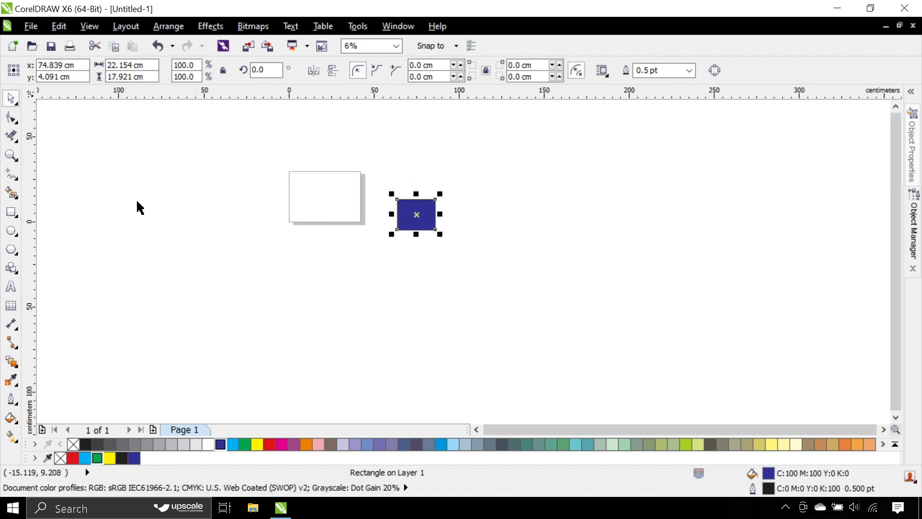
Step: Magnify the blue rectangle by framing it with the Zoom tool, zoom back out, and zoom in on the page area
left_click(11, 157)
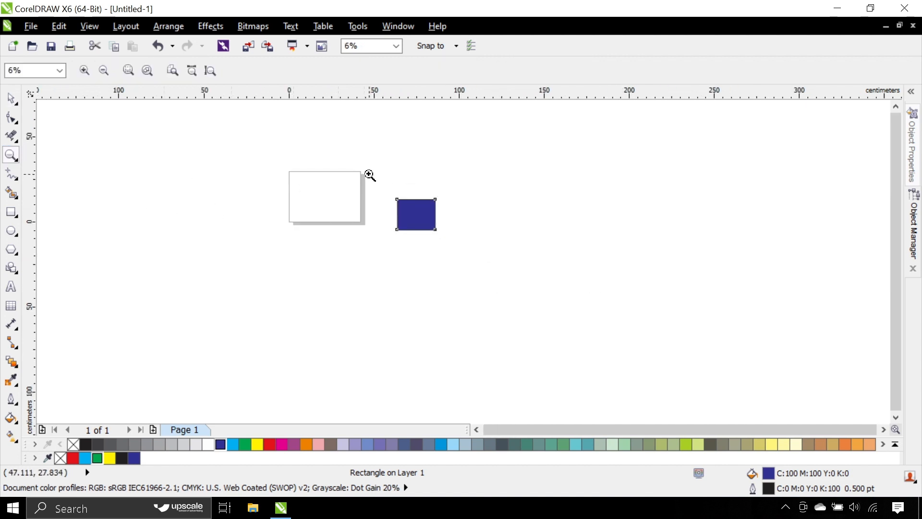
left_click_drag(370, 174, 531, 293)
left_click_drag(282, 146, 260, 179)
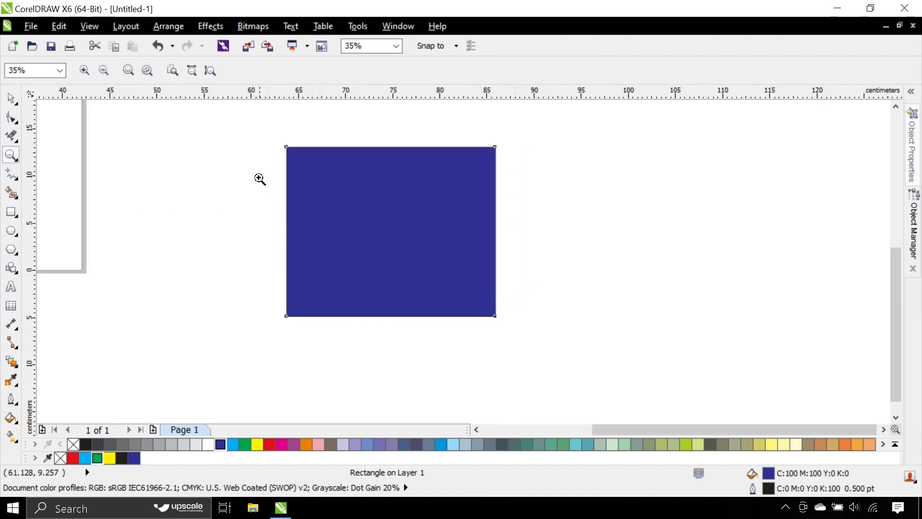
left_click_drag(230, 113, 483, 279)
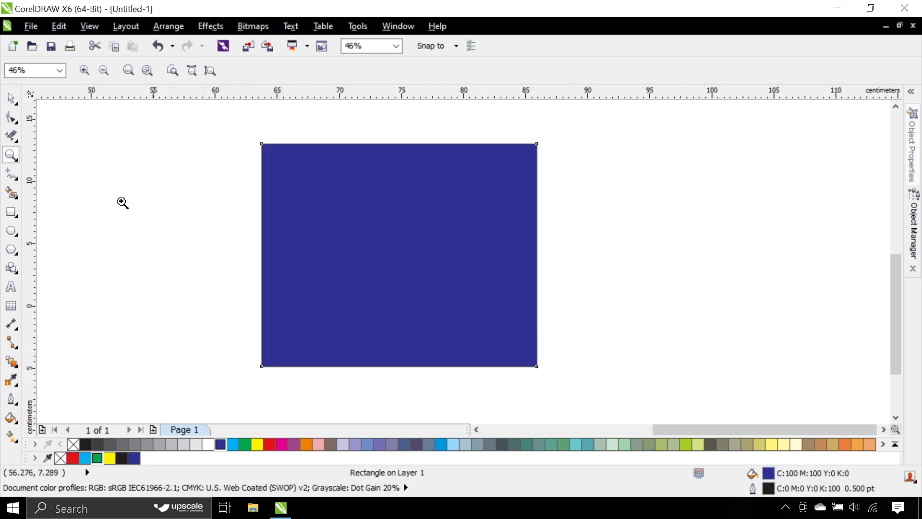
right_click(369, 261)
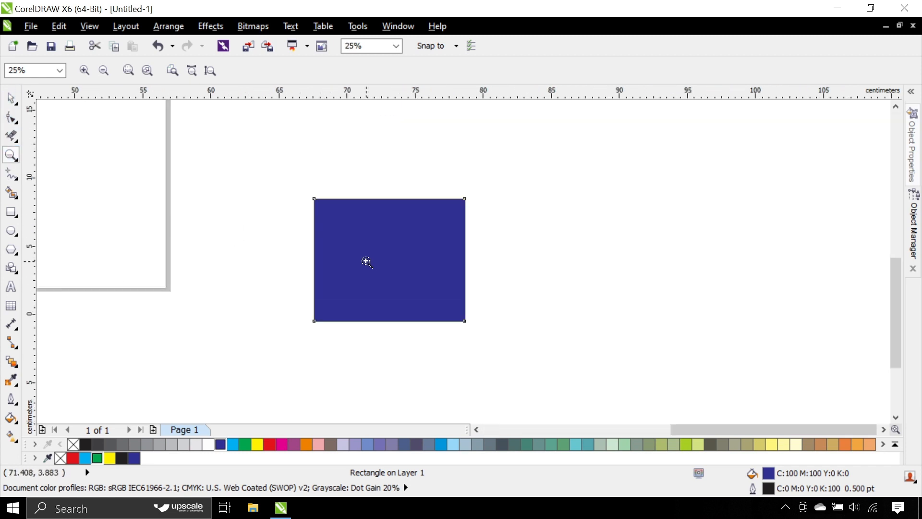
right_click(367, 262)
left_click(194, 214)
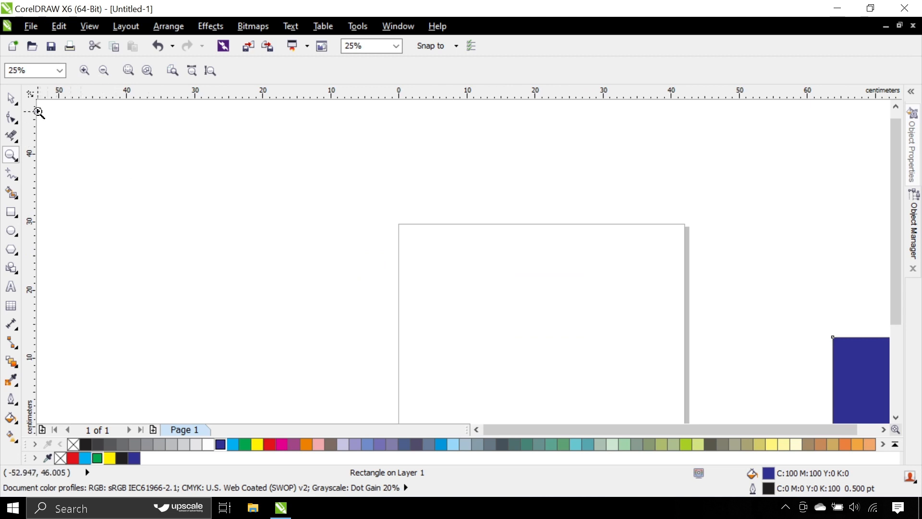
Step: Move the blue rectangle right of the page so its center lies at about x 112.2 cm, y 12.4 cm
left_click(11, 98)
left_click(285, 214)
scroll(287, 215, "down", 2)
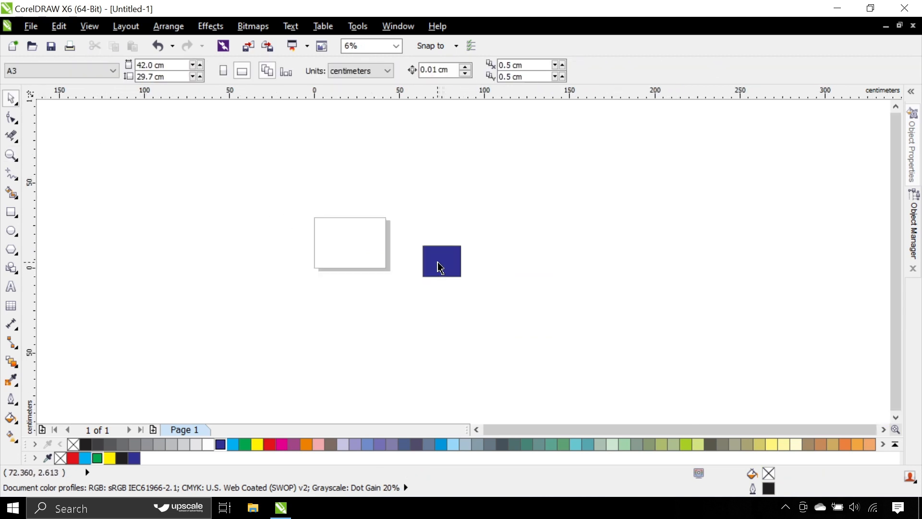
left_click_drag(441, 267, 504, 253)
left_click(432, 243)
left_click(487, 247)
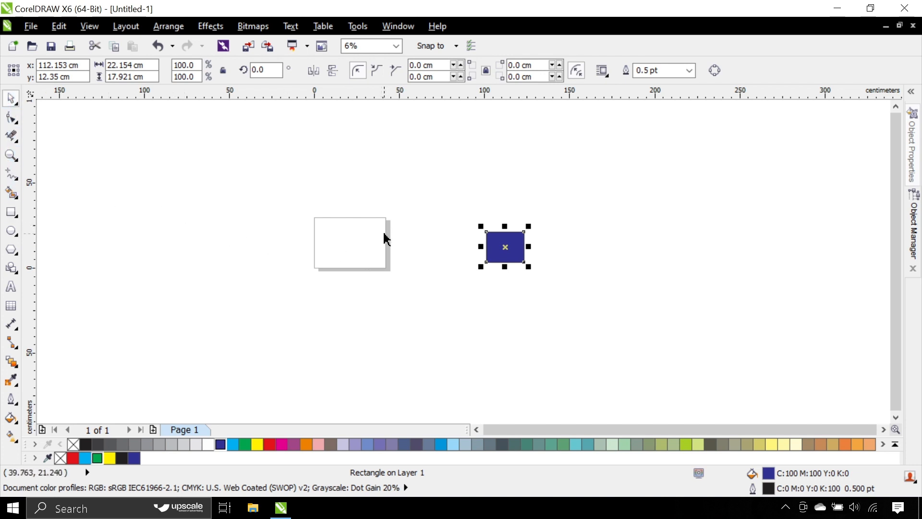
Step: Move the blue rectangle far right of the page, centered at about x 207.8 cm, y 23.8 cm, and deselect it
left_click_drag(495, 252, 659, 230)
scroll(359, 266, "up", 1)
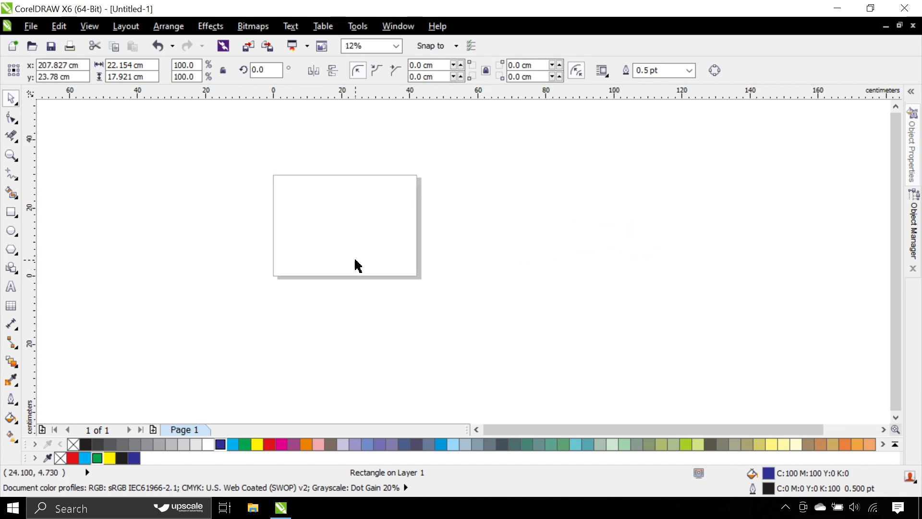
left_click(258, 260)
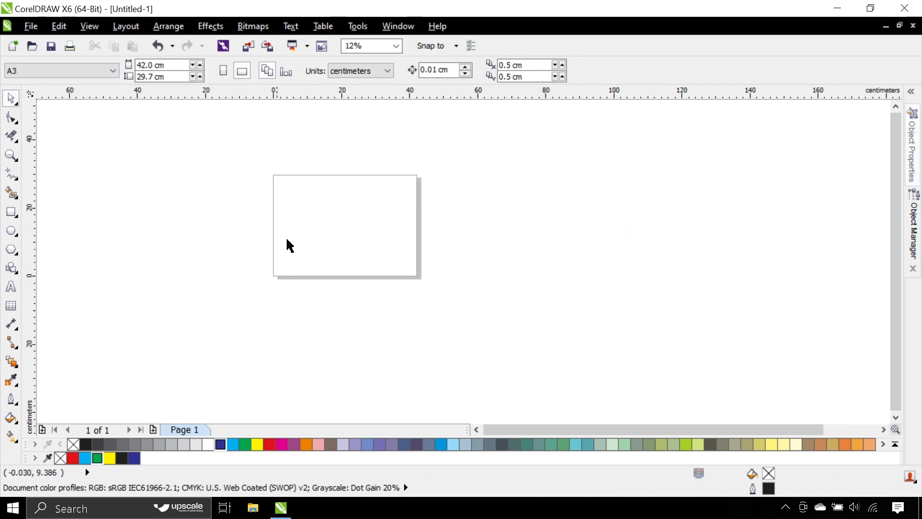
scroll(314, 239, "down", 1)
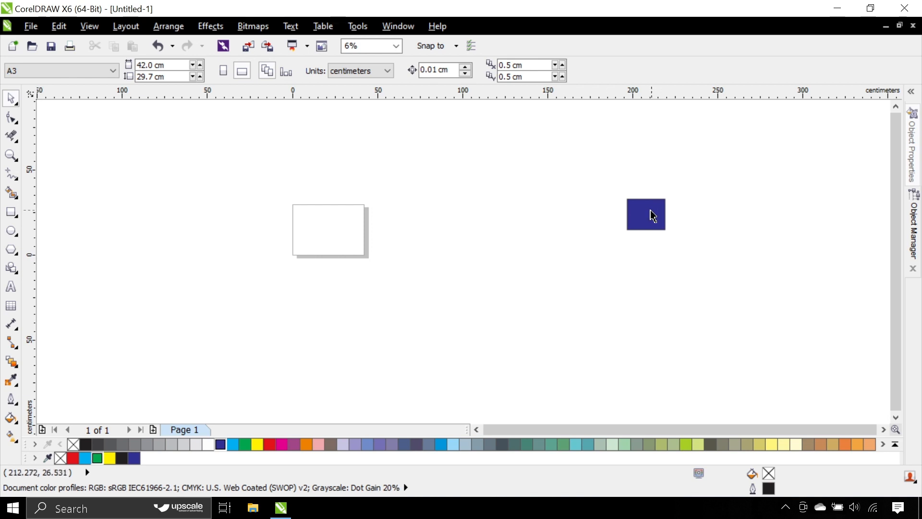
Step: Place the blue rectangle freehand on the page, centered at about x 18 cm, y 15.1 cm
left_click_drag(653, 214, 312, 227)
scroll(309, 227, "up", 2)
scroll(310, 227, "up", 1)
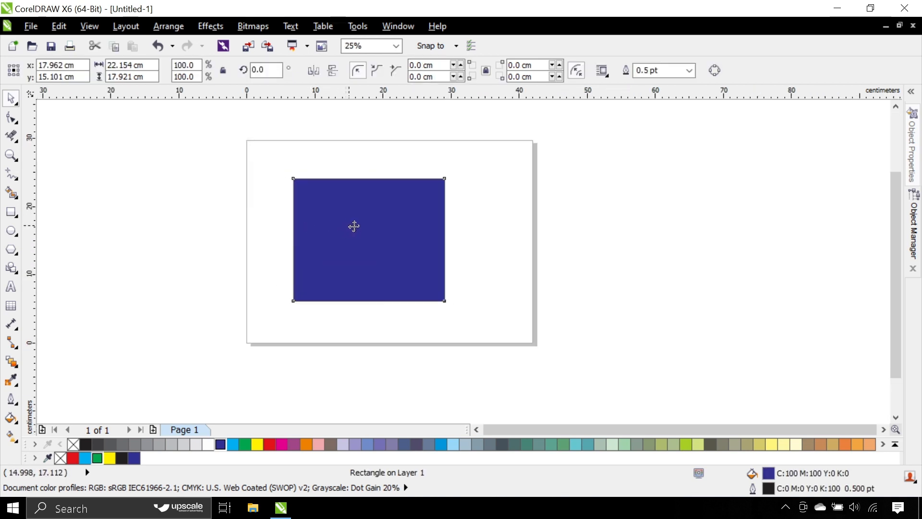
scroll(373, 219, "down", 2)
Step: Move the blue rectangle off the page to about x 145.2 cm, y 6.4 cm, and center it on the page
left_click_drag(371, 227, 560, 243)
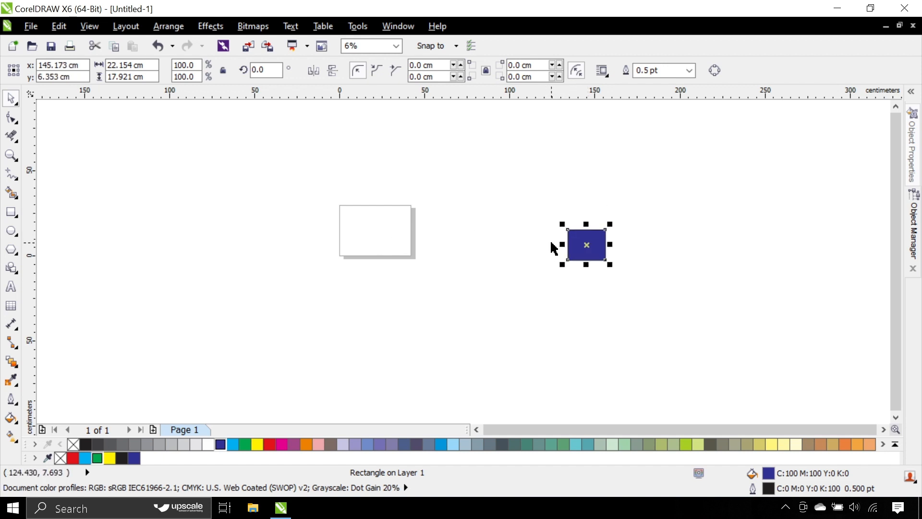
key("p")
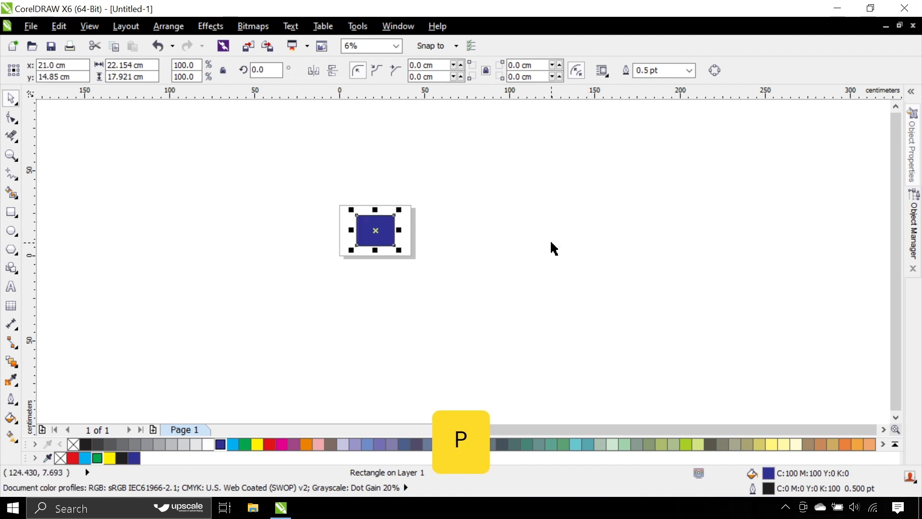
left_click(397, 276)
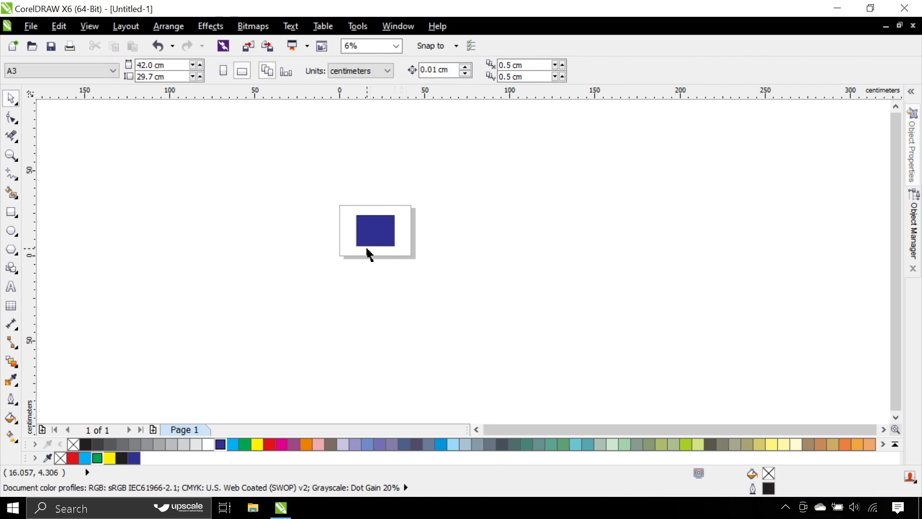
scroll(359, 230, "up", 1)
left_click(368, 233)
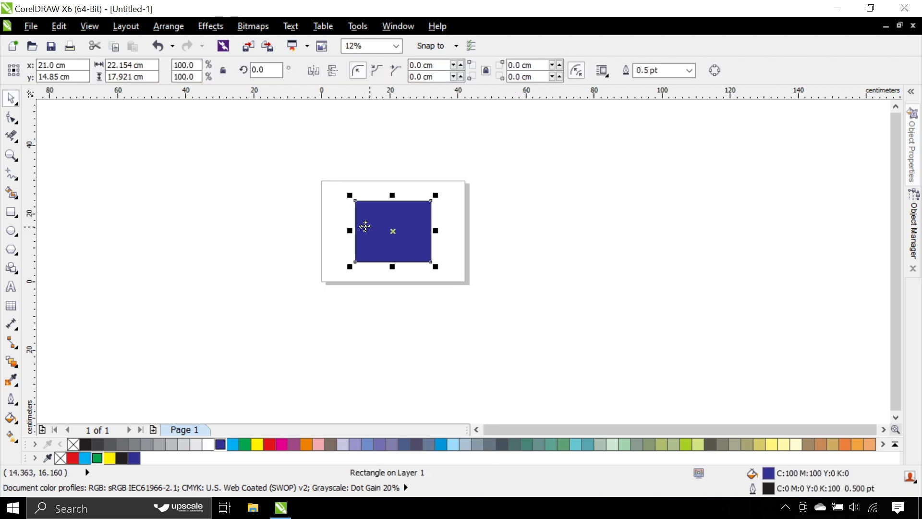
scroll(254, 204, "up", 1)
scroll(256, 204, "down", 1)
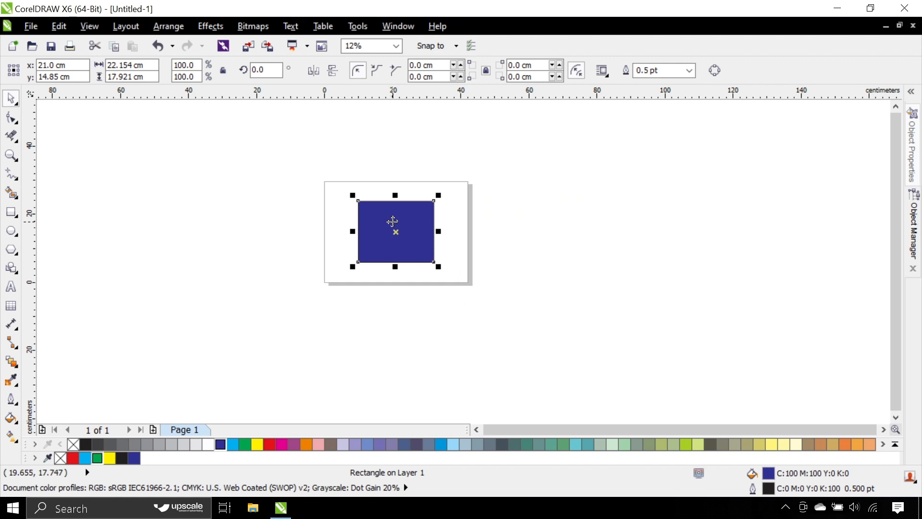
Step: Move the centered blue rectangle off the page to the right, centered at about x 116.7 cm, y 9.3 cm
left_click_drag(392, 223, 718, 241)
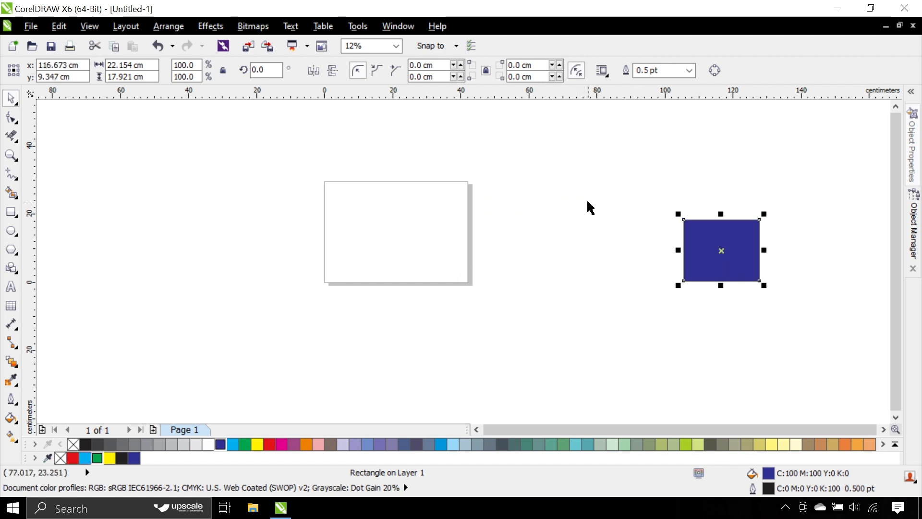
left_click_drag(590, 199, 847, 354)
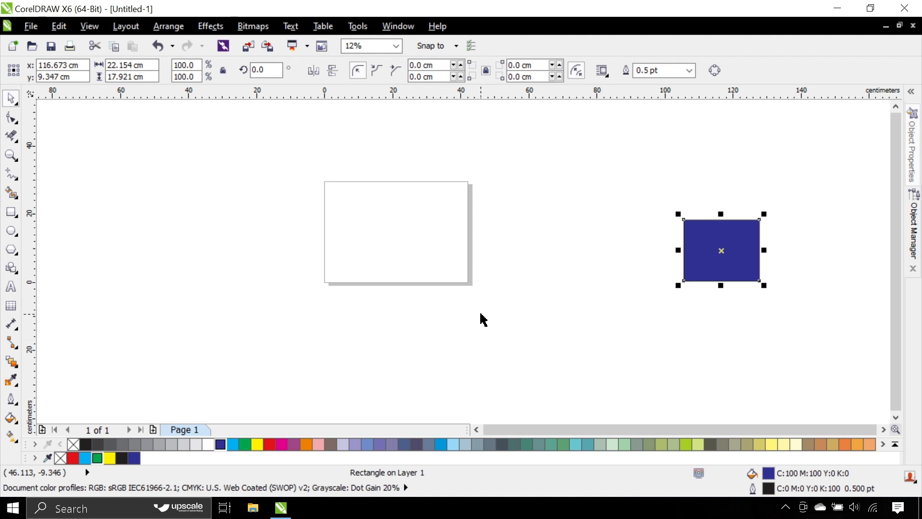
Step: Center the blue rectangle on the page and spread it off the page as three staggered blue rectangles
key("p")
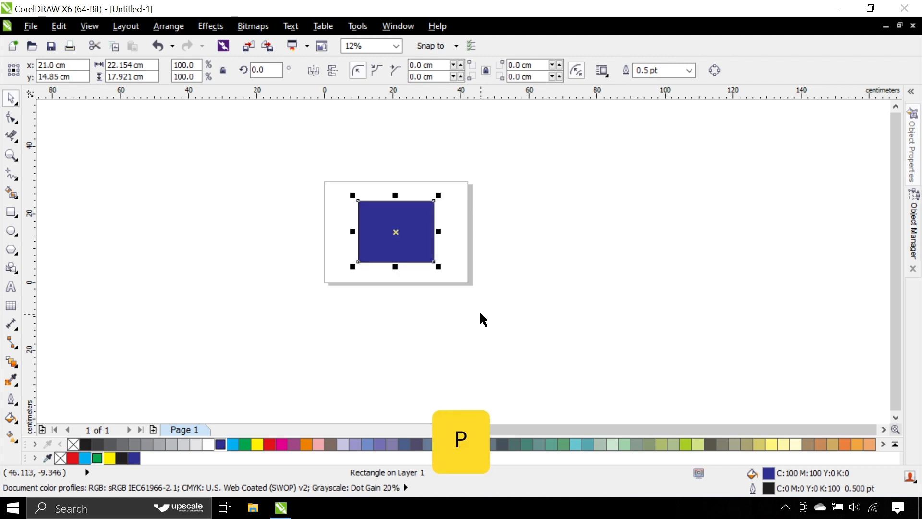
left_click_drag(396, 232, 639, 370)
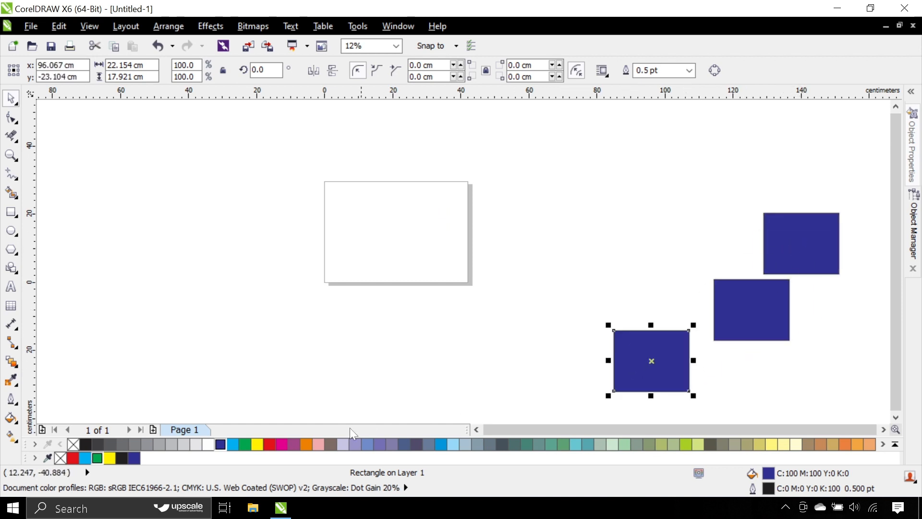
Step: Fill the lowest off-page rectangle with red and the middle one with green
left_click(267, 444)
left_click(692, 354)
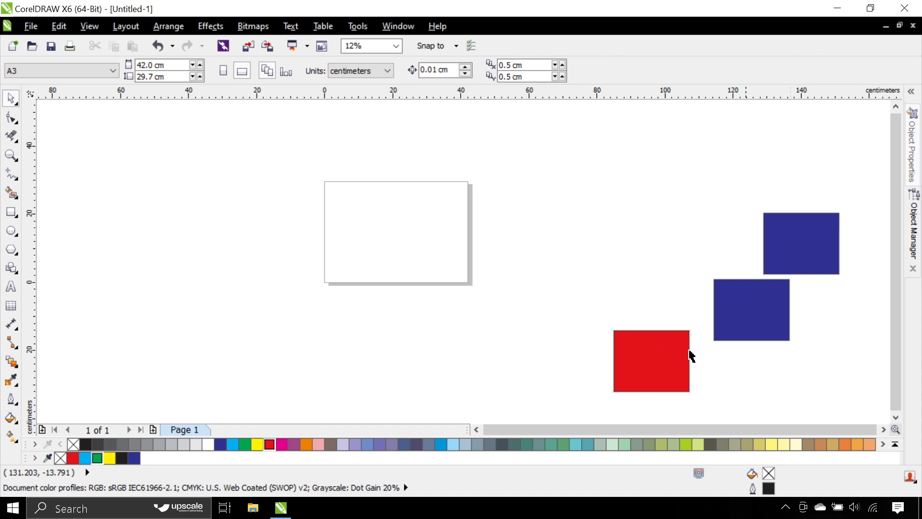
left_click(716, 331)
left_click(246, 444)
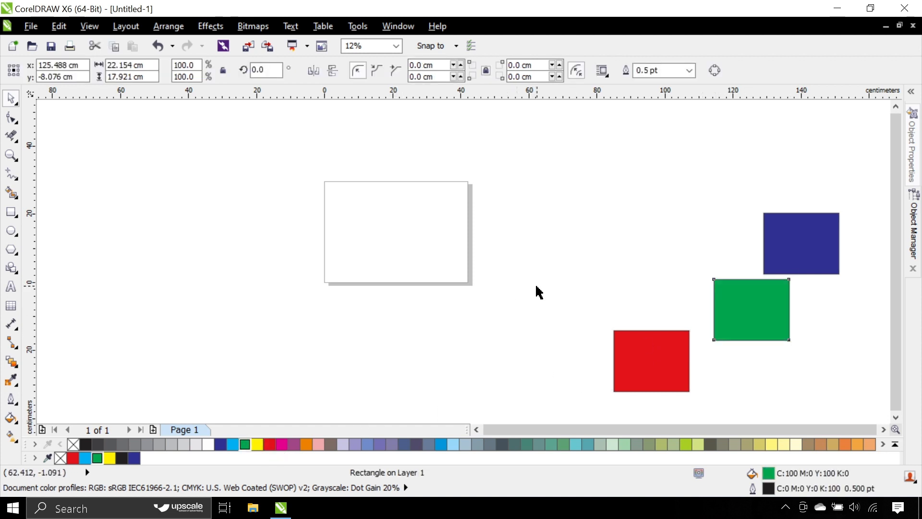
left_click(538, 292)
Step: Select the blue, green and red rectangles and center them all together on the page
left_click_drag(532, 167, 885, 417)
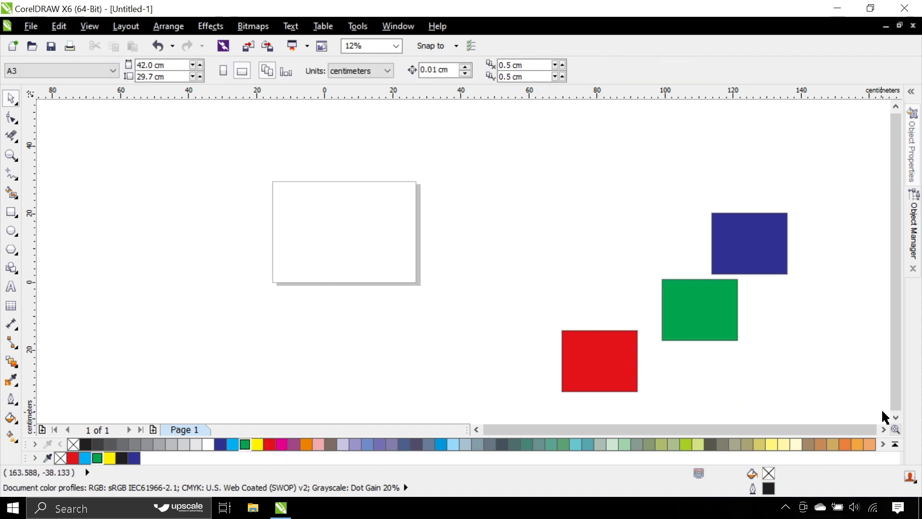
key("p")
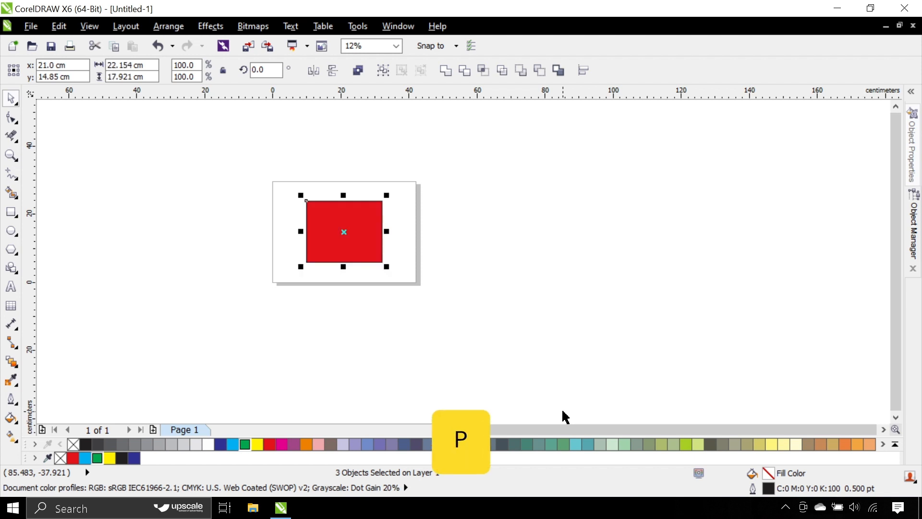
left_click(507, 293)
Step: Spread the stacked rectangles apart, centering red at about x 19.8 cm, y 3.6 cm and blue at about x 37.9 cm, y 15.6 cm
scroll(344, 235, "up", 1)
left_click_drag(345, 235, 337, 310)
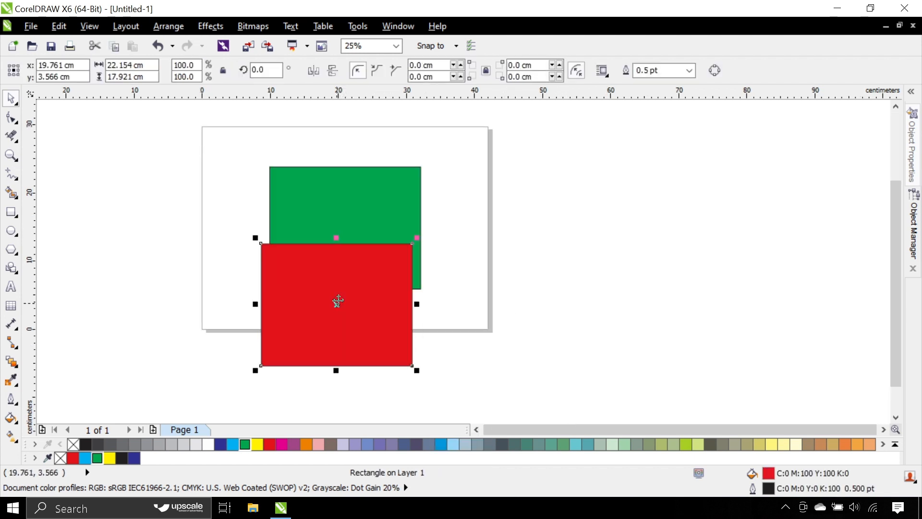
left_click_drag(344, 200, 420, 189)
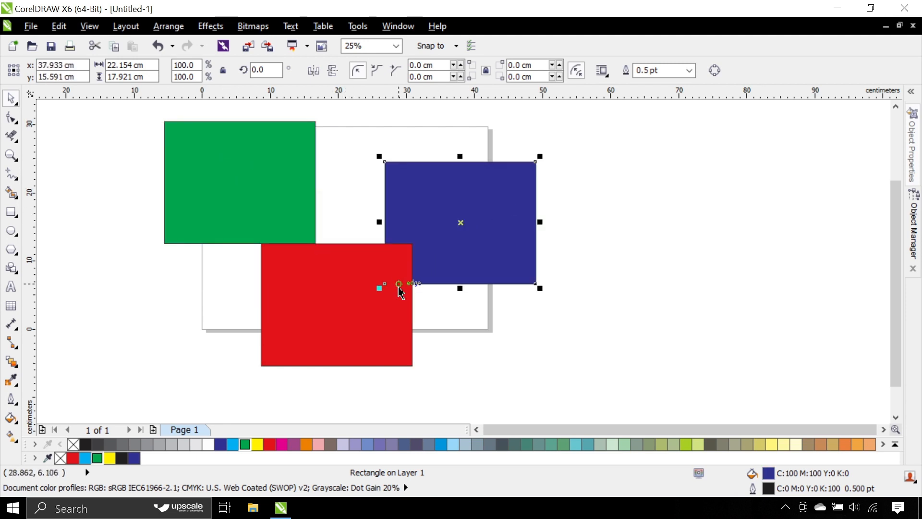
left_click(576, 231)
Step: Move the three rectangles together off the page, far to its right
scroll(429, 259, "down", 1)
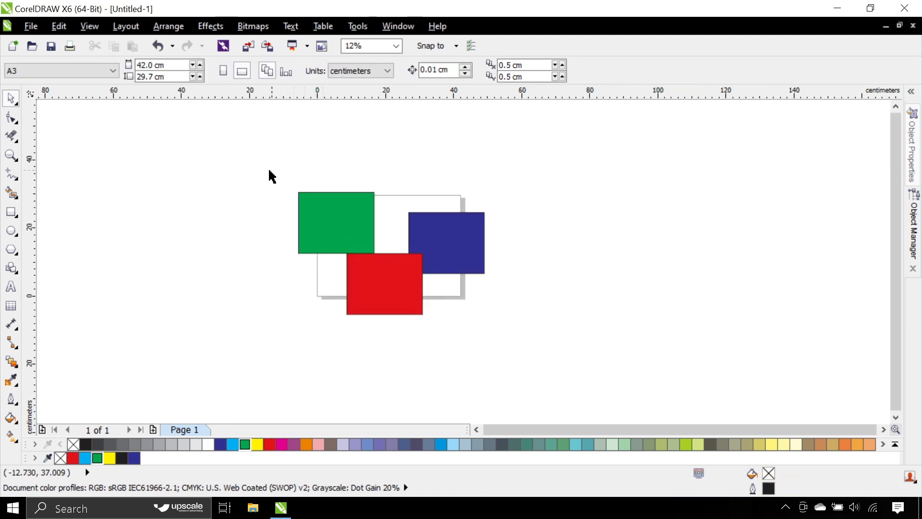
left_click_drag(269, 177, 609, 393)
left_click_drag(443, 237, 820, 309)
left_click(575, 245)
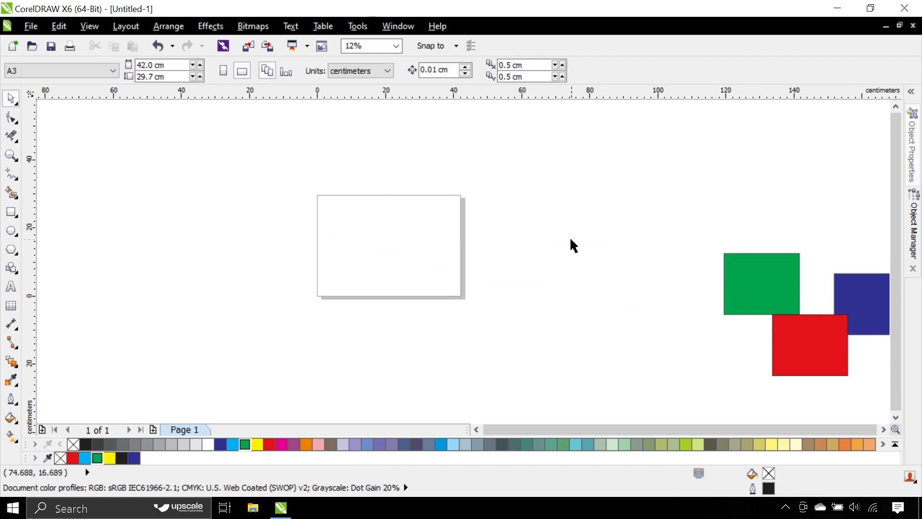
scroll(573, 247, "down", 1)
scroll(690, 300, "up", 1)
scroll(606, 278, "down", 1)
scroll(482, 208, "up", 1)
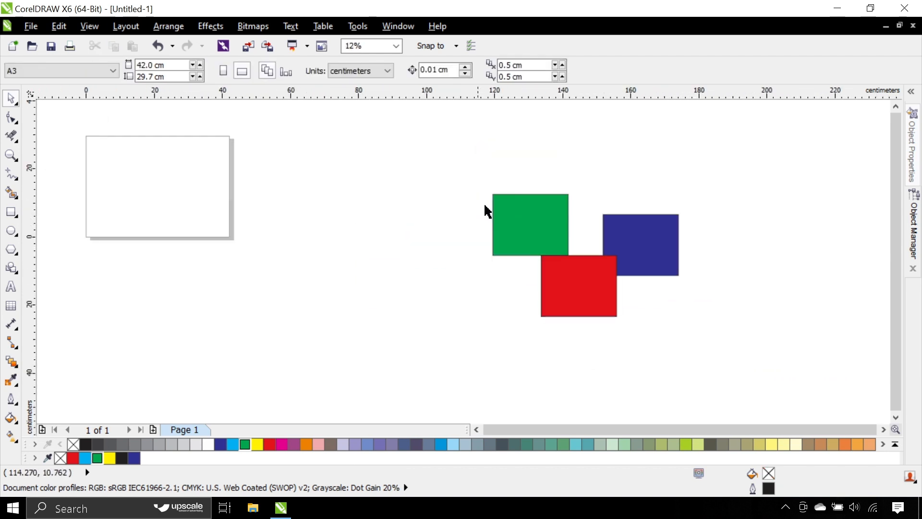
Step: Move the green rectangle toward the page and scatter five copies of it around the empty area beside the page
left_click(521, 218)
left_click_drag(498, 233, 380, 196)
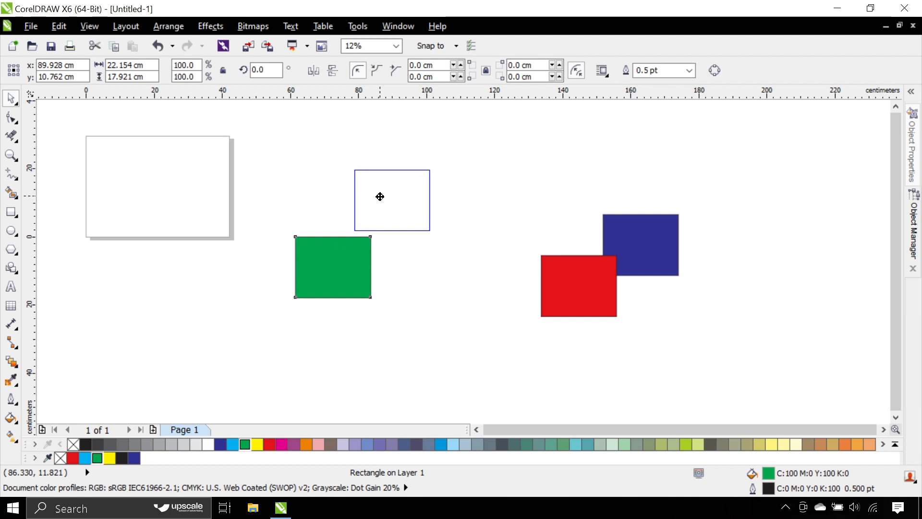
left_click_drag(380, 197, 423, 322)
left_click_drag(423, 320, 199, 280)
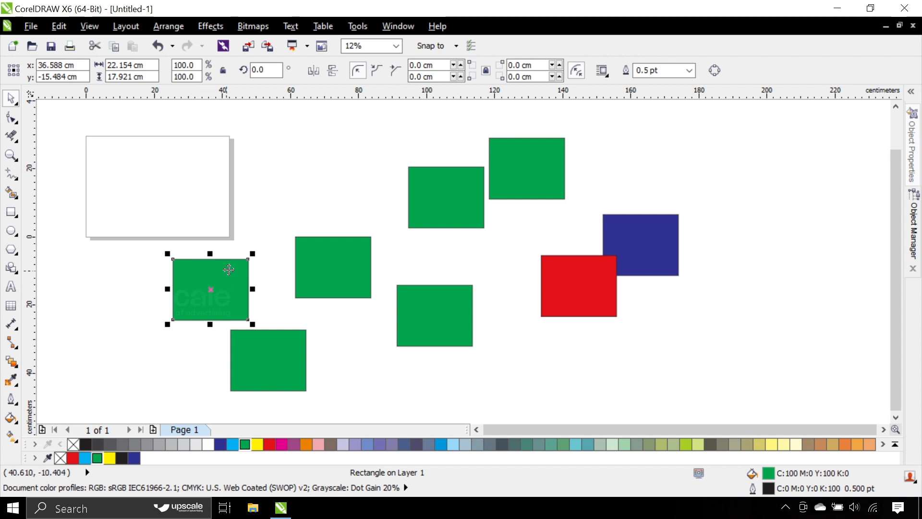
Step: Select all the green, red and blue rectangles and delete them
left_click(204, 204)
scroll(202, 164, "down", 3)
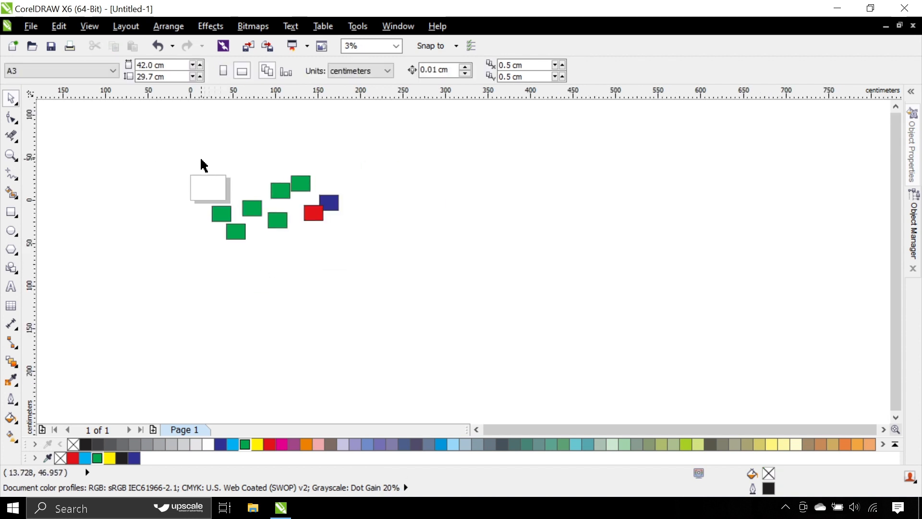
left_click_drag(202, 165, 412, 336)
key("Delete")
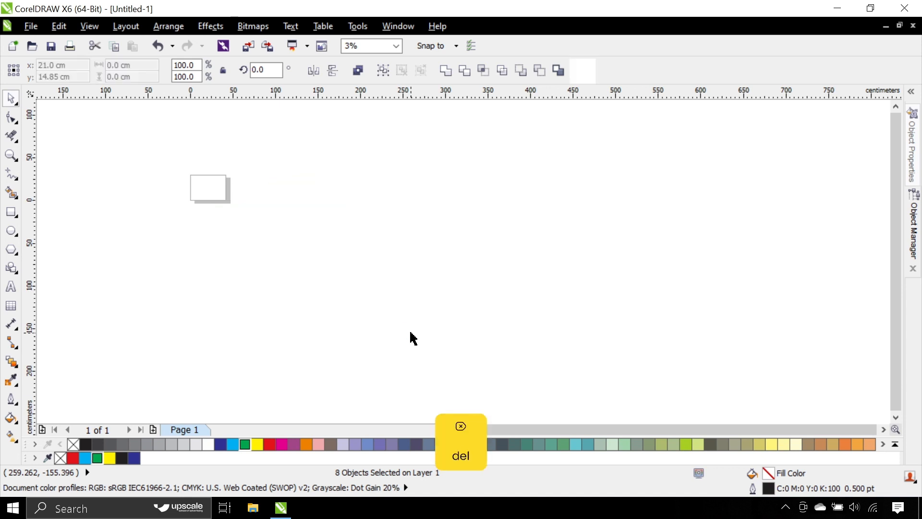
Step: Draw a square about 28.8 cm wide to the right of the page, centered at about x 85.1 cm, y 1.2 cm
left_click(11, 211)
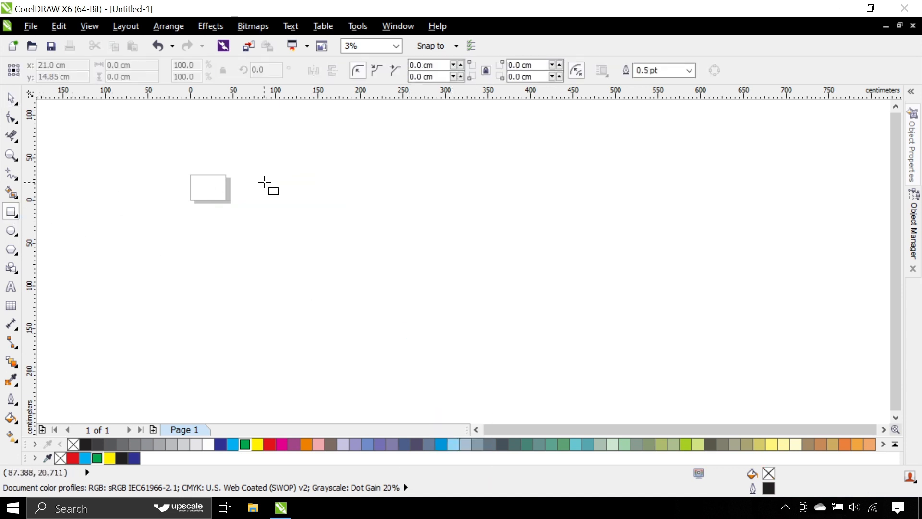
scroll(266, 184, "up", 3)
left_click_drag(208, 203, 306, 300)
key("ctrl")
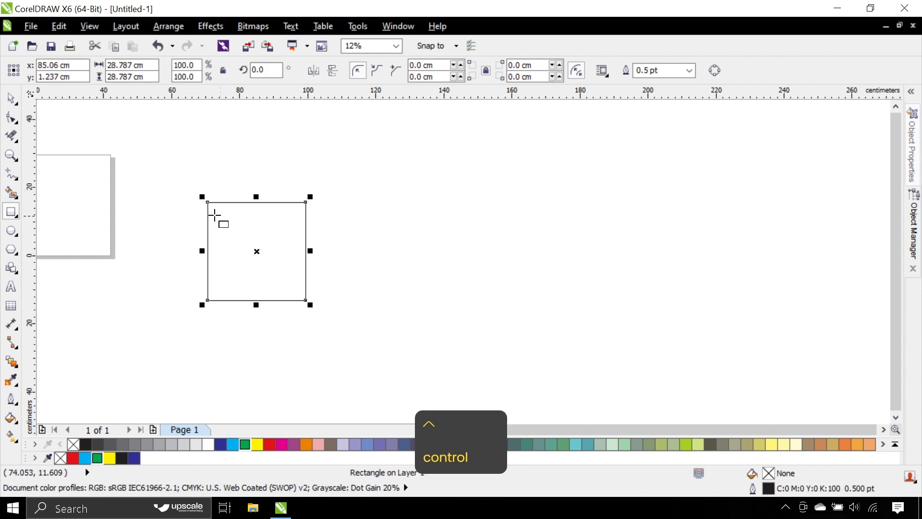
left_click(11, 98)
Step: Fill the square with dark blue (C:100 M:100 Y:0 K:0)
scroll(197, 230, "down", 1)
scroll(204, 226, "up", 3)
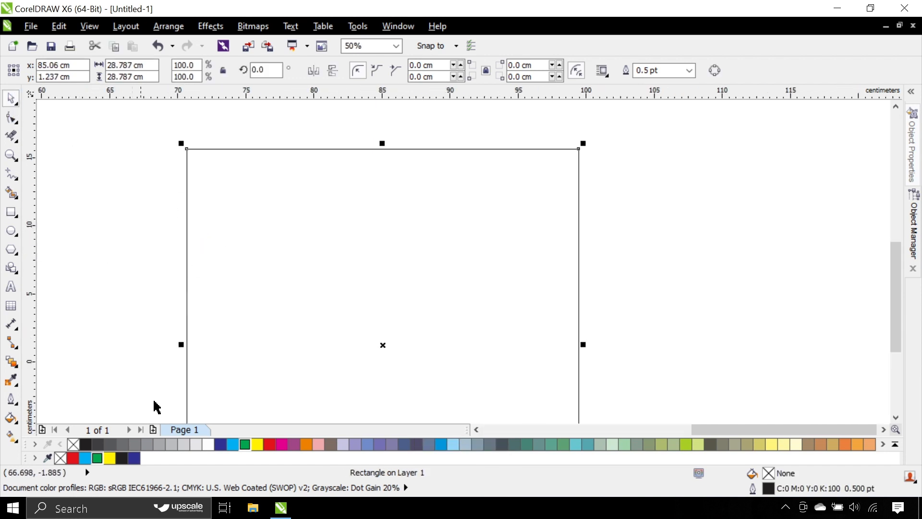
left_click(232, 444)
left_click(220, 444)
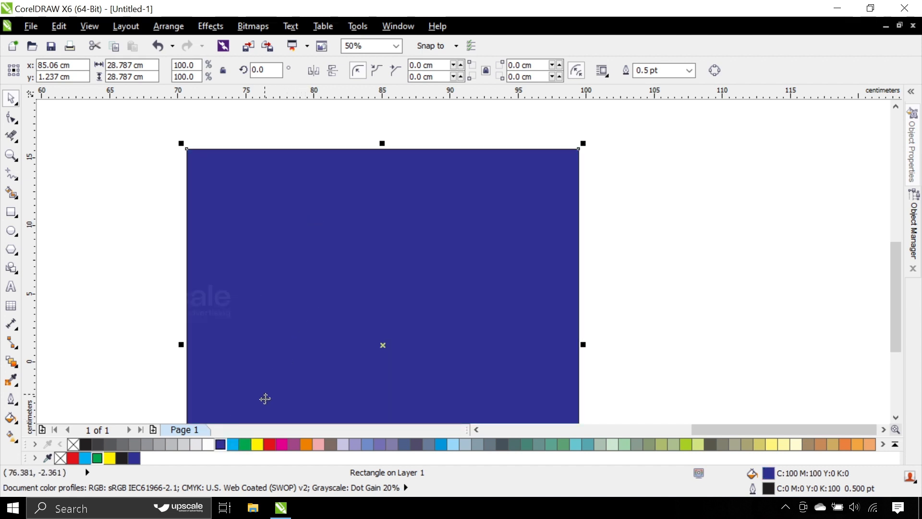
Step: Enlarge the blue square proportionally from its lower-right corner to about 40.4 cm per side
scroll(272, 191, "down", 2)
scroll(352, 283, "up", 1)
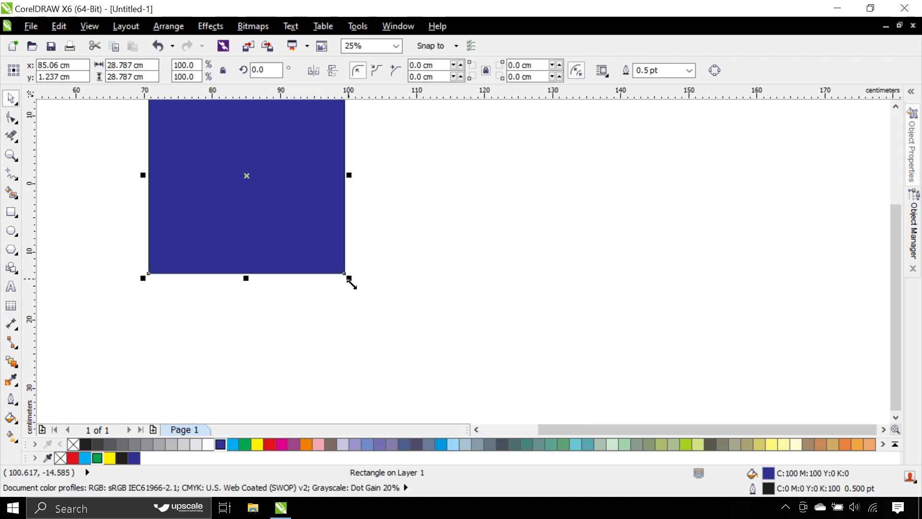
left_click_drag(349, 279, 421, 352)
scroll(322, 242, "down", 1)
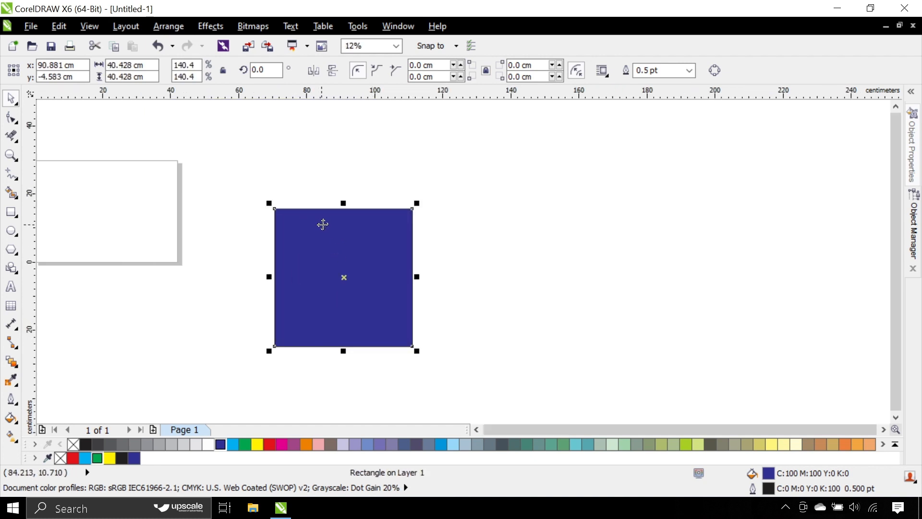
Step: Try stretching the blue square's height from its top edge, and undo the stretching
mouse_move(343, 202)
left_mouse_down()
mouse_move(346, 269)
mouse_move(352, 163)
mouse_move(344, 165)
mouse_move(342, 229)
mouse_move(338, 215)
left_mouse_up()
key("ctrl+z")
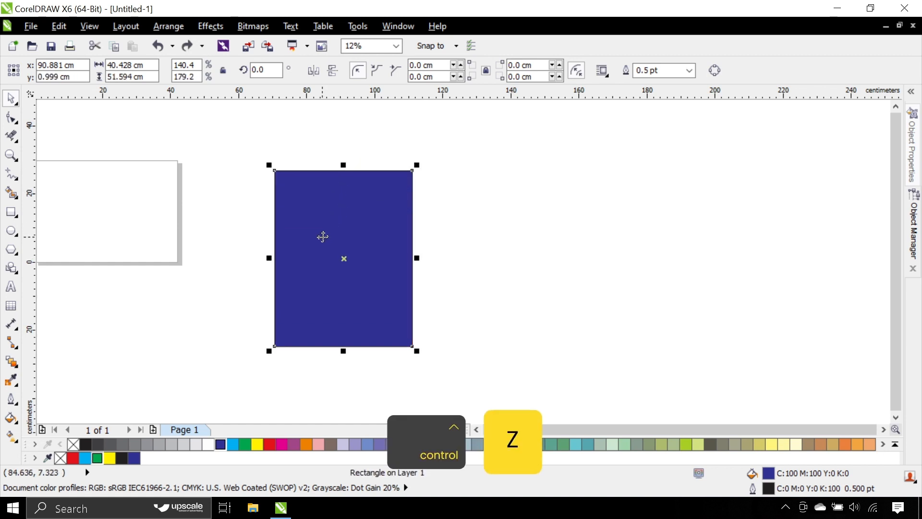
key("ctrl+z")
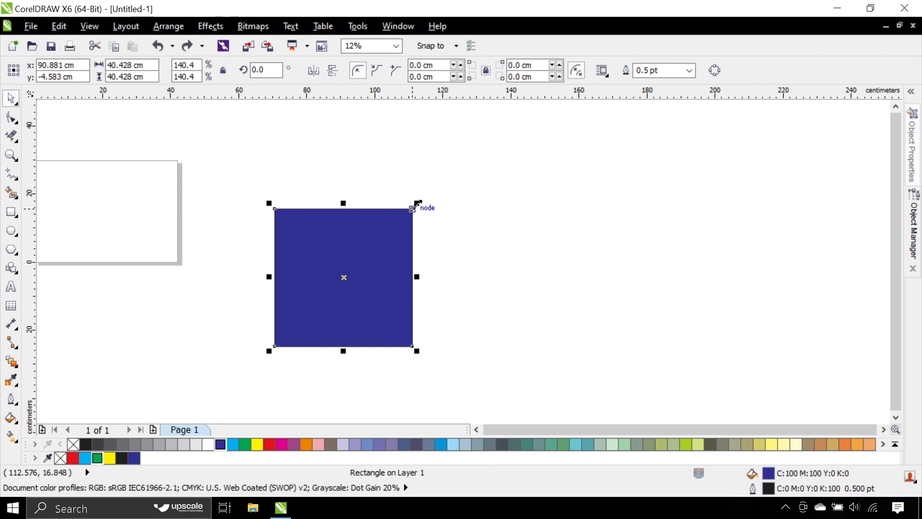
Step: Scale the blue square about its center down to about 17.9 cm per side and place a copy directly beside it
left_click_drag(417, 203, 378, 244)
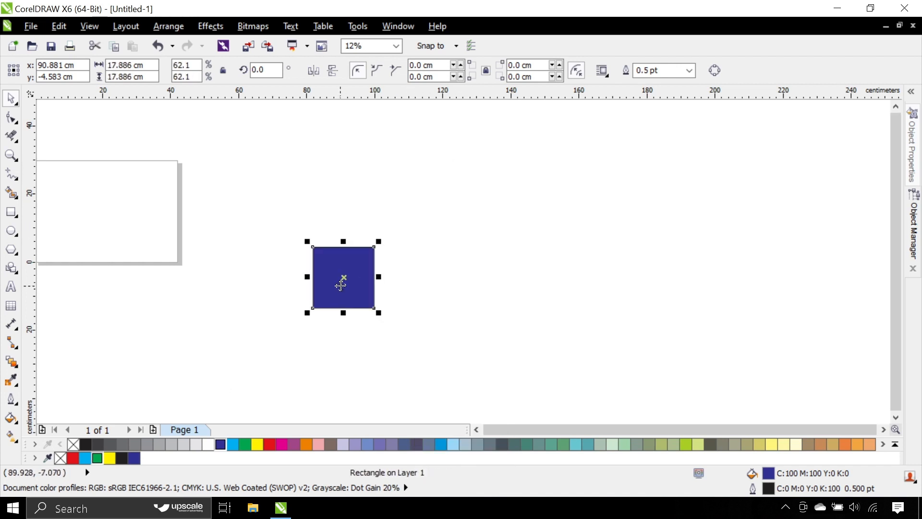
scroll(340, 279, "up", 3)
left_click_drag(337, 270, 535, 212)
scroll(418, 230, "down", 2)
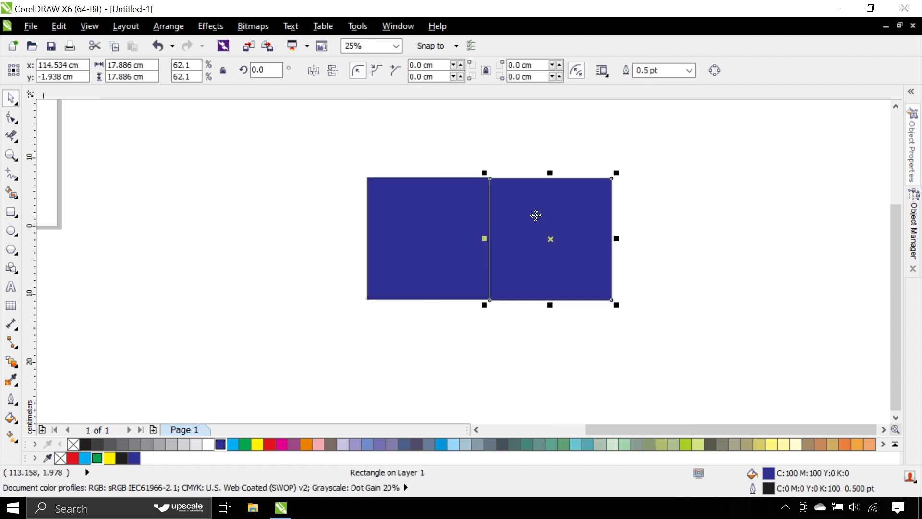
Step: Move both blue squares closer to the page and delete the right-hand one
scroll(426, 225, "down", 1)
left_click_drag(340, 176, 531, 288)
left_click_drag(475, 243, 401, 270)
left_click_drag(490, 216, 372, 308)
key("Delete")
Step: Place a copy of the square to its right on the same level, centered at about x 83.6 cm, y -7.5 cm
mouse_move(354, 269)
left_mouse_down()
mouse_move(314, 262)
mouse_move(298, 241)
mouse_move(356, 242)
mouse_move(299, 262)
mouse_move(356, 267)
mouse_move(365, 253)
mouse_move(351, 240)
mouse_move(360, 243)
mouse_move(356, 255)
mouse_move(336, 256)
mouse_move(360, 257)
left_mouse_up()
key("shift")
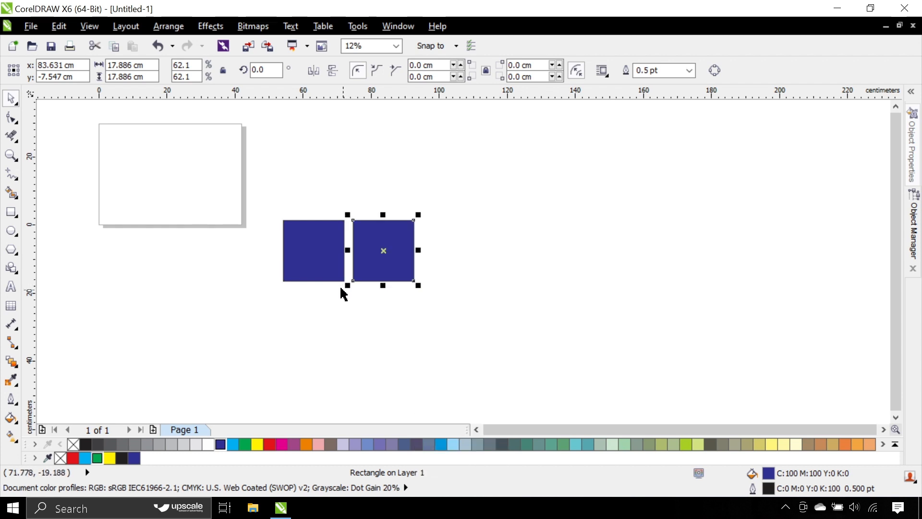
key("ctrl")
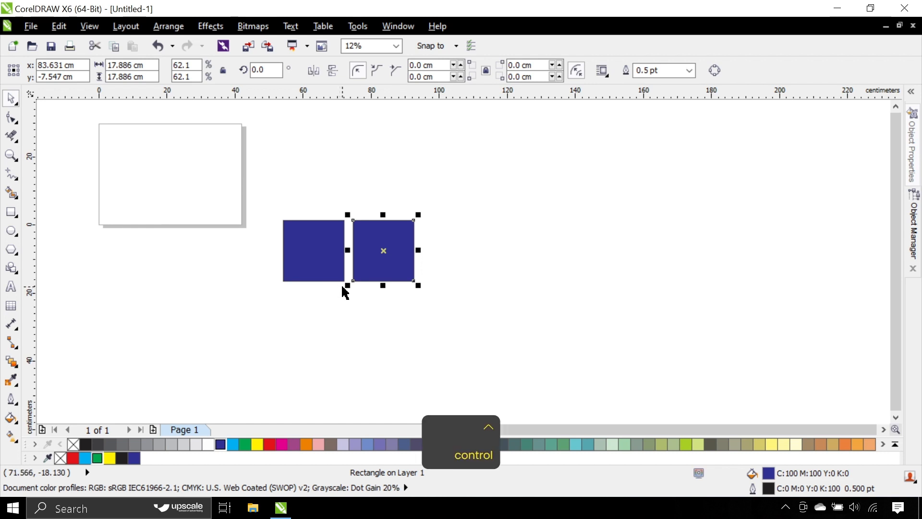
Step: Repeat the last duplication until there is an evenly spaced row of ten blue squares
key("ctrl+r")
key("ctrl+r")
key("ctrl+r")
key("ctrl+r")
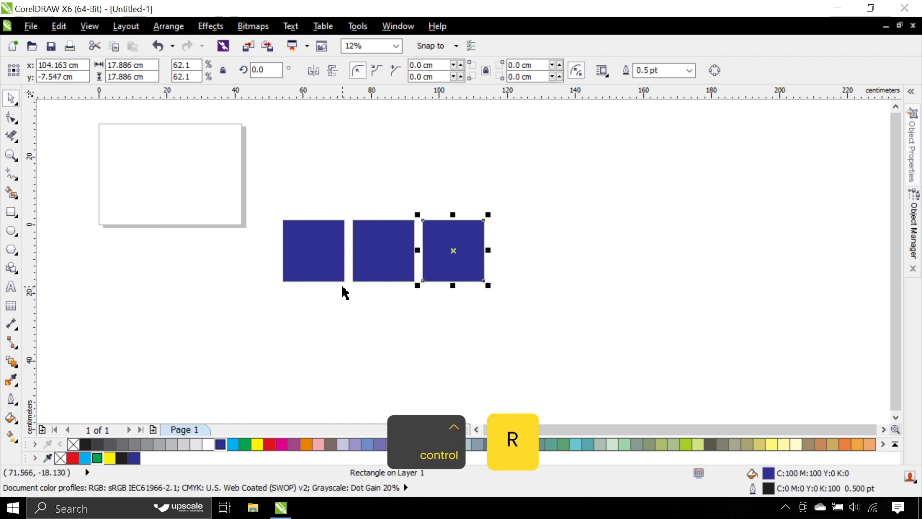
key("ctrl+r")
key("ctrl+r")
key("ctrl+r")
key("ctrl+r")
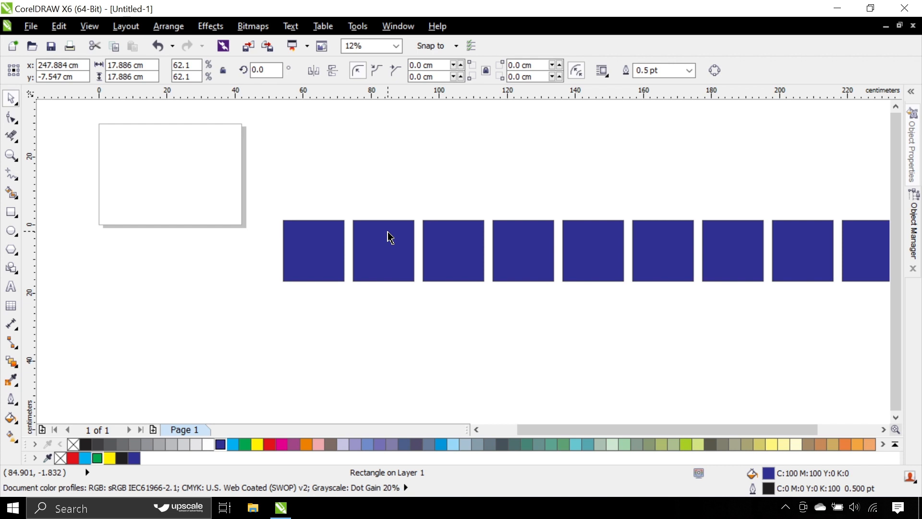
Step: Move the whole row of squares to be centered at about x 172.8 cm, y -2.3 cm, and deselect it
scroll(387, 221, "down", 2)
left_click_drag(299, 213, 759, 344)
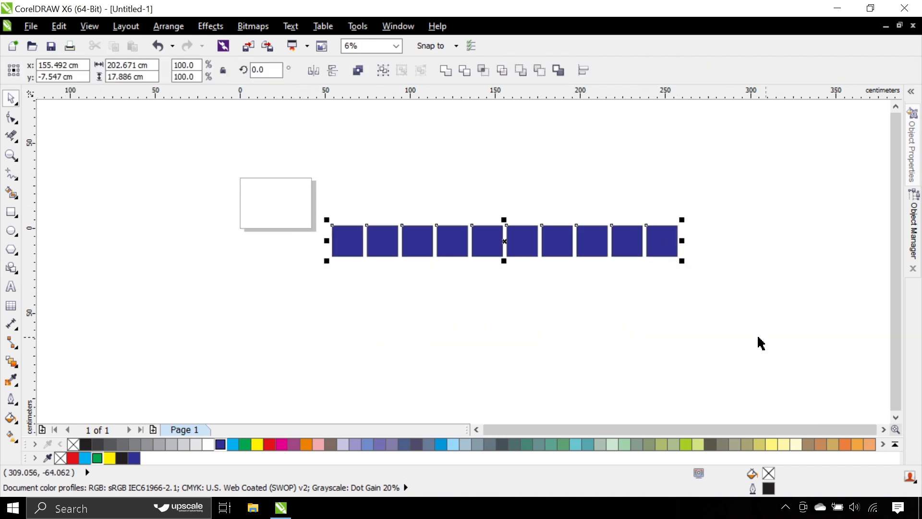
left_click_drag(524, 258, 552, 233)
left_click(328, 181)
left_click_drag(325, 180, 773, 335)
scroll(486, 230, "up", 1)
left_click(473, 168)
scroll(461, 208, "down", 1)
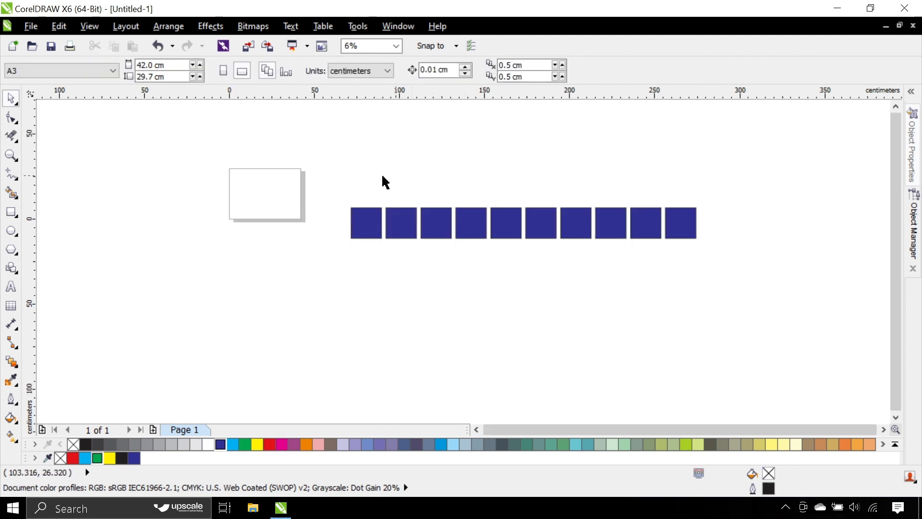
Step: Copy the whole row of squares straight below itself, centered at about y -24.1 cm
key("ctrl+a")
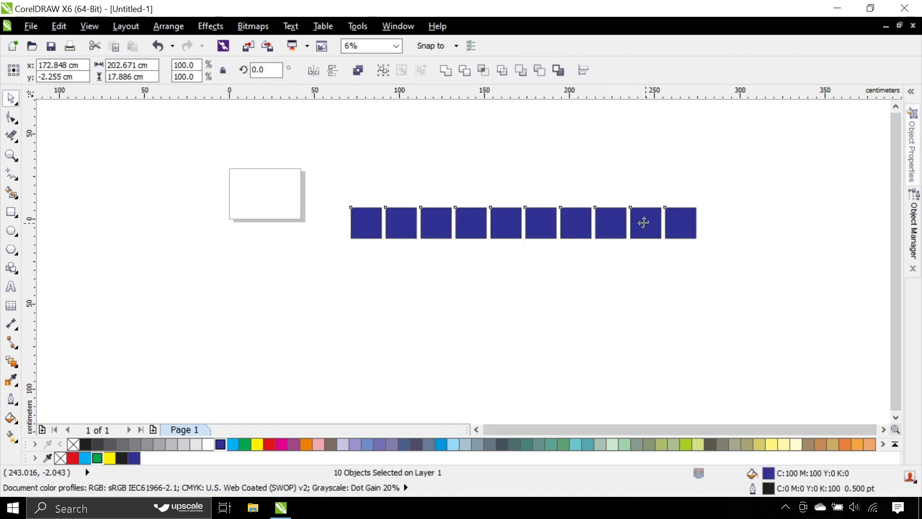
left_click_drag(644, 226, 643, 259)
right_click(643, 260)
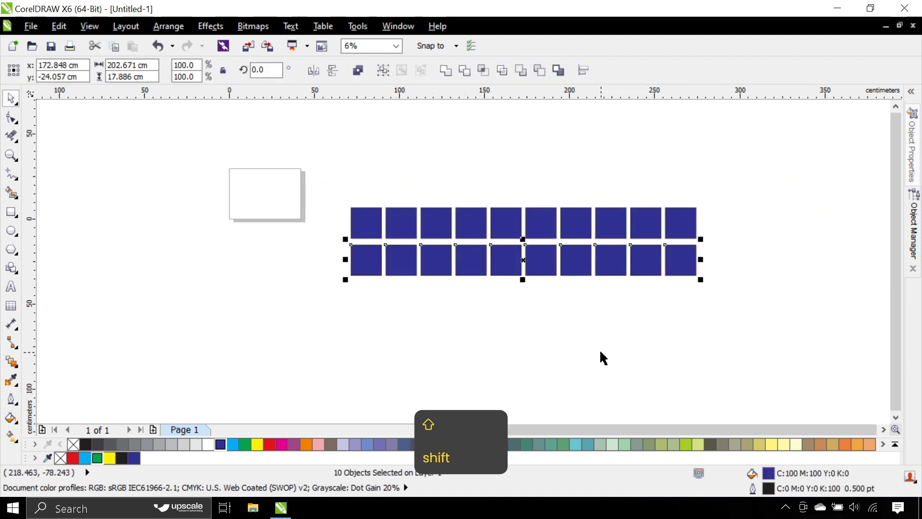
key("ctrl+d")
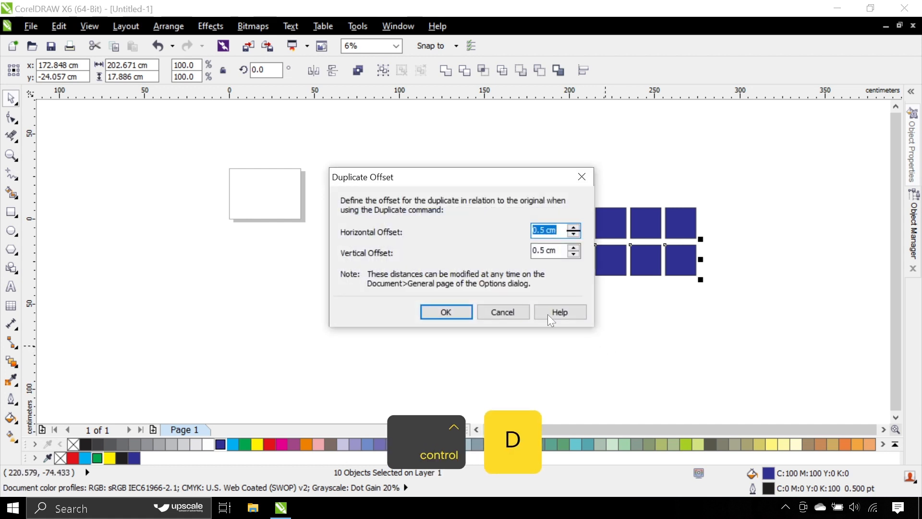
left_click(525, 312)
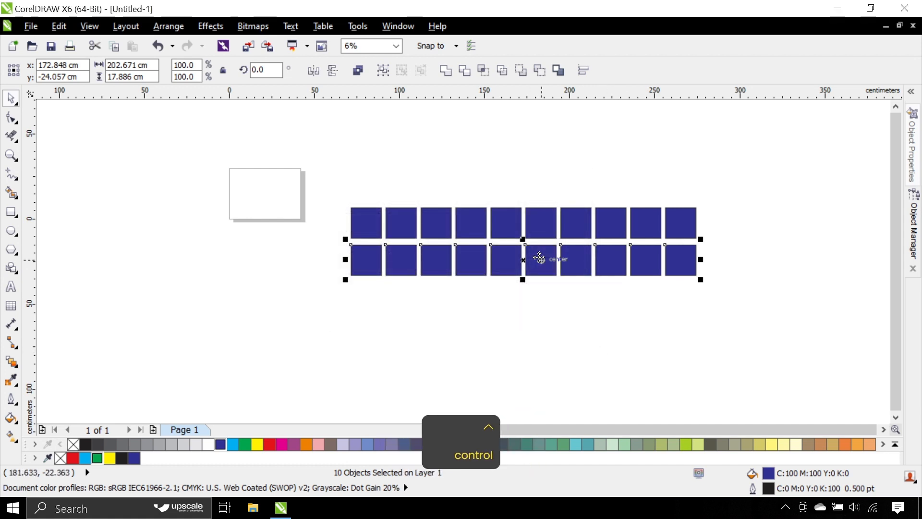
Step: Repeat the downward row duplication until there are ten evenly spaced rows of blue squares
key("ctrl+r")
key("ctrl+r")
key("ctrl+r")
key("ctrl+r")
key("ctrl+r")
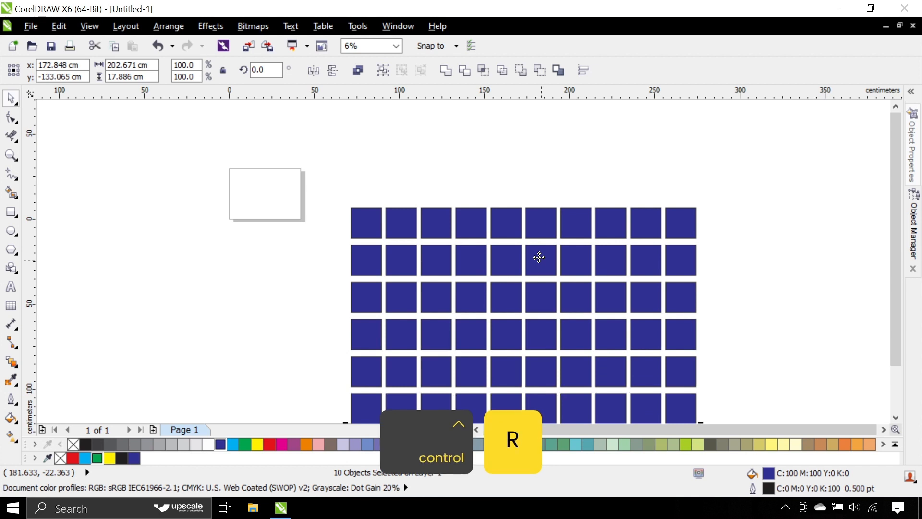
scroll(539, 257, "down", 3)
scroll(552, 305, "up", 3)
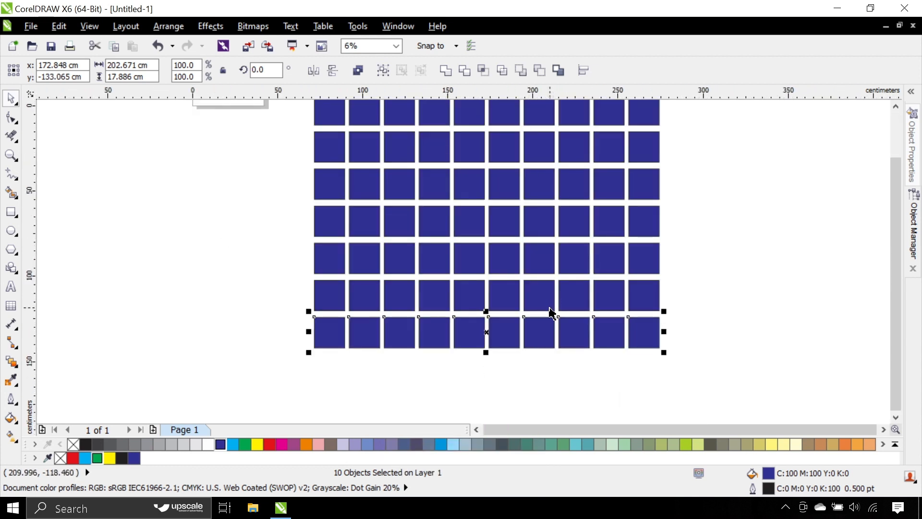
key("ctrl")
key("ctrl+r")
key("ctrl+r")
key("ctrl+r")
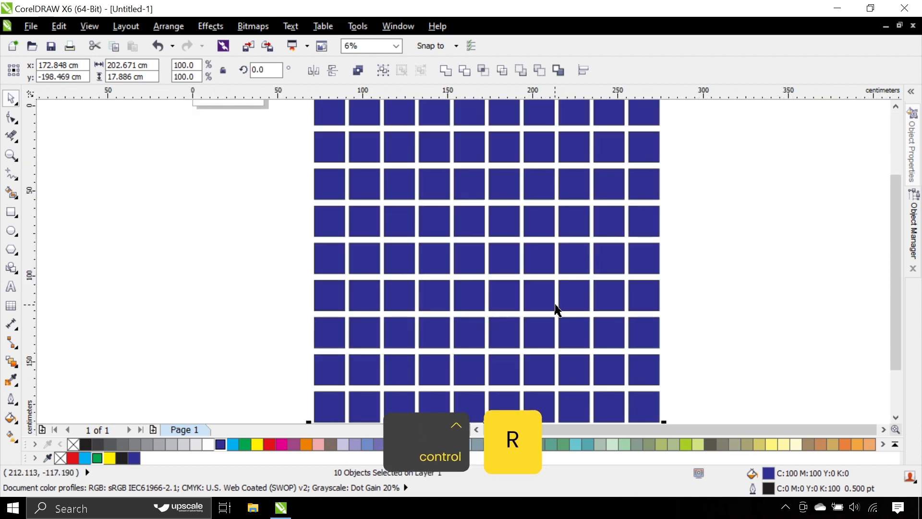
scroll(555, 315, "down", 2)
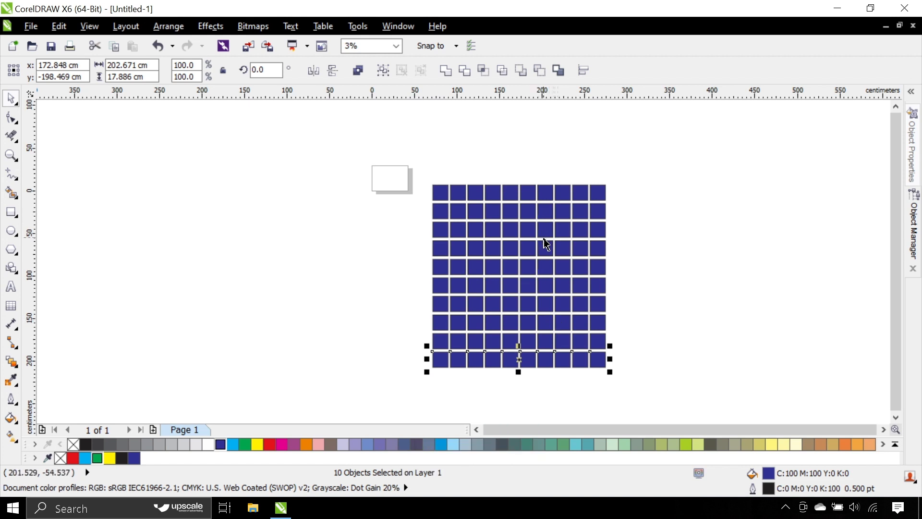
Step: Select the whole ten-by-ten grid and place a copy of it straight to its left, centered at about x -34.2 cm, y -100.4 cm
key("ctrl")
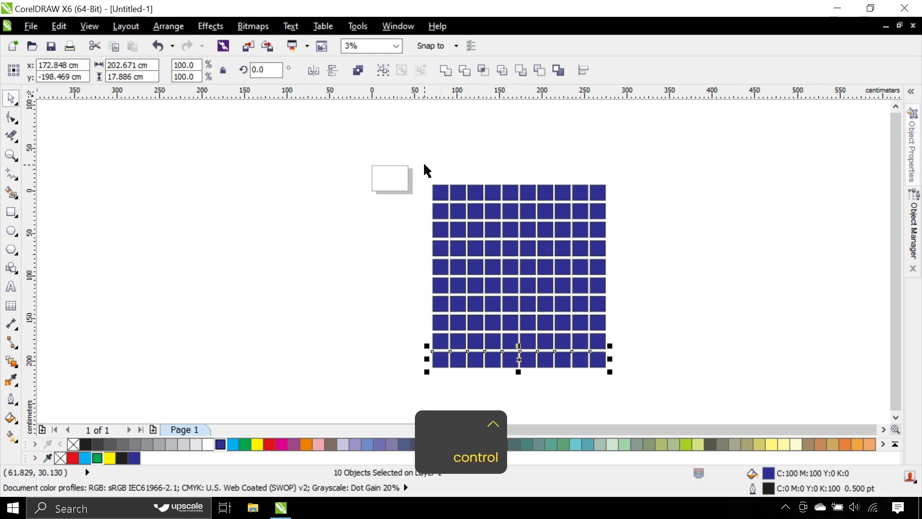
left_click_drag(424, 166, 611, 372)
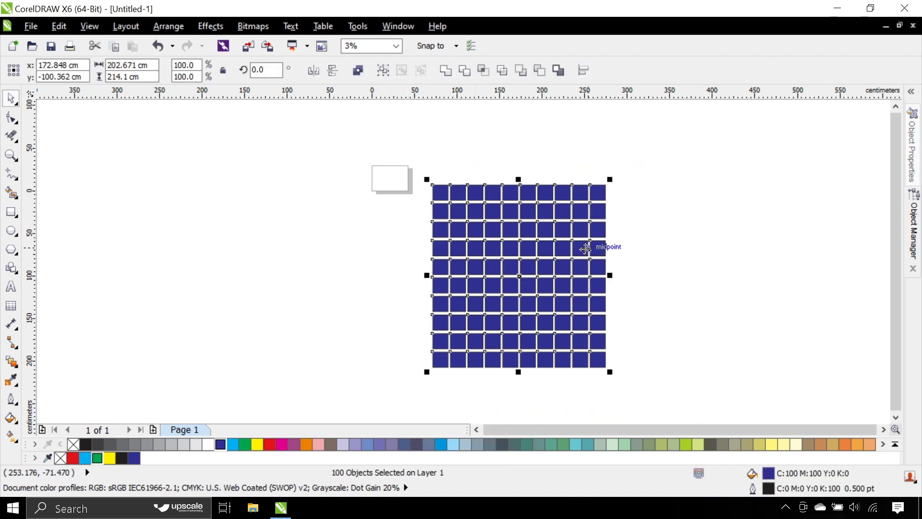
left_click_drag(586, 248, 412, 247)
key("ctrl")
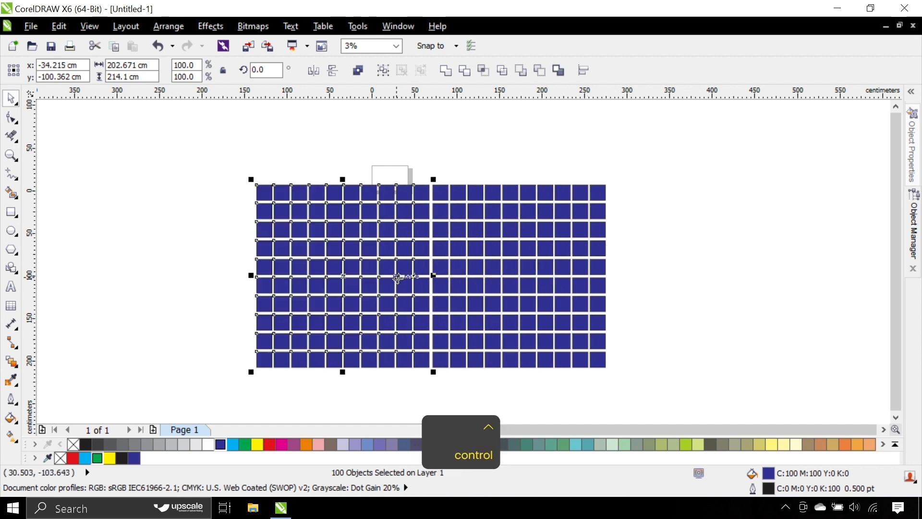
Step: Repeat the leftward grid duplication until nine ten-by-ten blocks stand side by side, and clear the selection
key("ctrl+r")
key("ctrl+r")
key("ctrl+r")
scroll(401, 284, "down", 2)
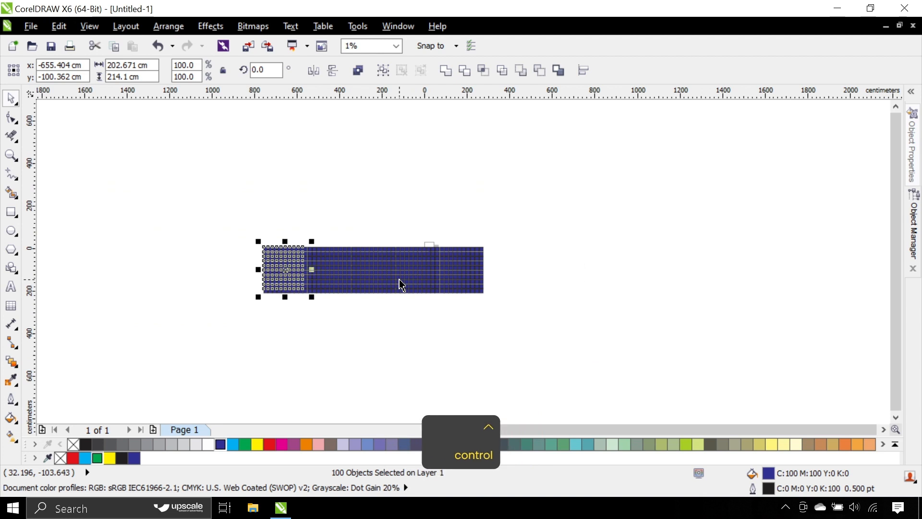
key("ctrl+r")
key("ctrl+r")
key("ctrl+r")
key("ctrl+r")
scroll(79, 264, "up", 2)
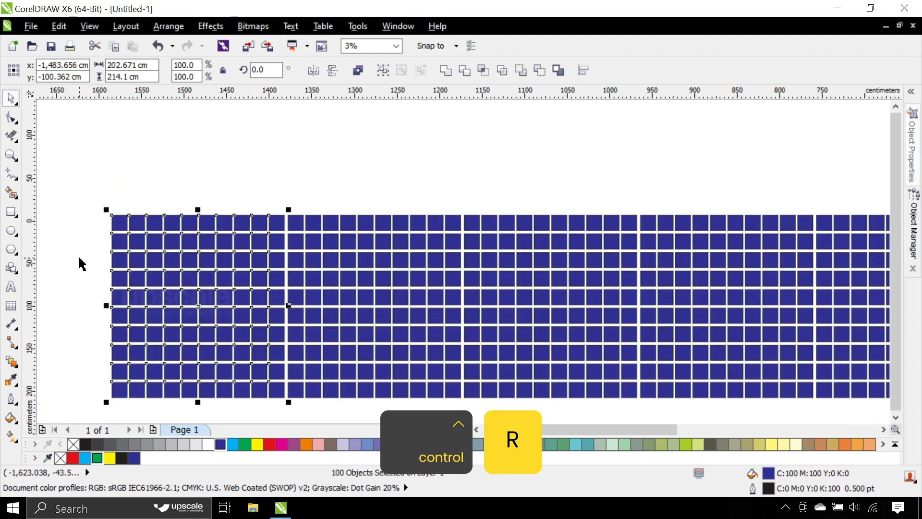
scroll(81, 263, "down", 1)
left_click(105, 203)
scroll(109, 210, "down", 1)
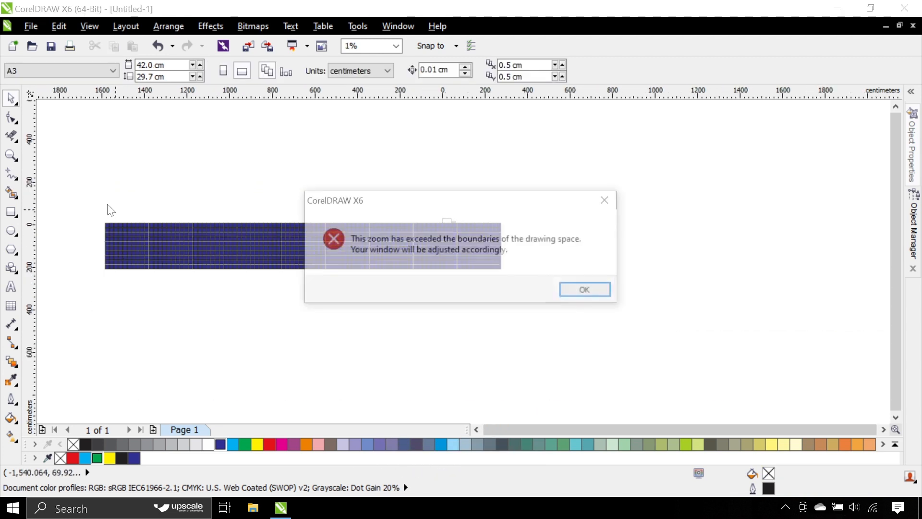
left_click(564, 291)
Step: Select all the squares and move them above the page, centered at about x -64.7 cm, y 212 cm
scroll(285, 248, "up", 1)
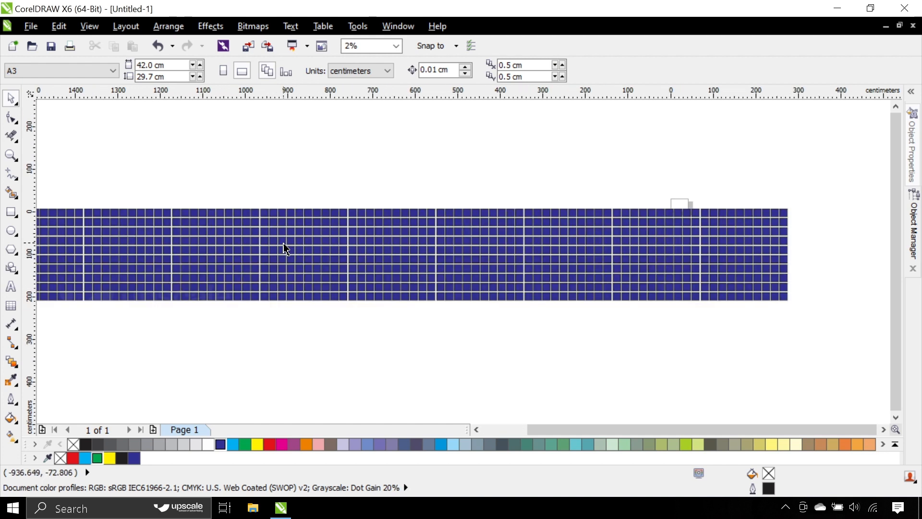
scroll(237, 222, "up", 1)
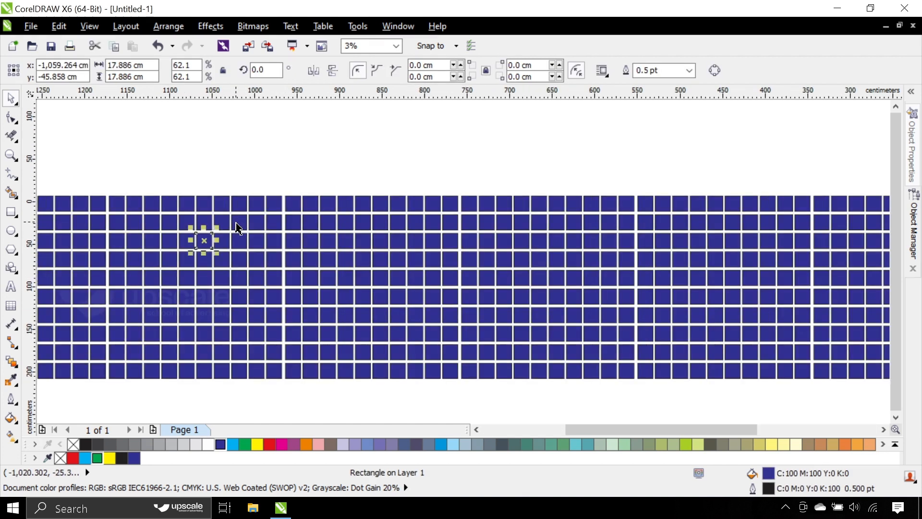
scroll(329, 228, "down", 1)
left_click(351, 175)
scroll(322, 262, "down", 1)
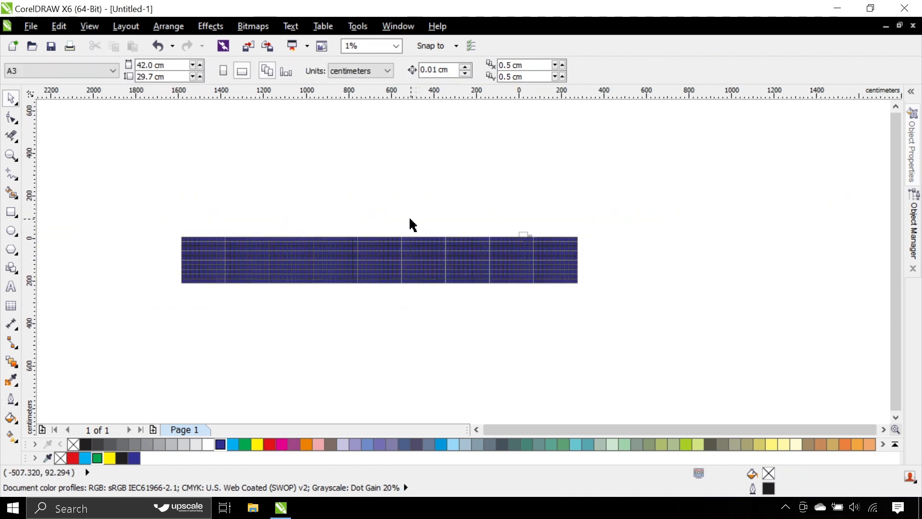
left_click_drag(150, 206, 693, 364)
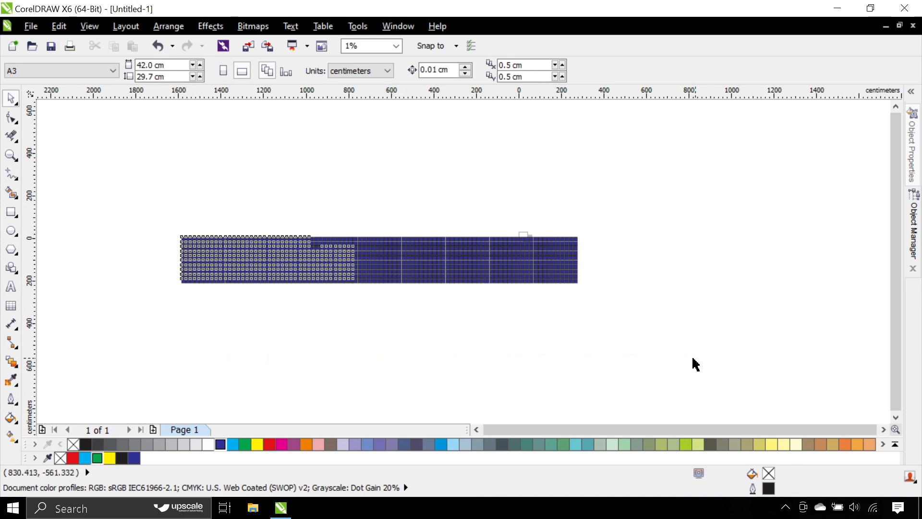
key("shift+F1")
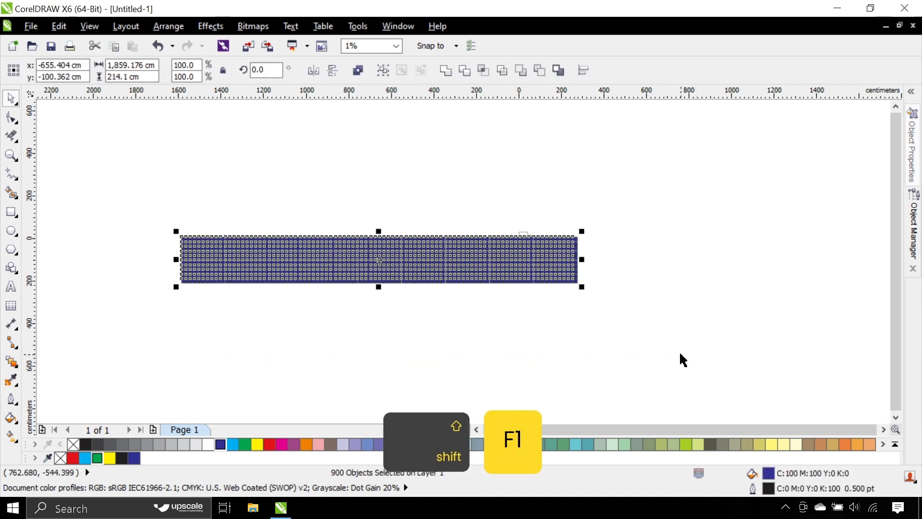
key("shift+F2")
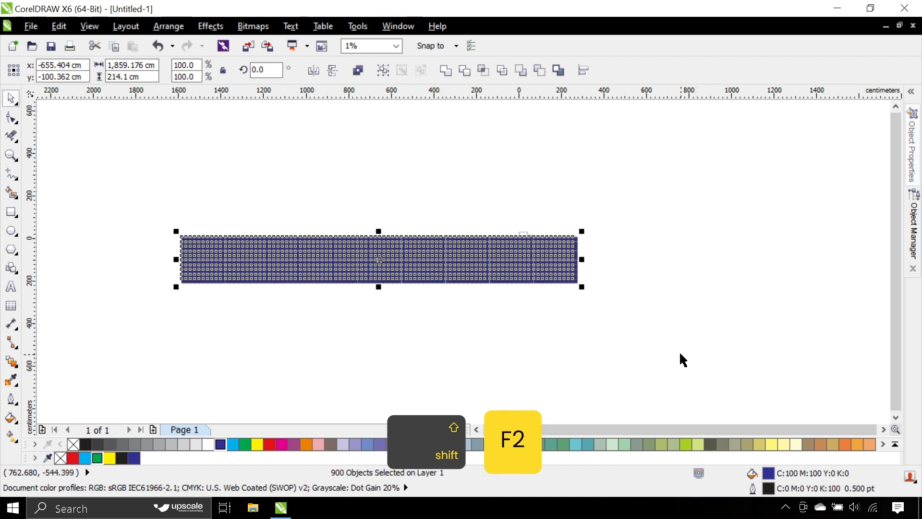
key("shift+F3")
left_click(638, 335)
left_click_drag(638, 335, 146, 191)
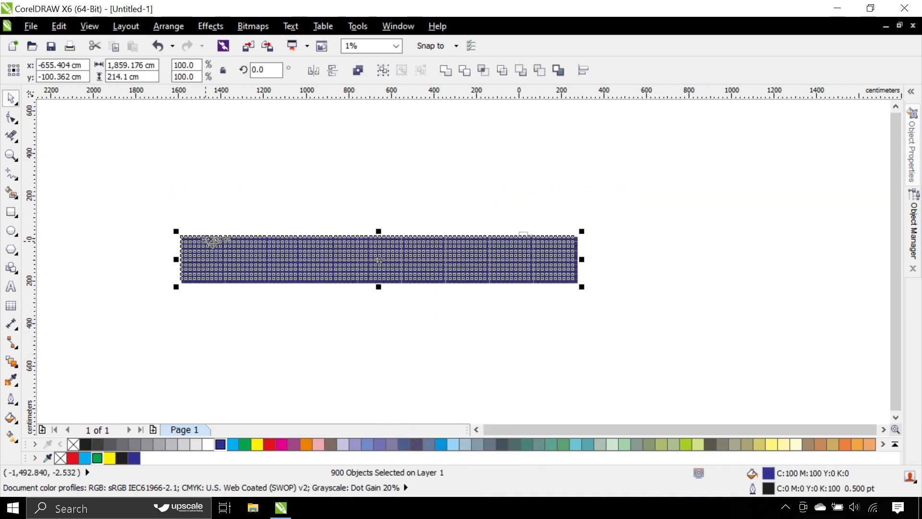
left_click_drag(258, 240, 355, 212)
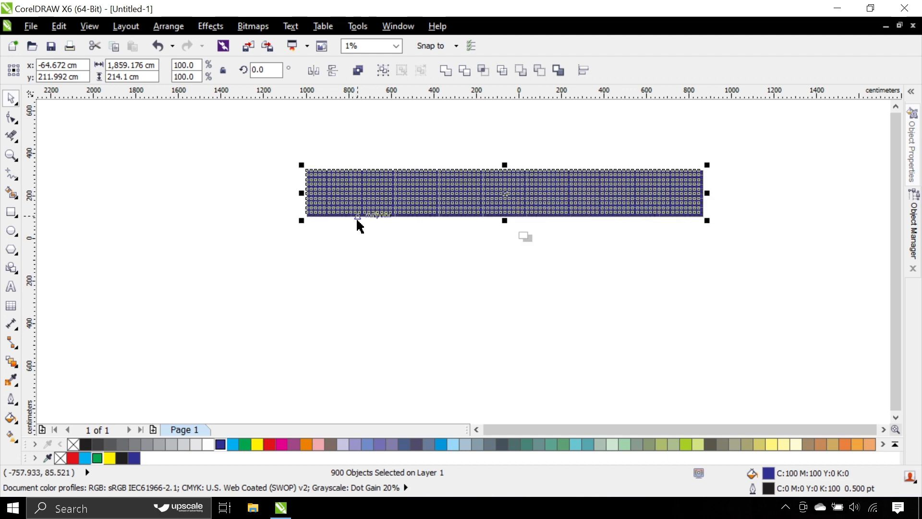
Step: Zoom to the selected squares, preview the drawing full screen, and return to the editing view with nothing selected
key("shift+F2")
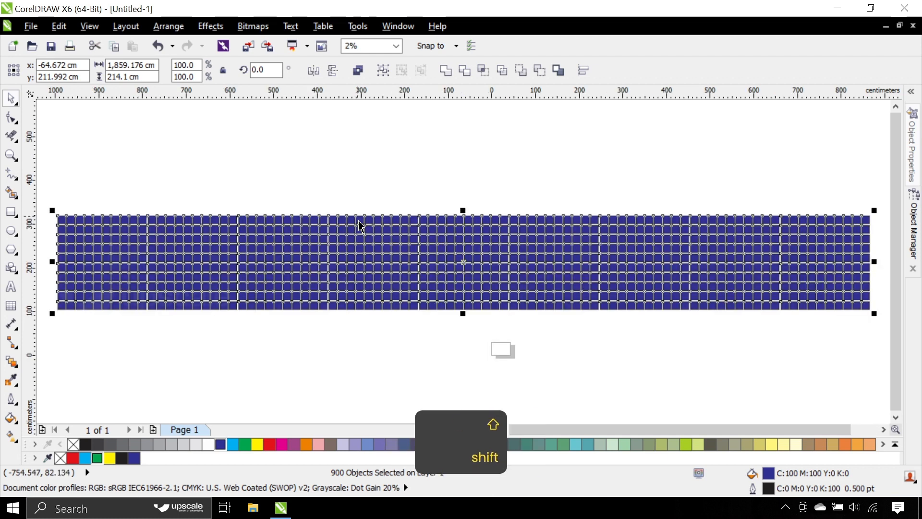
key("F9")
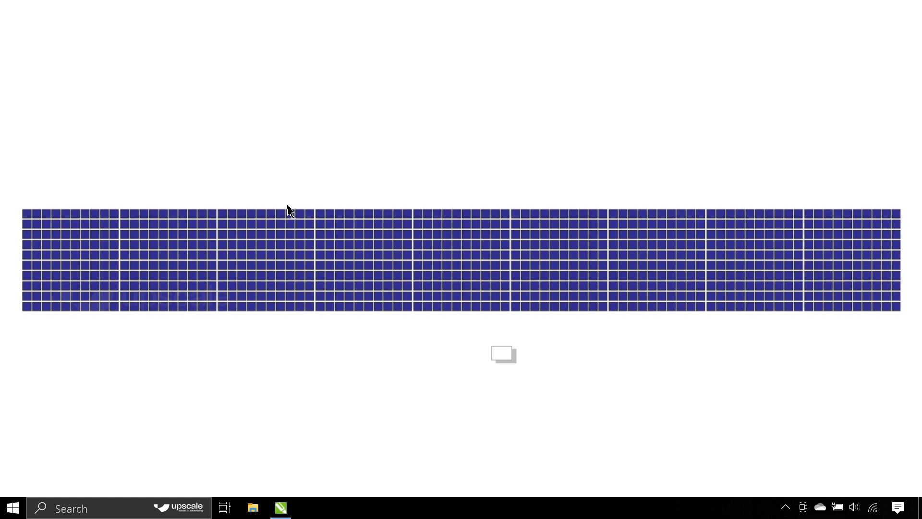
key("F9")
left_click(244, 203)
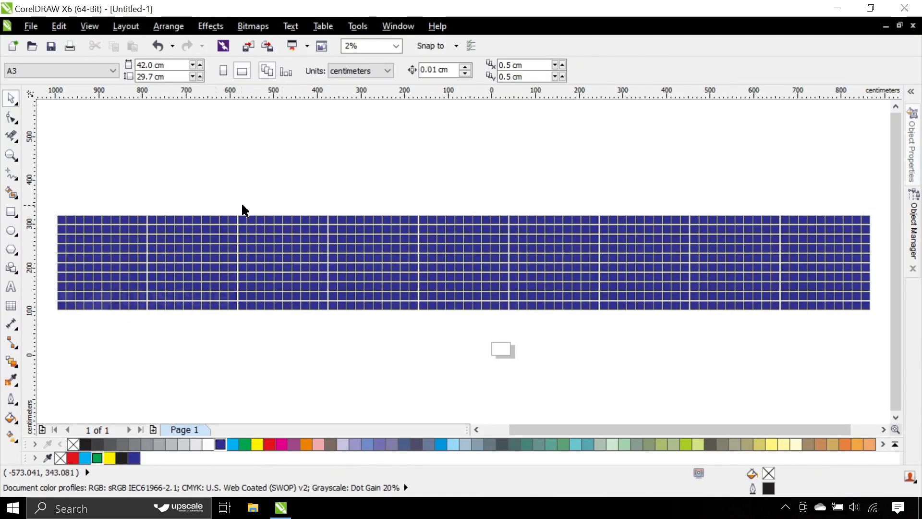
Step: Select the entire set of squares to check how many objects it contains, and deselect it
scroll(242, 204, "down", 1)
left_click_drag(221, 199, 735, 341)
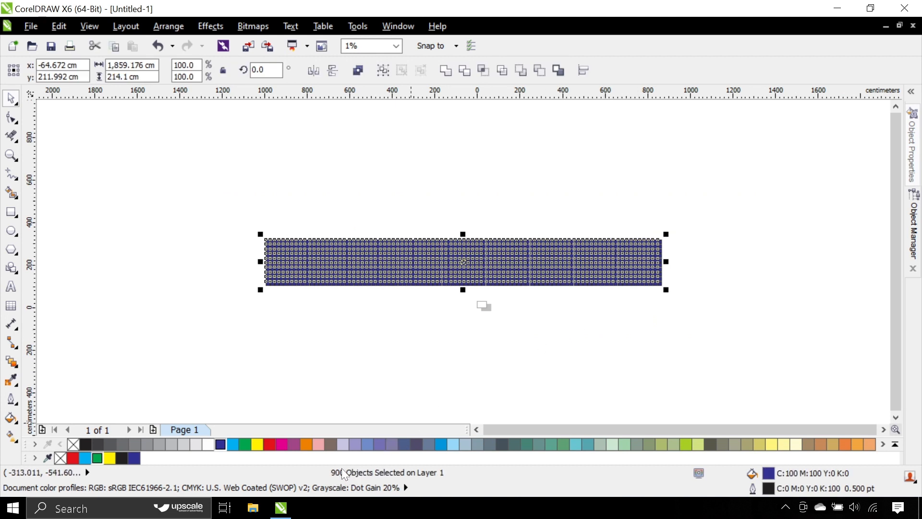
left_click(327, 310)
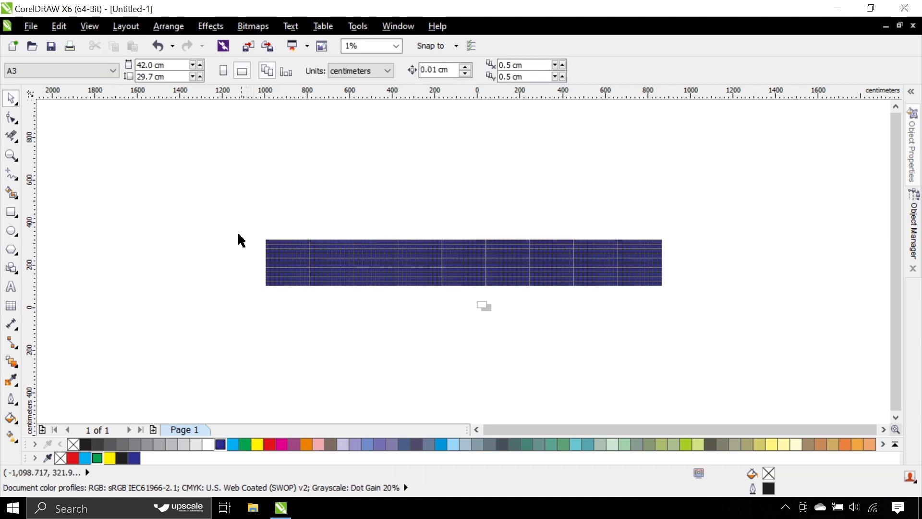
left_click_drag(235, 222, 677, 365)
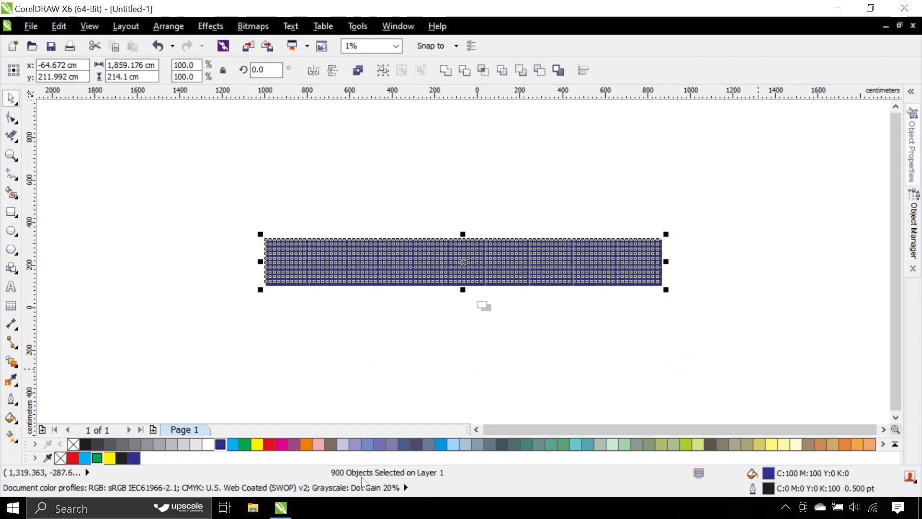
left_click(335, 313)
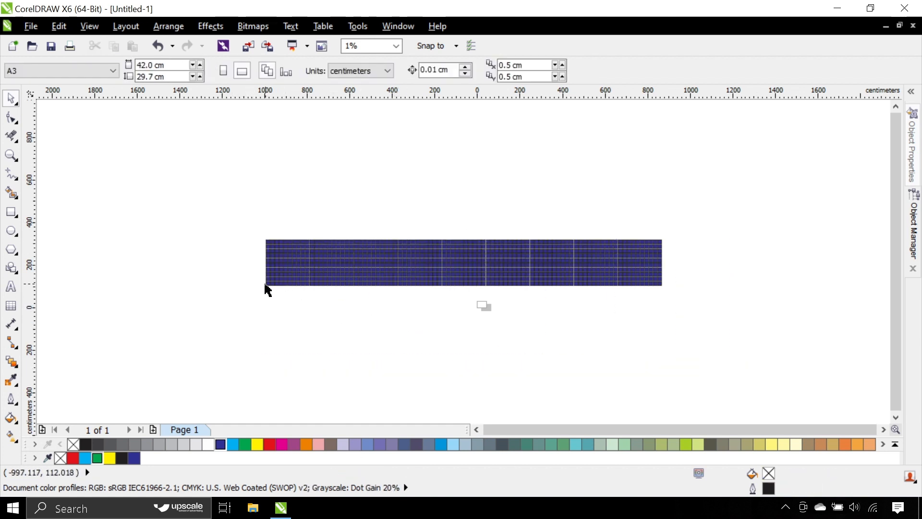
Step: Check the object count for the lower-left corner square alone and for the four-by-four block around it
scroll(266, 288, "up", 3)
left_click(272, 287)
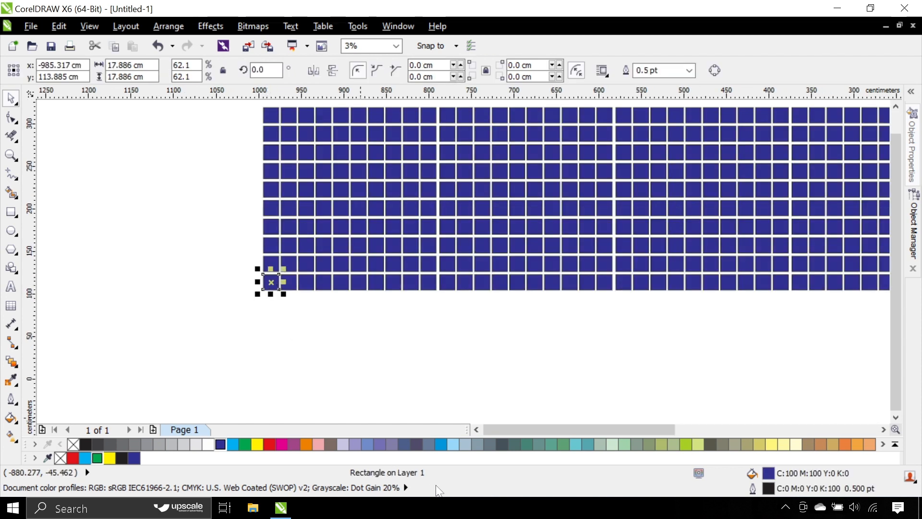
left_click_drag(222, 322, 342, 210)
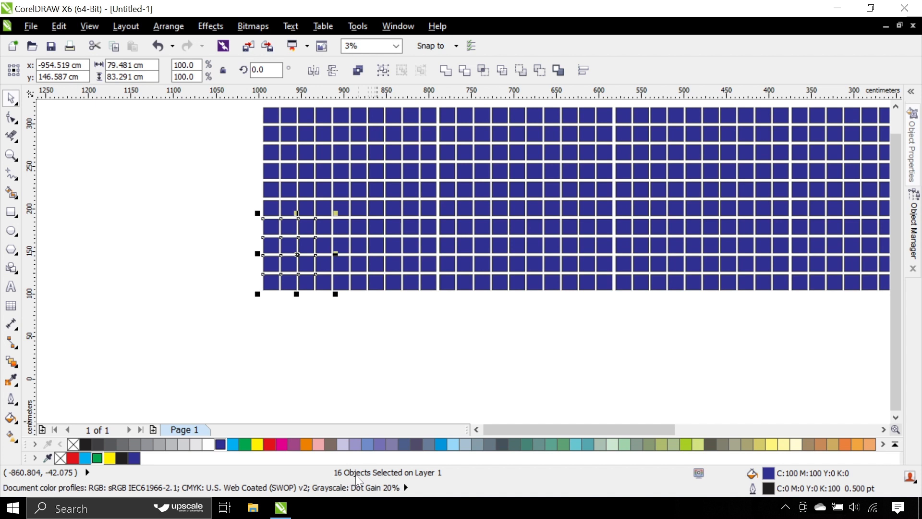
left_click(387, 359)
Step: Select all the blue squares and delete them from the drawing
scroll(393, 342, "down", 3)
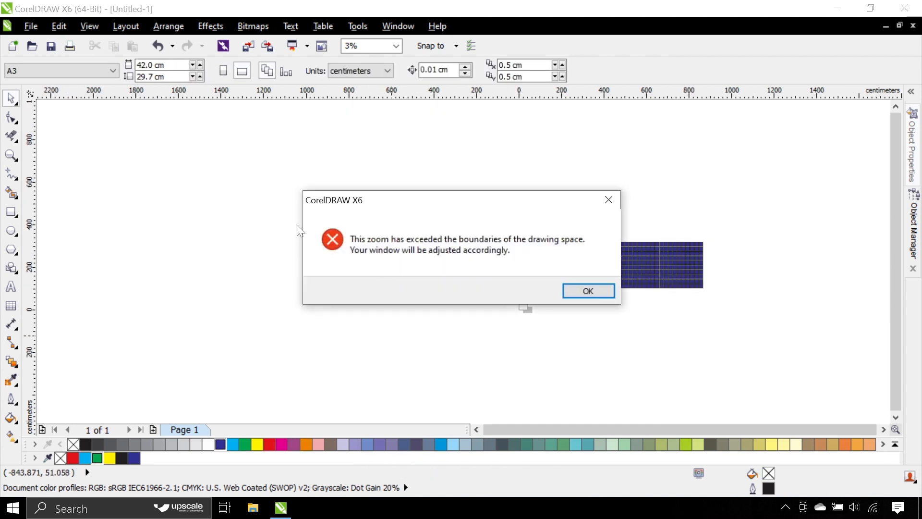
left_click(594, 285)
left_click_drag(181, 210, 655, 331)
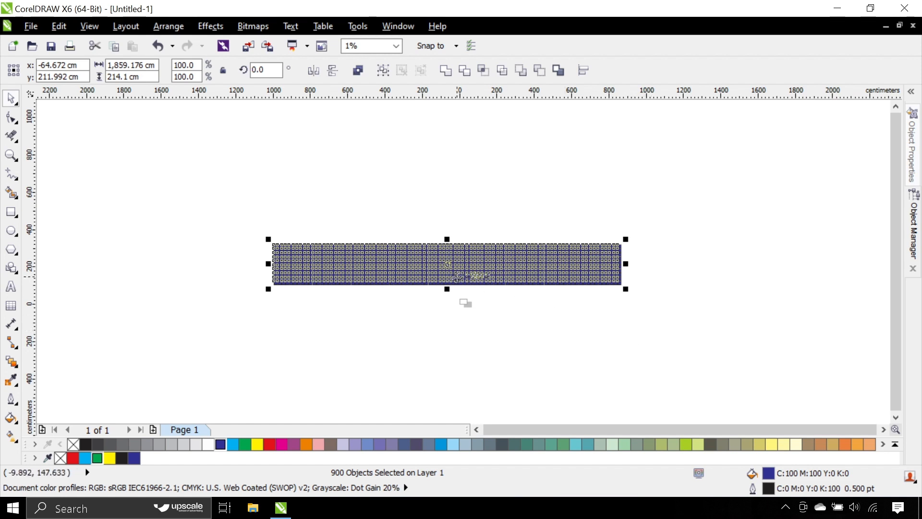
key("Delete")
scroll(464, 306, "up", 1)
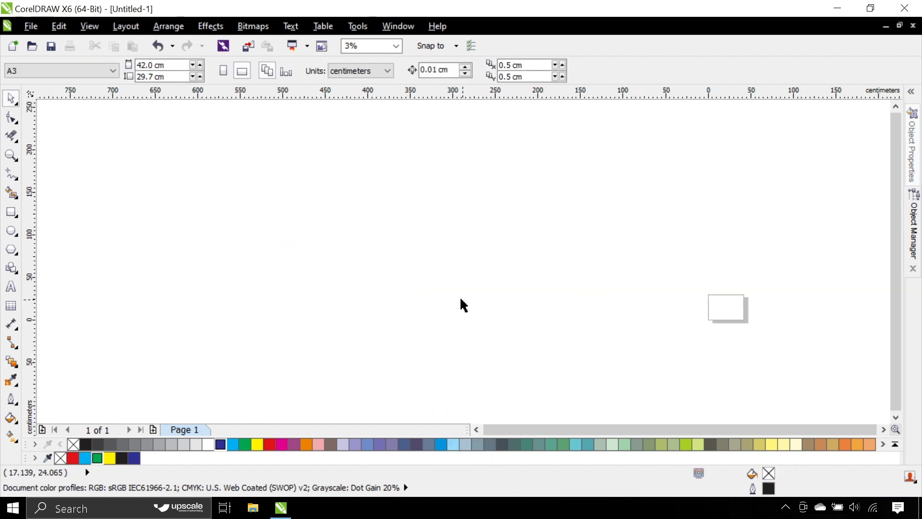